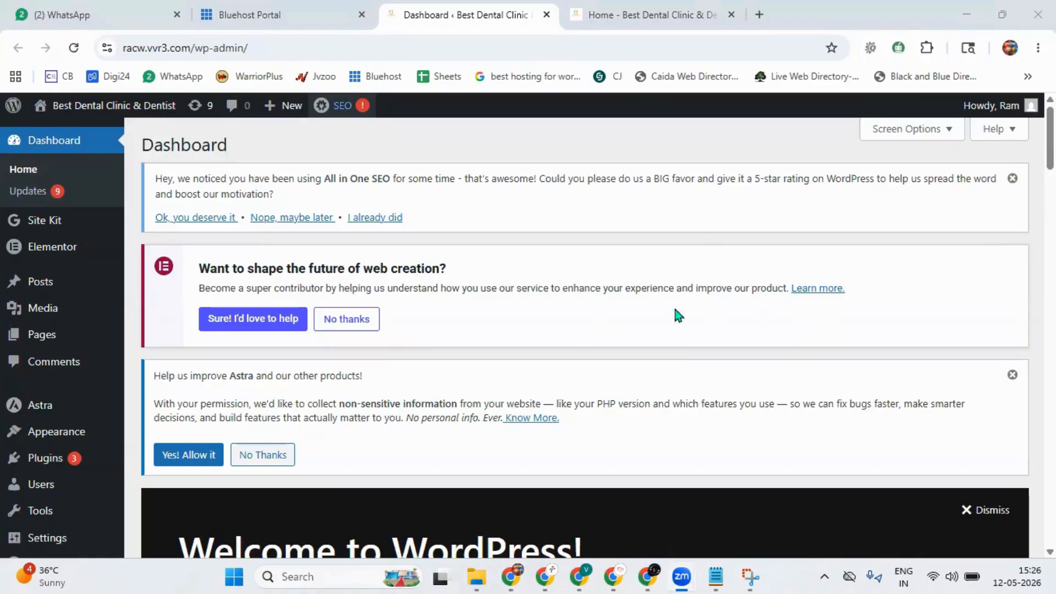
Open dental.vvr3.com in a new browser tab, without the wp-admin/plugins.php part of the suggested address.
{"action": "mouse_move", "coordinate": [652, 1]}
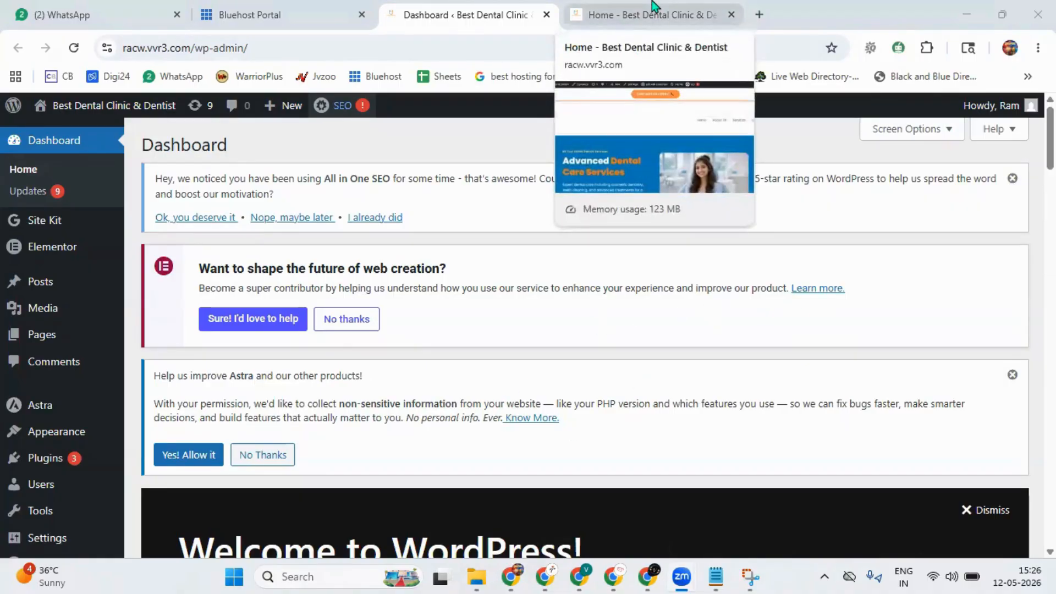
{"action": "left_click", "coordinate": [749, 13]}
{"action": "type", "text": "d"}
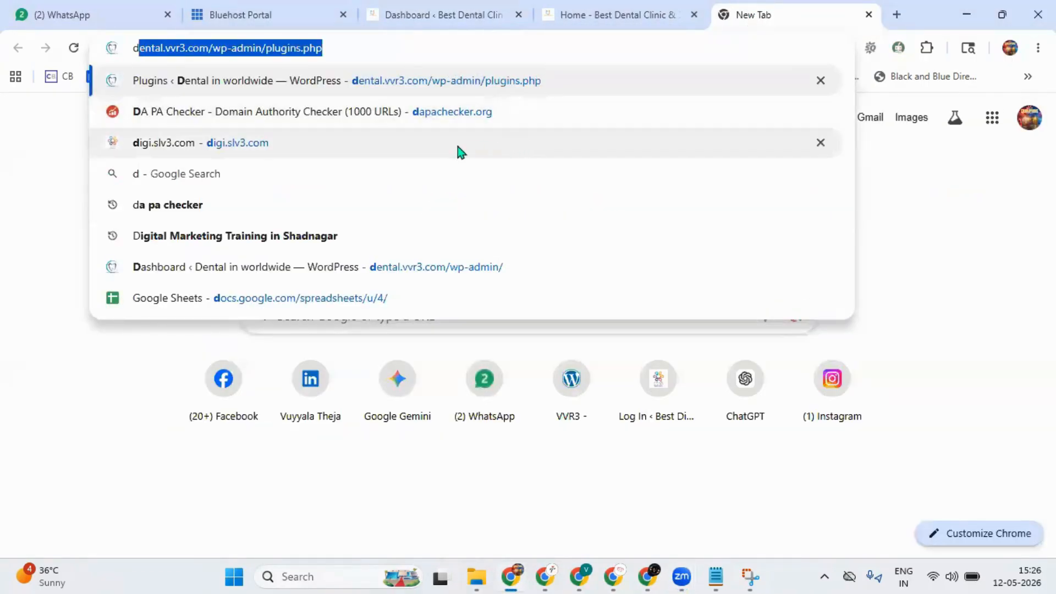
{"action": "type", "text": "e"}
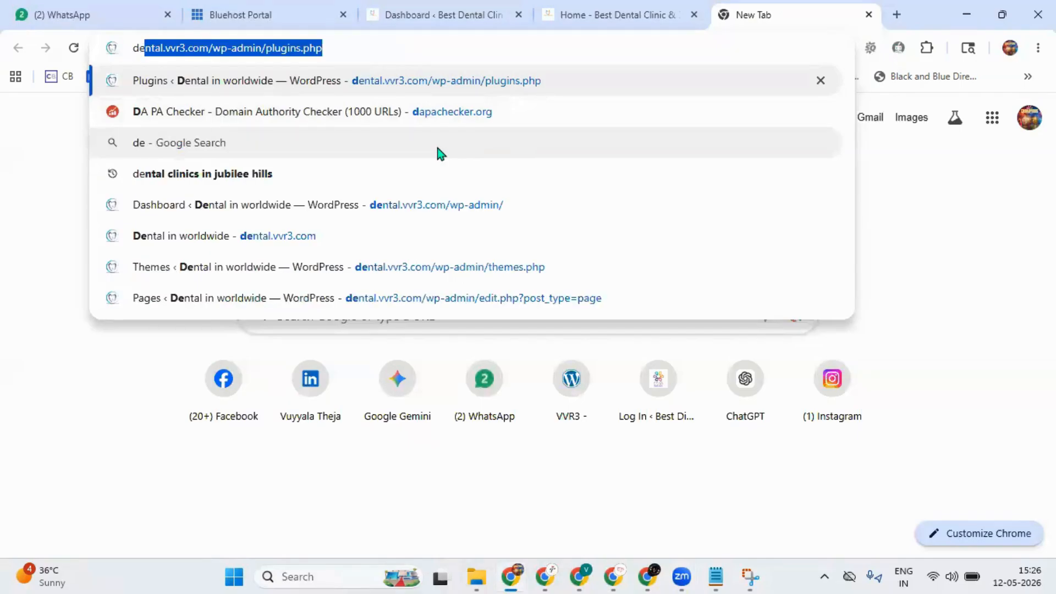
{"action": "left_click", "coordinate": [202, 47]}
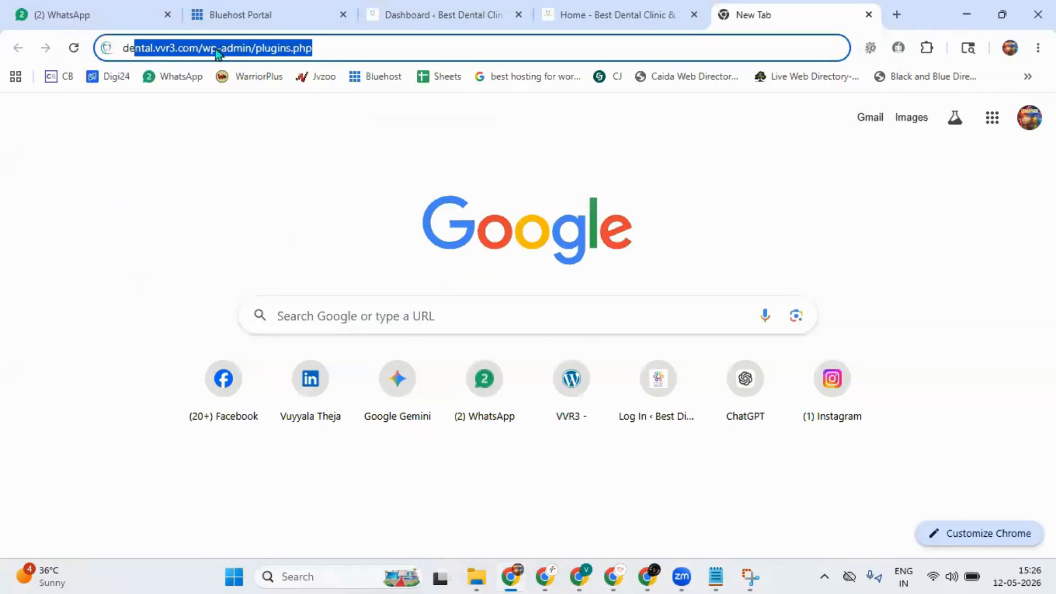
{"action": "left_click_drag", "start_coordinate": [203, 43], "coordinate": [356, 43]}
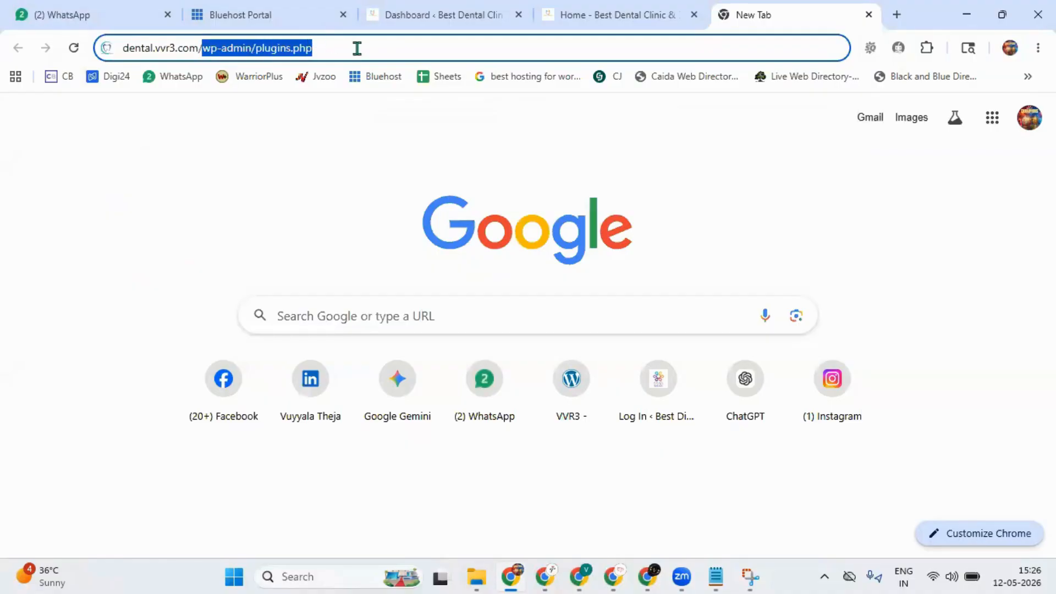
{"action": "key", "text": "BackSpace"}
{"action": "key", "text": "Return"}
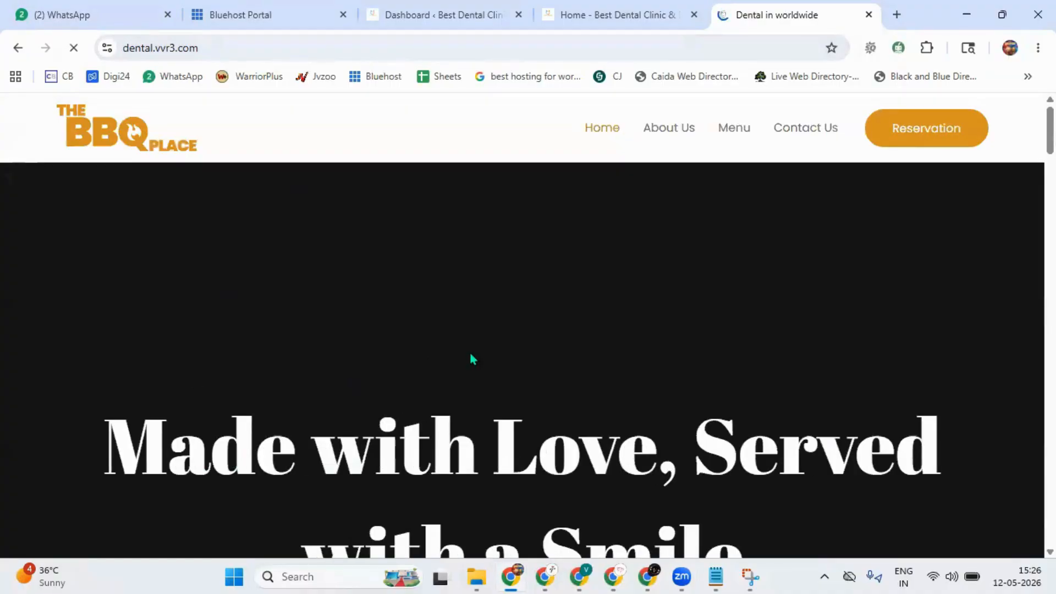
Look through the BBQ restaurant home page, from the hero banner past the menu and guest reviews to the table booking section.
{"action": "scroll", "coordinate": [472, 359], "scroll_direction": "down", "scroll_amount": 15}
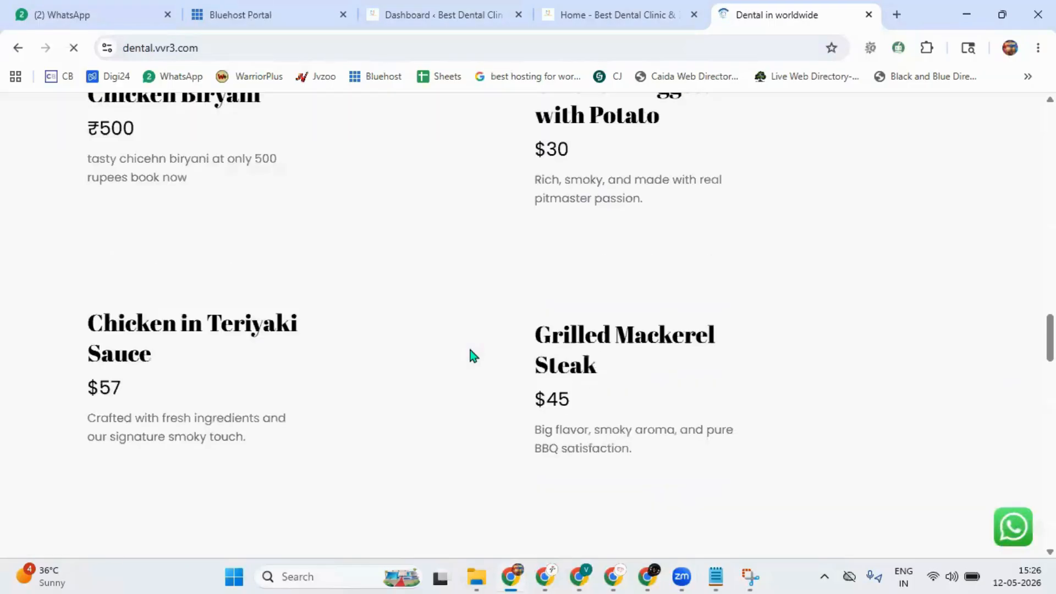
{"action": "scroll", "coordinate": [472, 356], "scroll_direction": "up", "scroll_amount": 8}
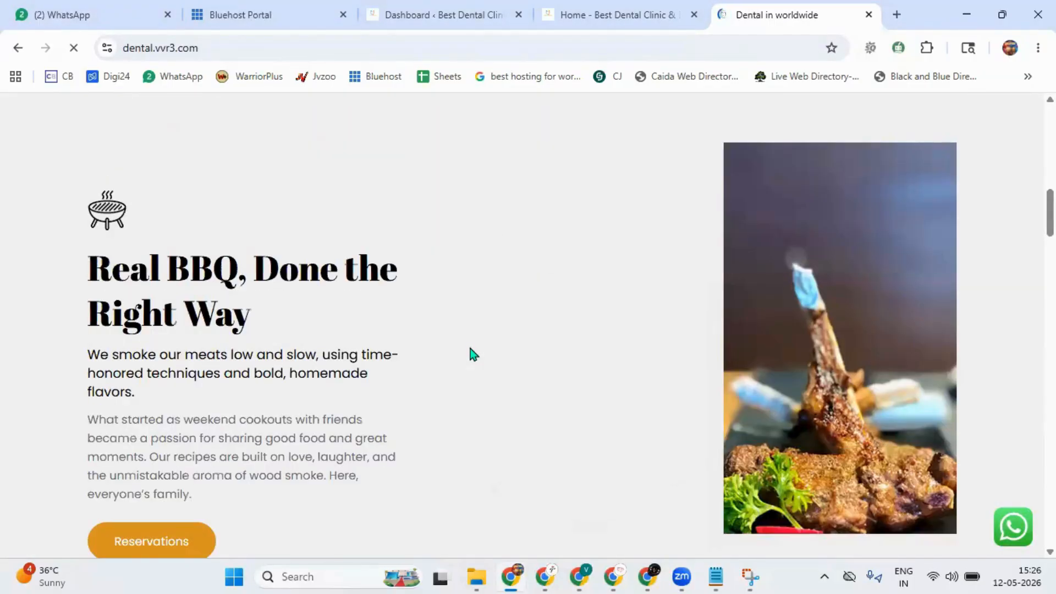
{"action": "scroll", "coordinate": [442, 330], "scroll_direction": "down", "scroll_amount": 20}
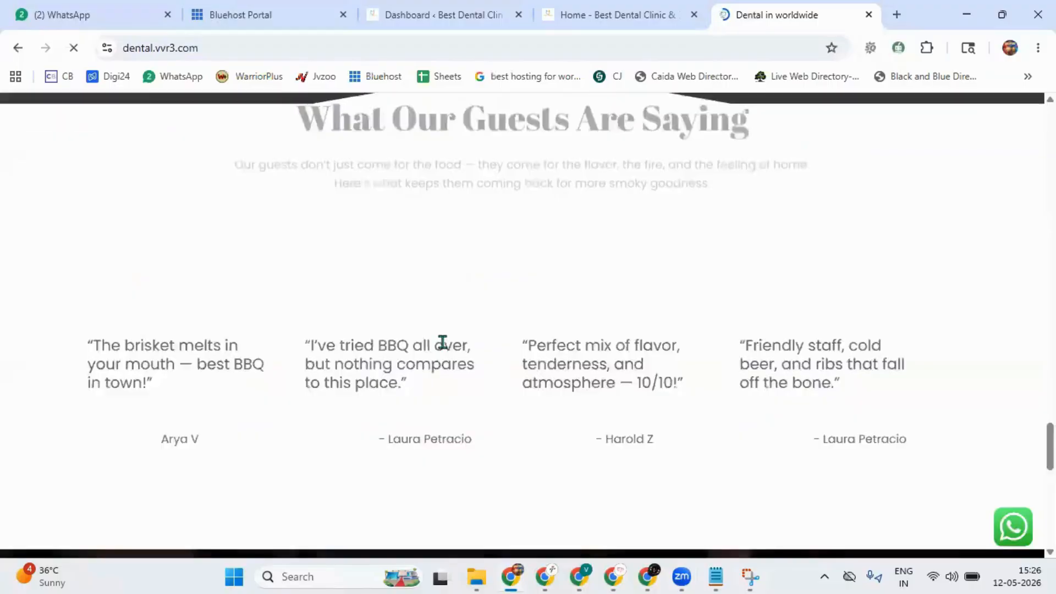
{"action": "scroll", "coordinate": [443, 344], "scroll_direction": "up", "scroll_amount": 6}
{"action": "scroll", "coordinate": [444, 349], "scroll_direction": "down", "scroll_amount": 10}
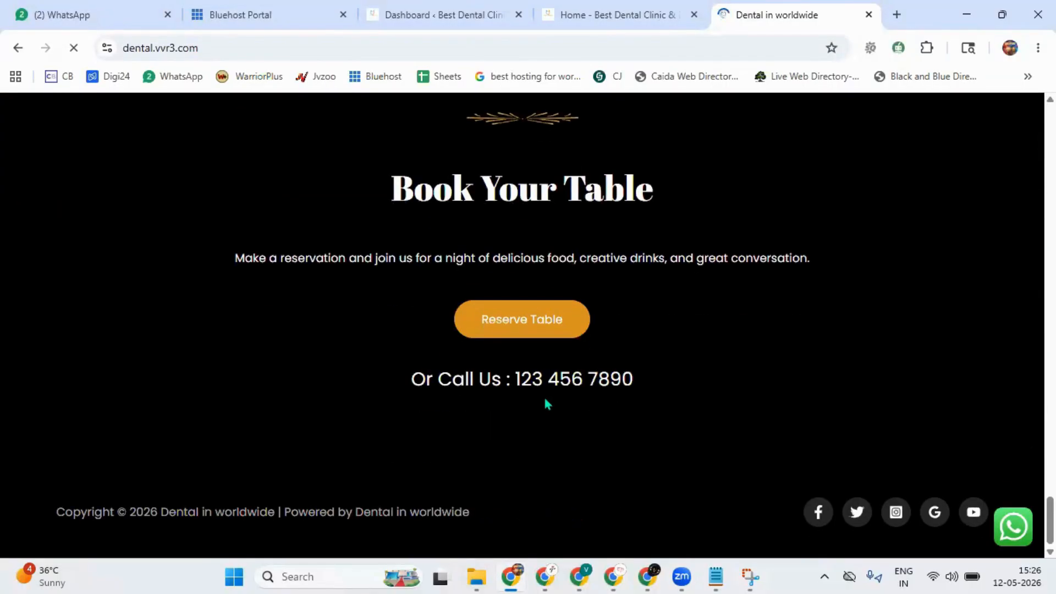
{"action": "scroll", "coordinate": [546, 400], "scroll_direction": "up", "scroll_amount": 10}
{"action": "scroll", "coordinate": [546, 396], "scroll_direction": "up", "scroll_amount": 7}
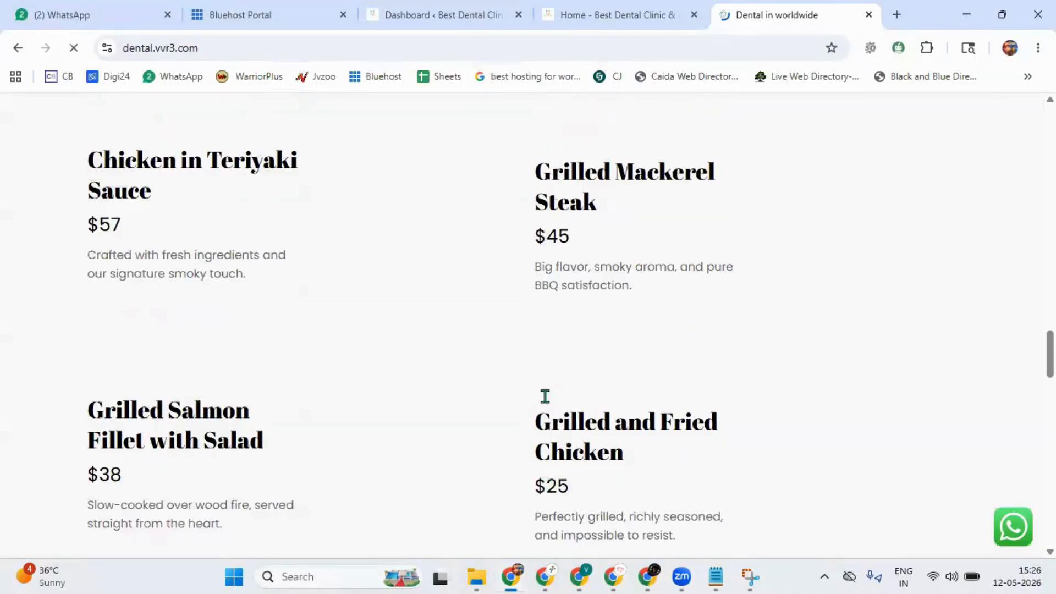
{"action": "scroll", "coordinate": [181, 260], "scroll_direction": "up", "scroll_amount": 6}
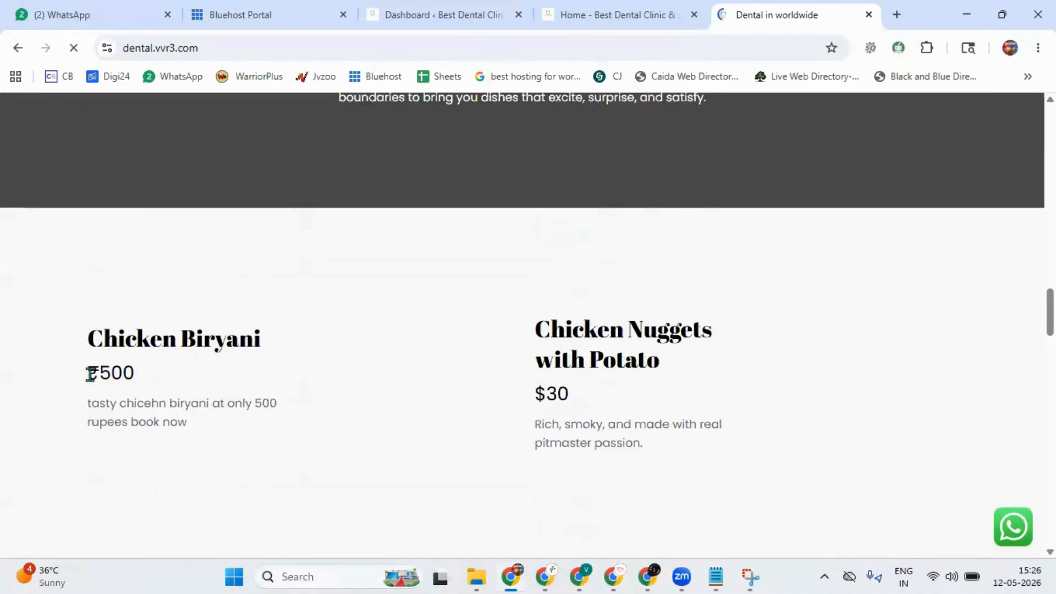
{"action": "scroll", "coordinate": [533, 389], "scroll_direction": "up", "scroll_amount": 7}
{"action": "scroll", "coordinate": [505, 401], "scroll_direction": "up", "scroll_amount": 6}
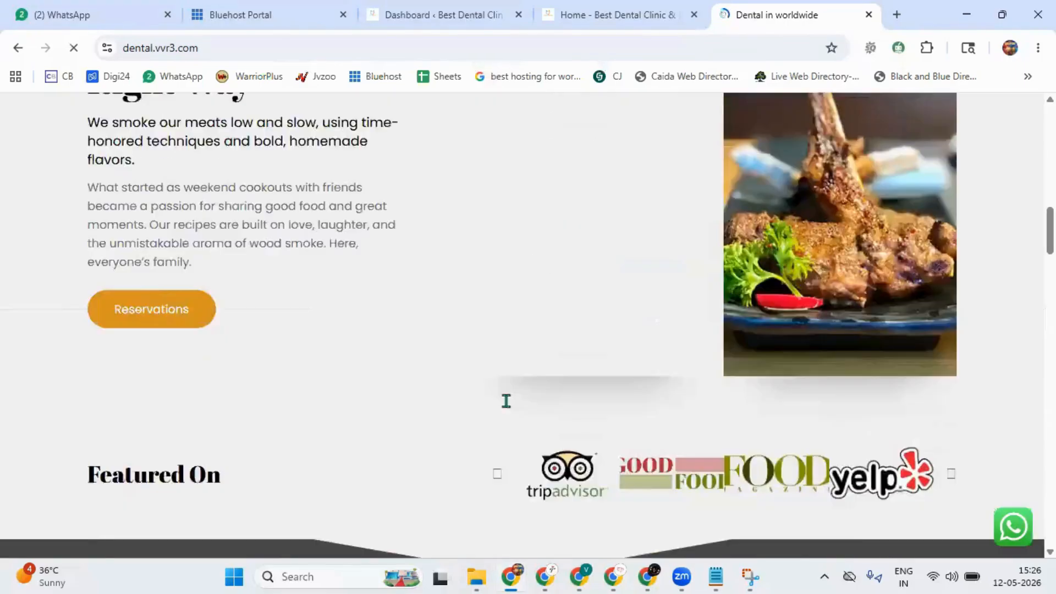
{"action": "scroll", "coordinate": [506, 407], "scroll_direction": "down", "scroll_amount": 6}
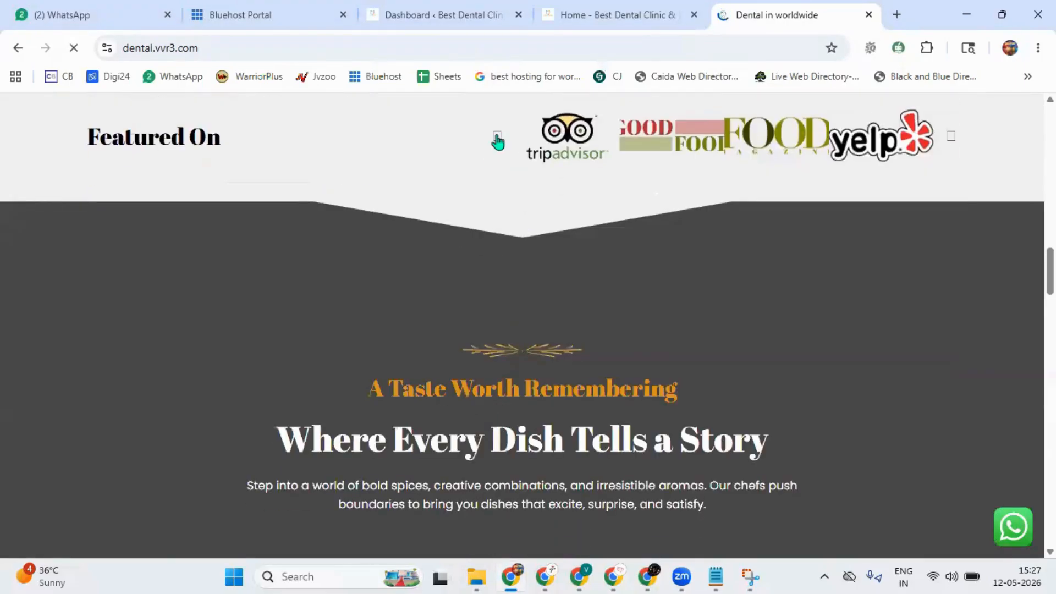
{"action": "scroll", "coordinate": [463, 305], "scroll_direction": "up", "scroll_amount": 10}
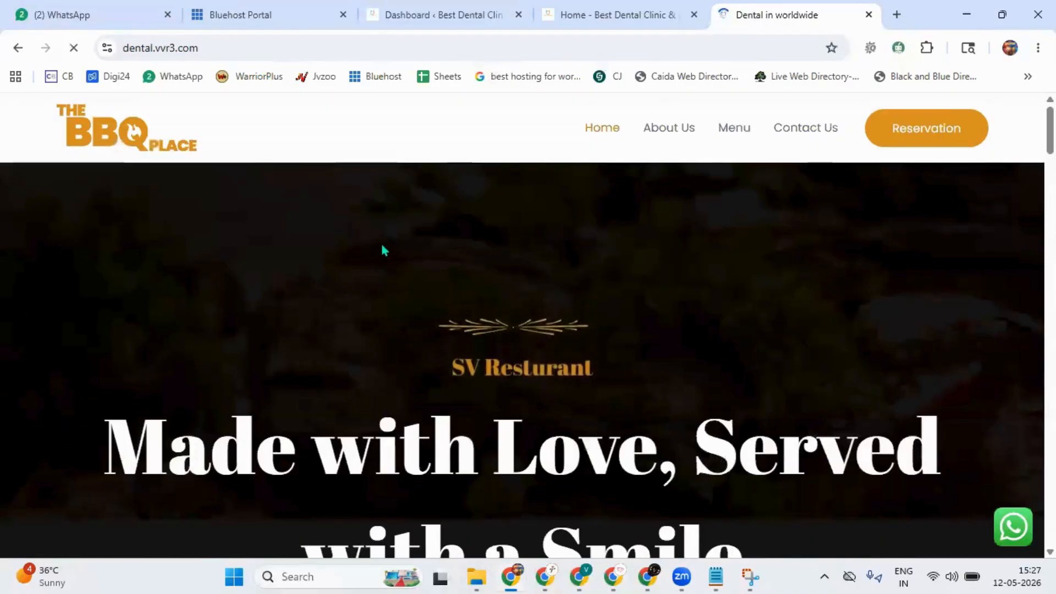
Review the Best Dental Clinic & Dentist home page, from the hero banner through the services and patient reviews to the footer.
{"action": "left_click", "coordinate": [595, 6]}
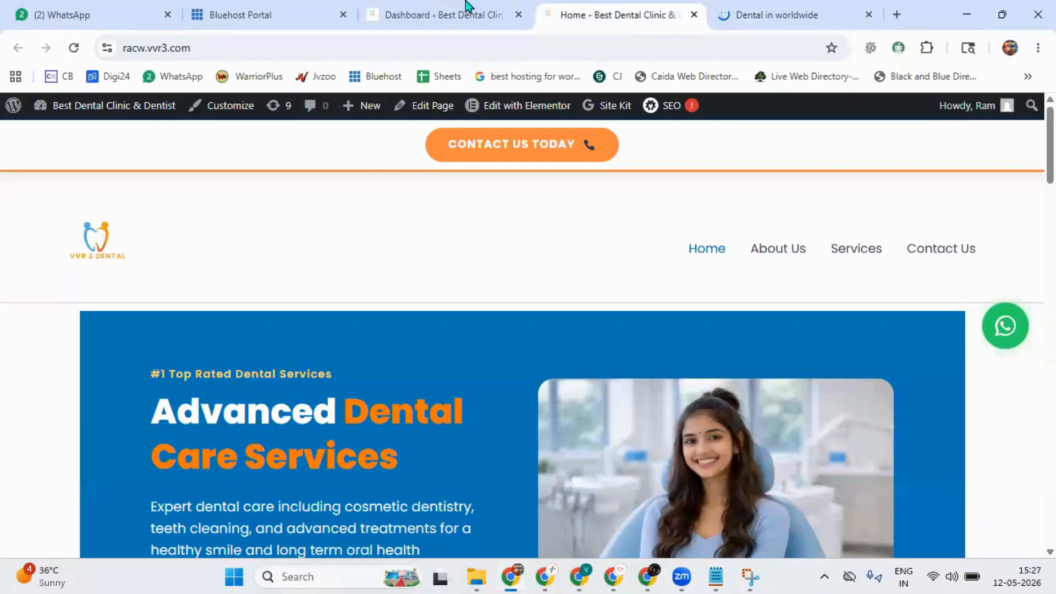
{"action": "left_click", "coordinate": [421, 8]}
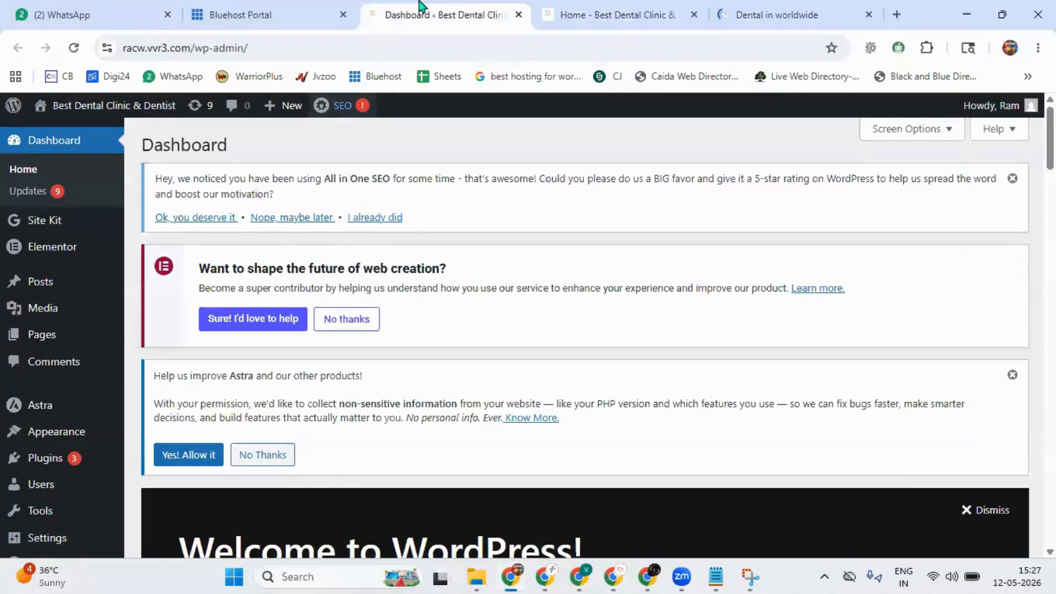
{"action": "left_click", "coordinate": [567, 12]}
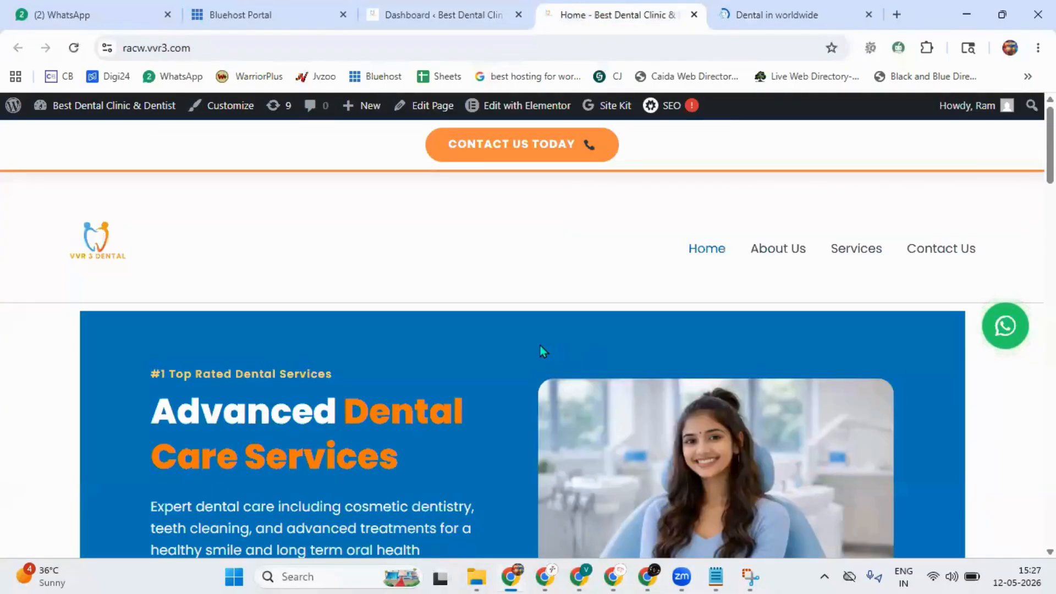
{"action": "scroll", "coordinate": [540, 345], "scroll_direction": "down", "scroll_amount": 3}
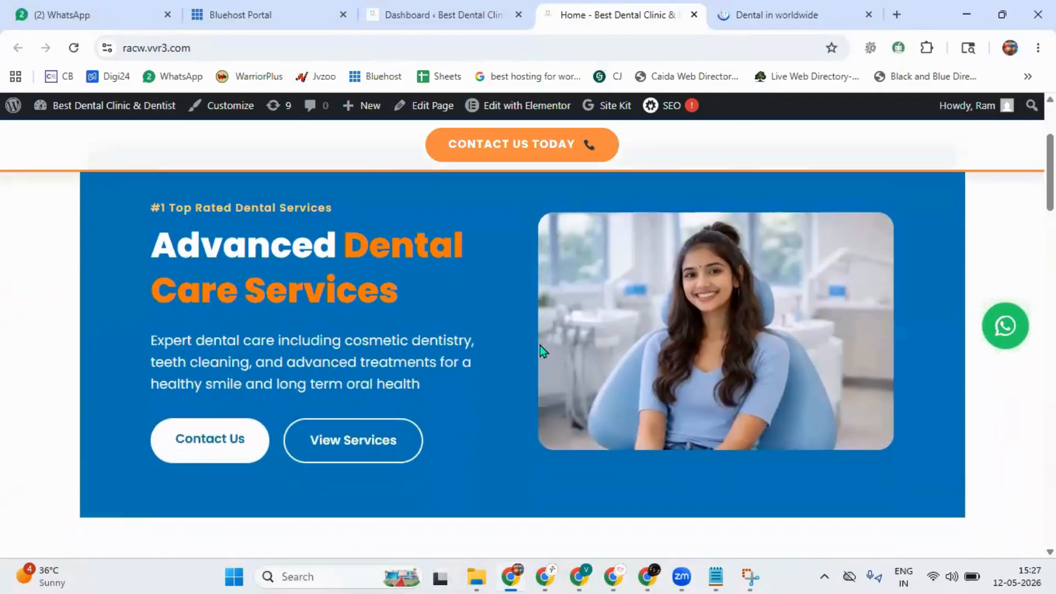
{"action": "scroll", "coordinate": [540, 345], "scroll_direction": "down", "scroll_amount": 6}
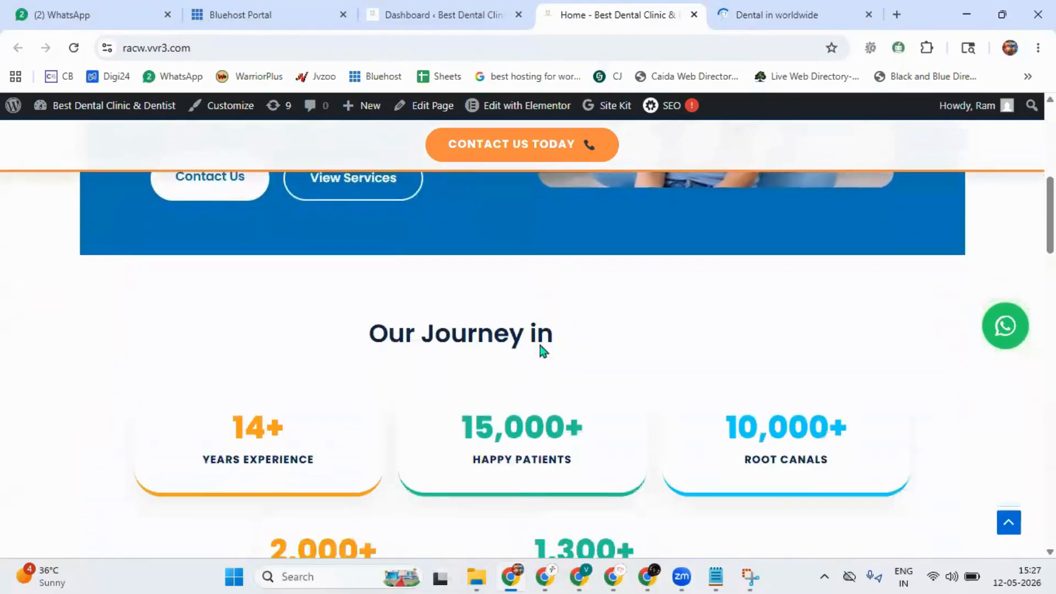
{"action": "scroll", "coordinate": [480, 356], "scroll_direction": "down", "scroll_amount": 12}
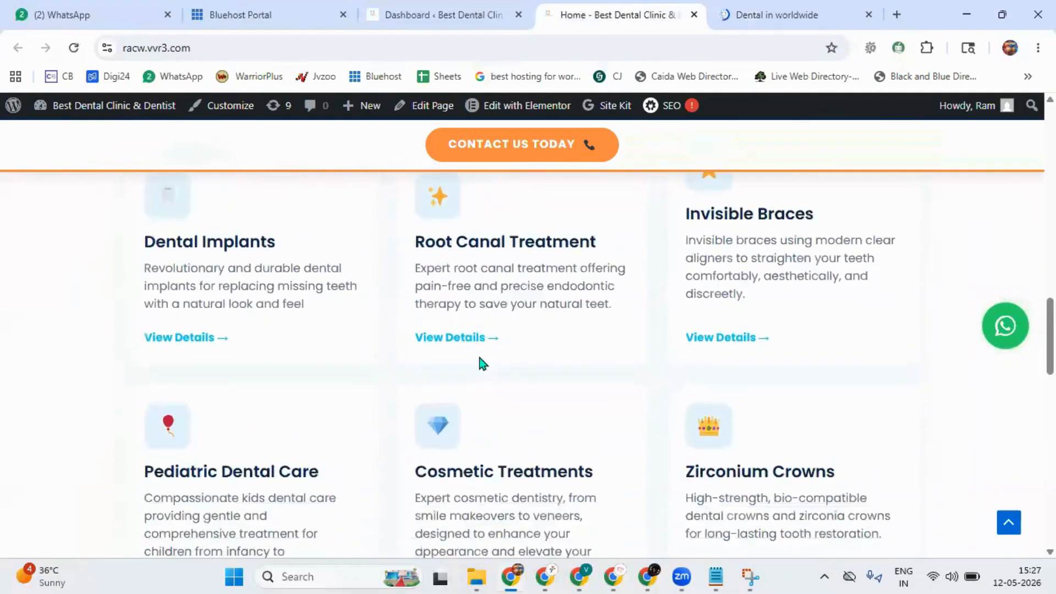
{"action": "scroll", "coordinate": [480, 363], "scroll_direction": "down", "scroll_amount": 14}
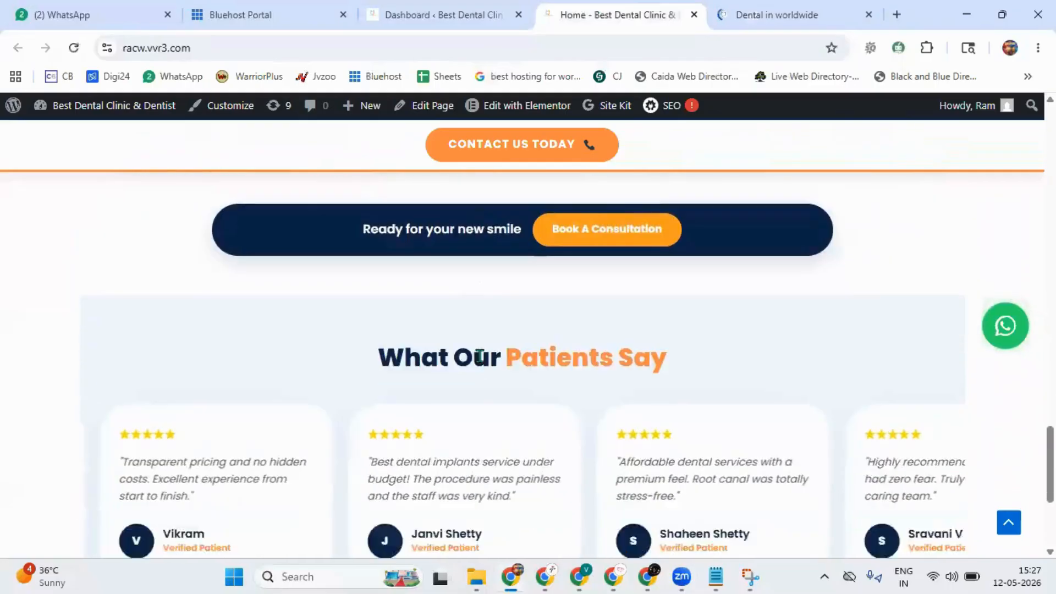
{"action": "scroll", "coordinate": [480, 357], "scroll_direction": "down", "scroll_amount": 2}
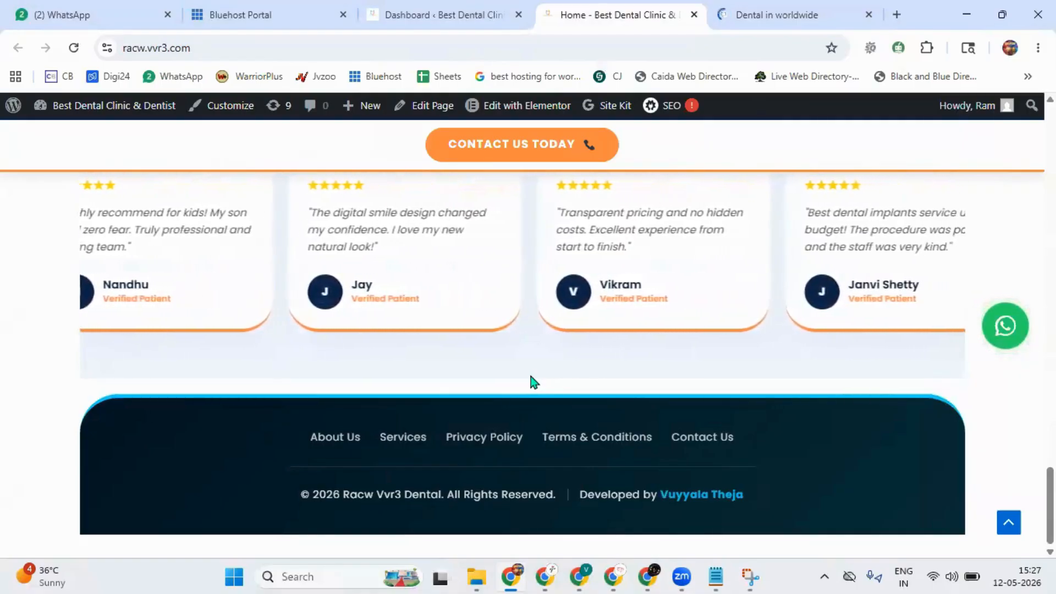
{"action": "scroll", "coordinate": [533, 383], "scroll_direction": "up", "scroll_amount": 20}
{"action": "scroll", "coordinate": [534, 383], "scroll_direction": "up", "scroll_amount": 5}
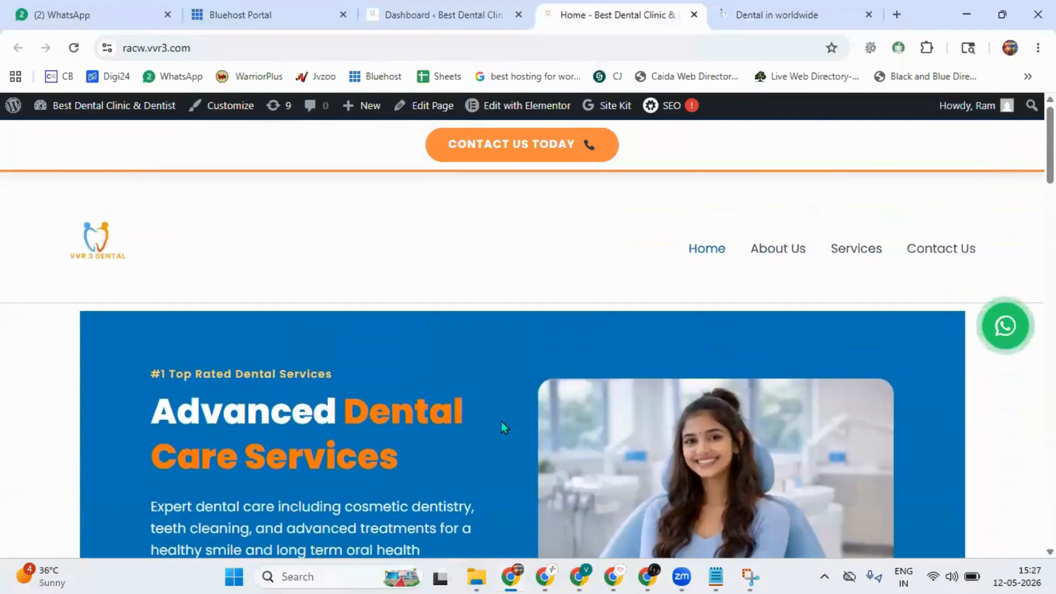
Open the dental clinic's Home page for editing with Elementor, and load chatgpt.com in a new browser tab.
{"action": "left_click", "coordinate": [520, 107]}
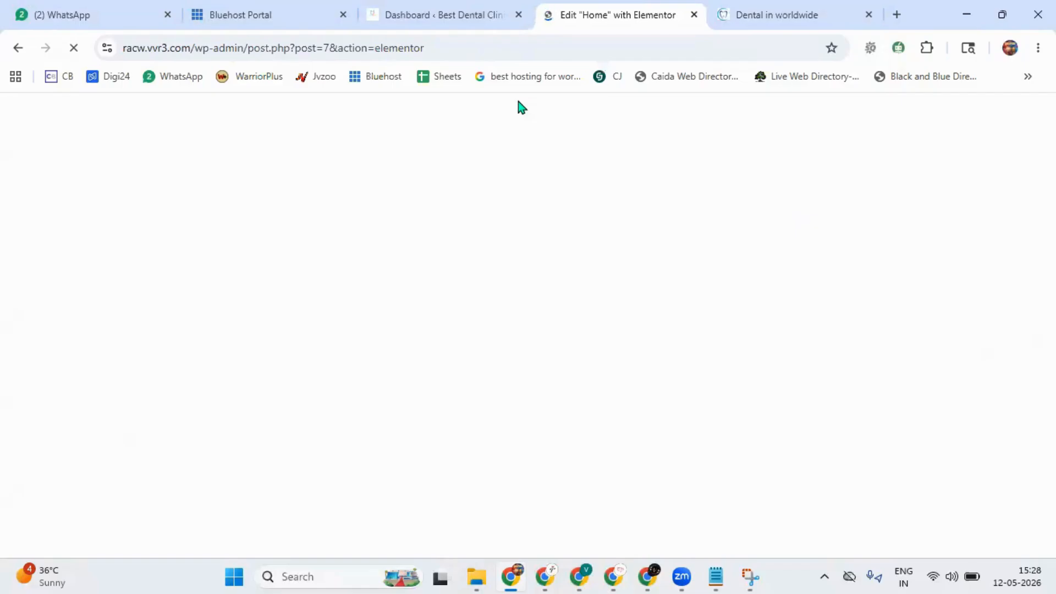
{"action": "left_click", "coordinate": [900, 12]}
{"action": "type", "text": "chatgpt.com"}
{"action": "key", "text": "Return"}
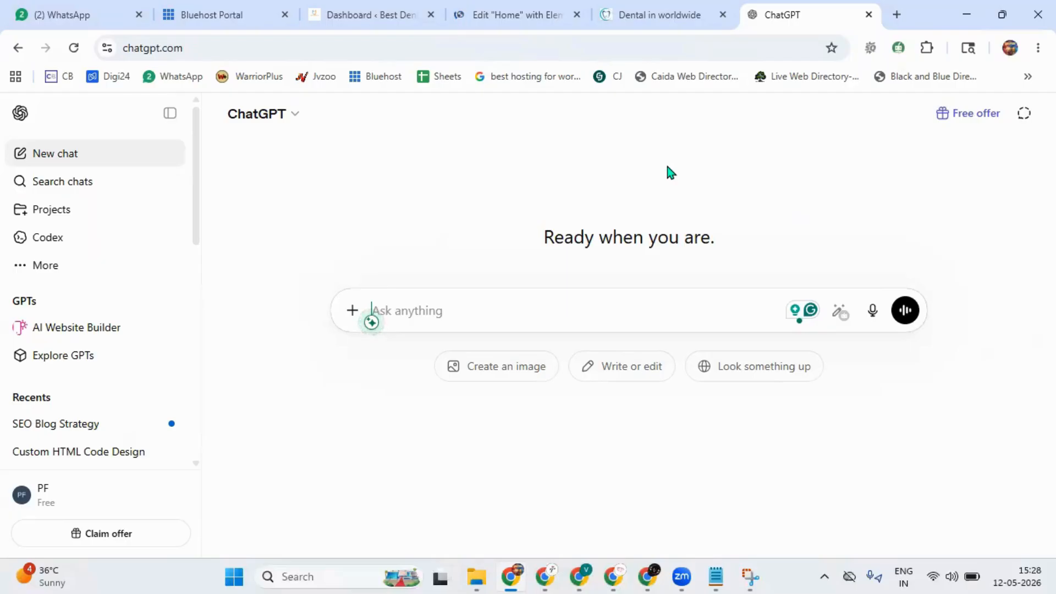
{"action": "left_click", "coordinate": [491, 17]}
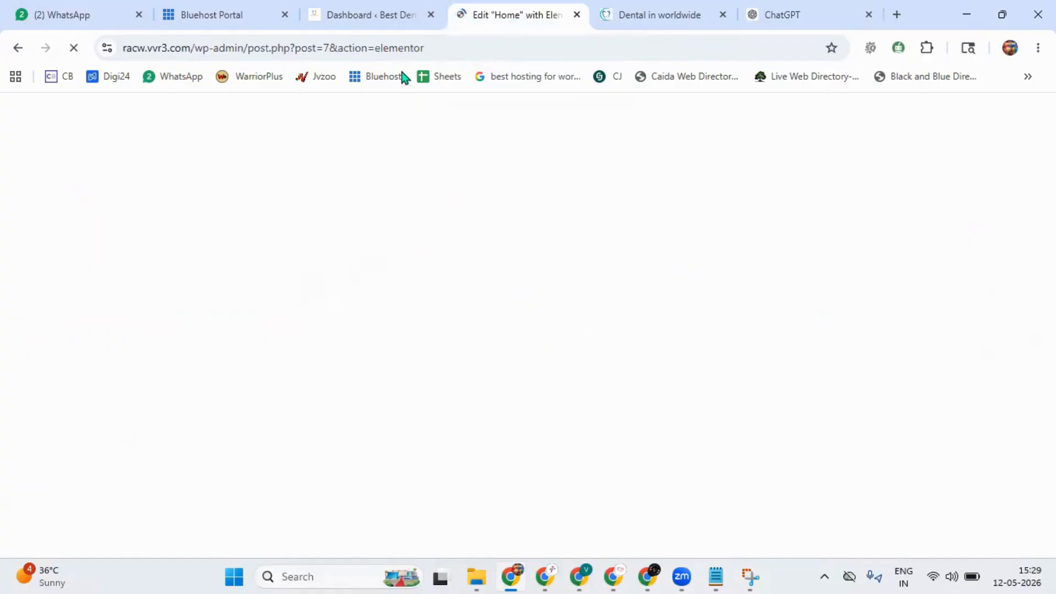
{"action": "left_click", "coordinate": [368, 18]}
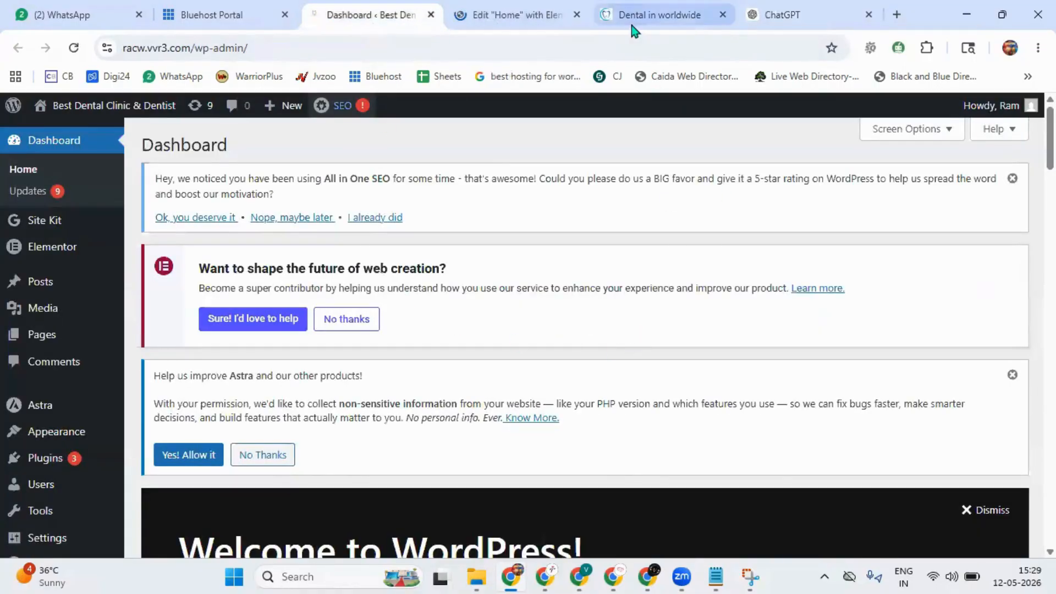
{"action": "left_click", "coordinate": [652, 16]}
{"action": "left_click", "coordinate": [781, 21]}
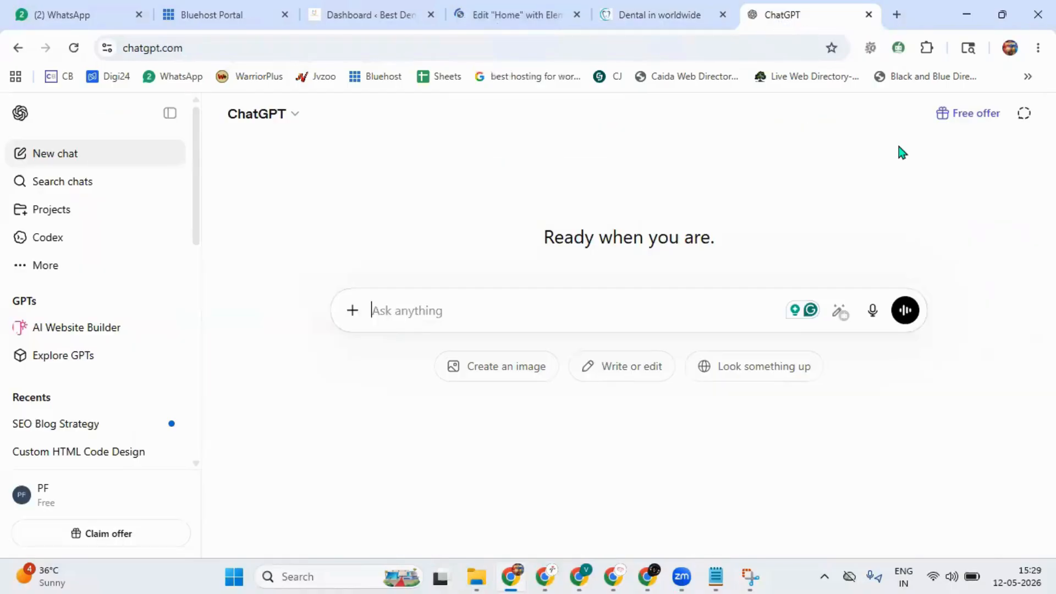
{"action": "scroll", "coordinate": [116, 361], "scroll_direction": "down", "scroll_amount": 5}
{"action": "scroll", "coordinate": [110, 363], "scroll_direction": "up", "scroll_amount": 5}
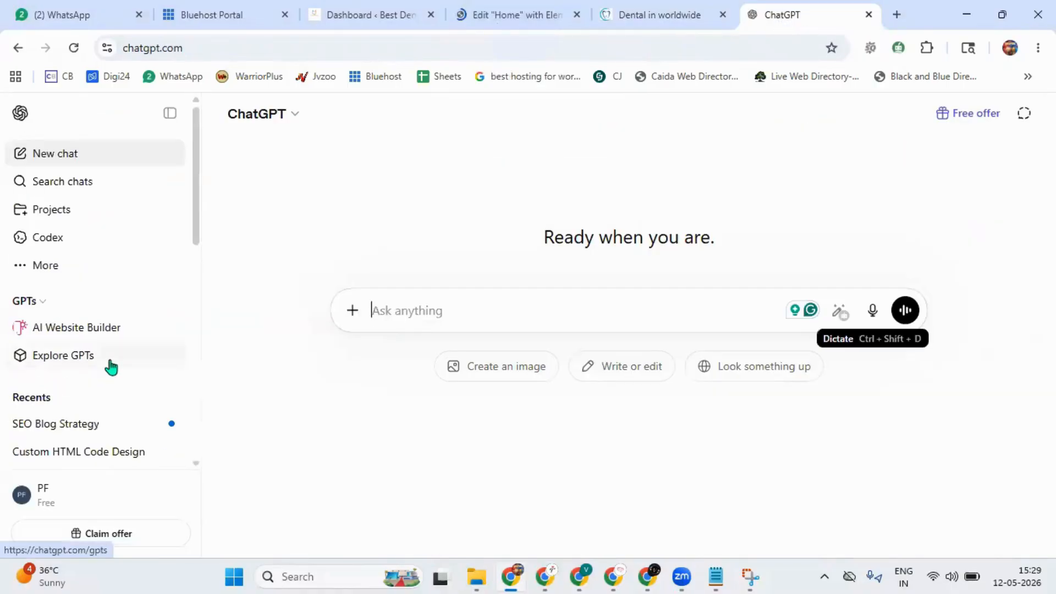
Open the LinkedIn profile in a new tab and view its post about Meta Ads campaigns for a Canada-based website development project.
{"action": "left_click", "coordinate": [897, 15]}
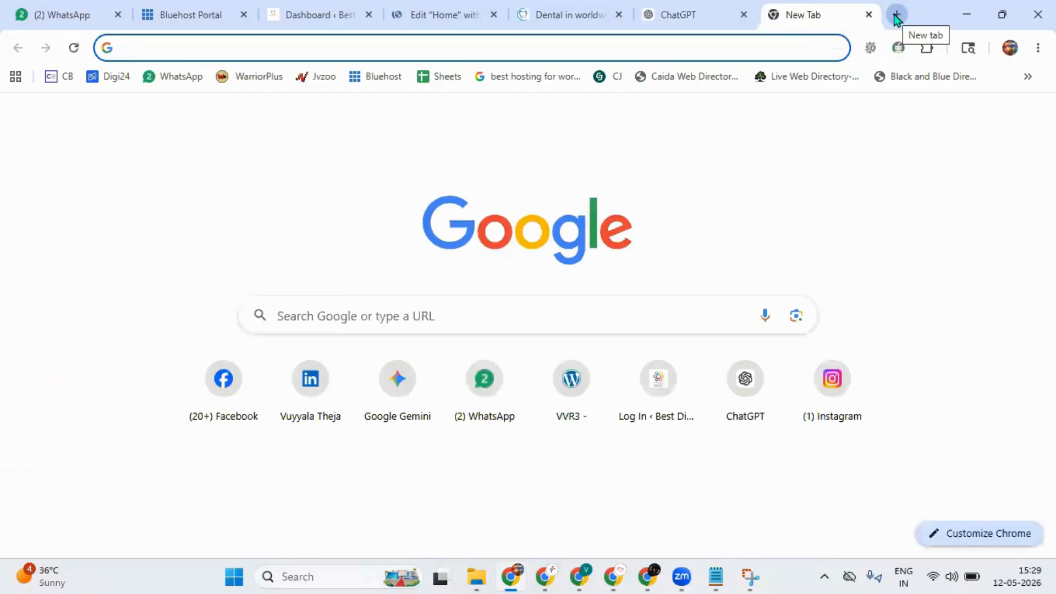
{"action": "type", "text": "l"}
{"action": "key", "text": "Return"}
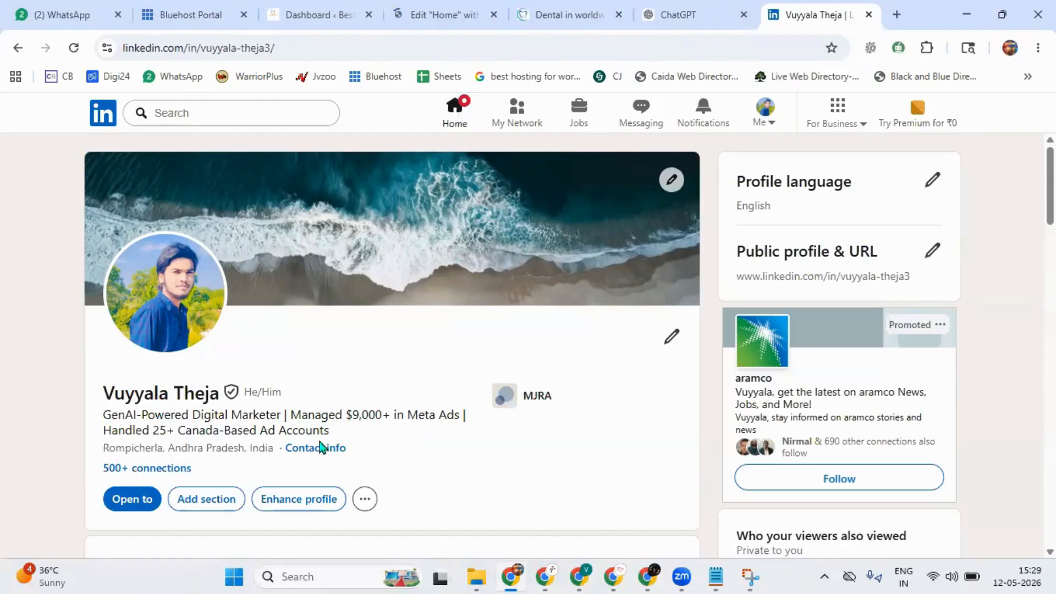
{"action": "scroll", "coordinate": [325, 413], "scroll_direction": "down", "scroll_amount": 10}
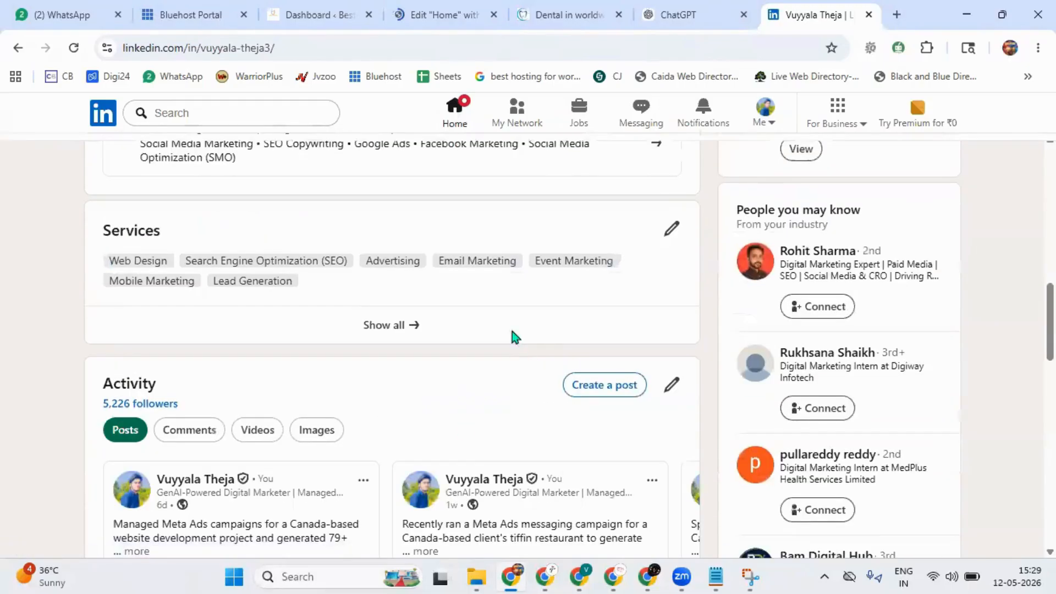
{"action": "scroll", "coordinate": [443, 336], "scroll_direction": "down", "scroll_amount": 5}
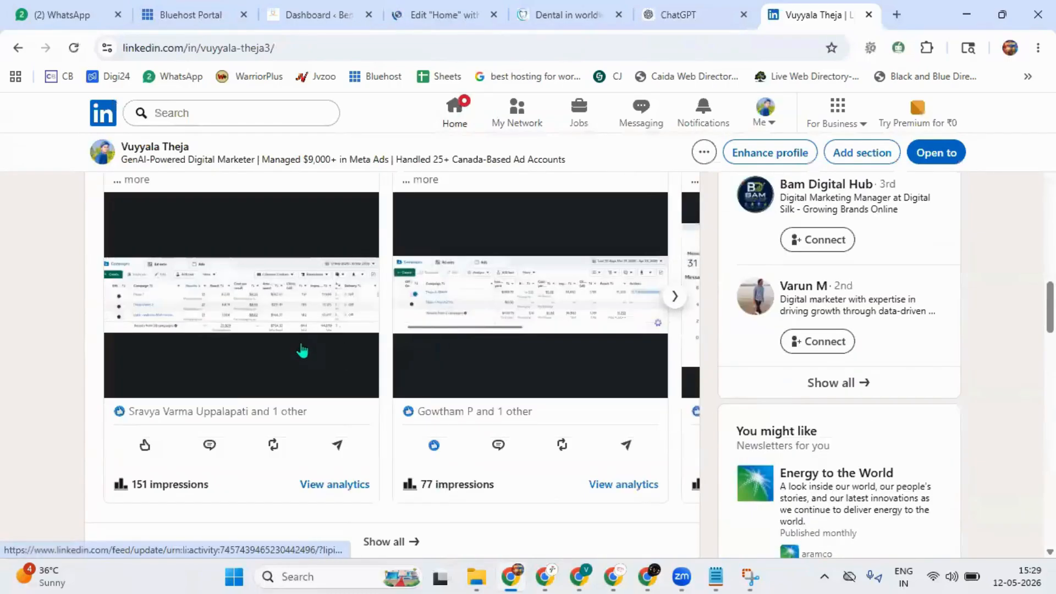
{"action": "left_click", "coordinate": [303, 348]}
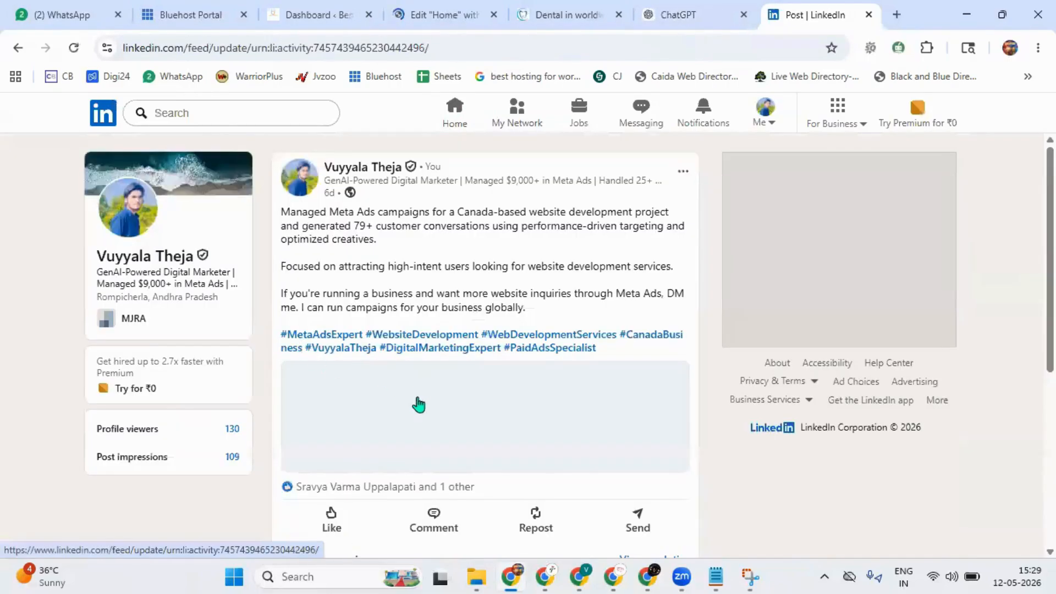
Enlarge the campaign results image in the LinkedIn post, like the post, and close the image view.
{"action": "left_click", "coordinate": [407, 422]}
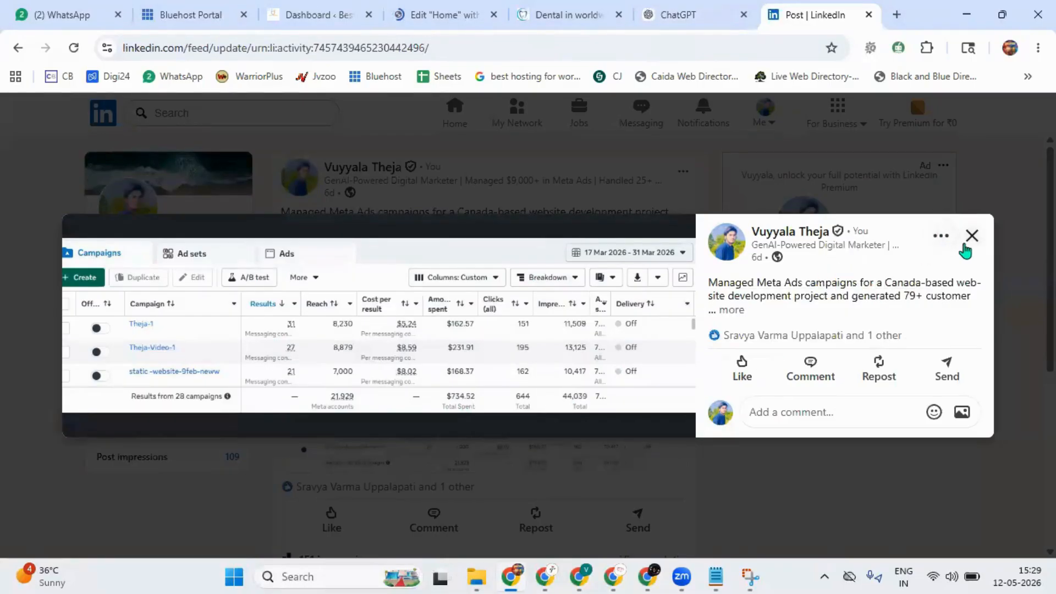
{"action": "left_click", "coordinate": [742, 368]}
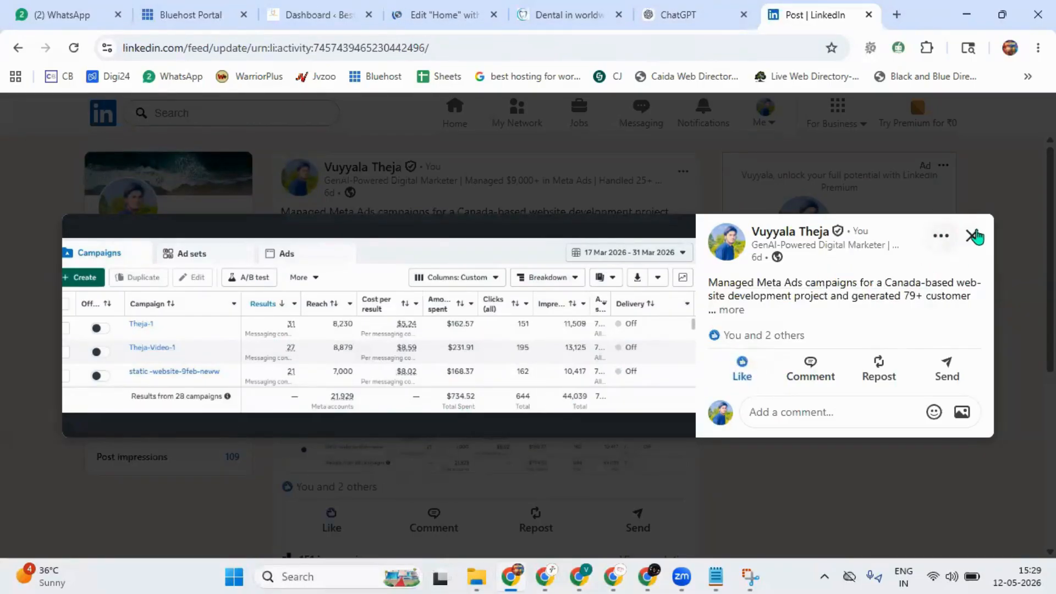
{"action": "left_click", "coordinate": [972, 236]}
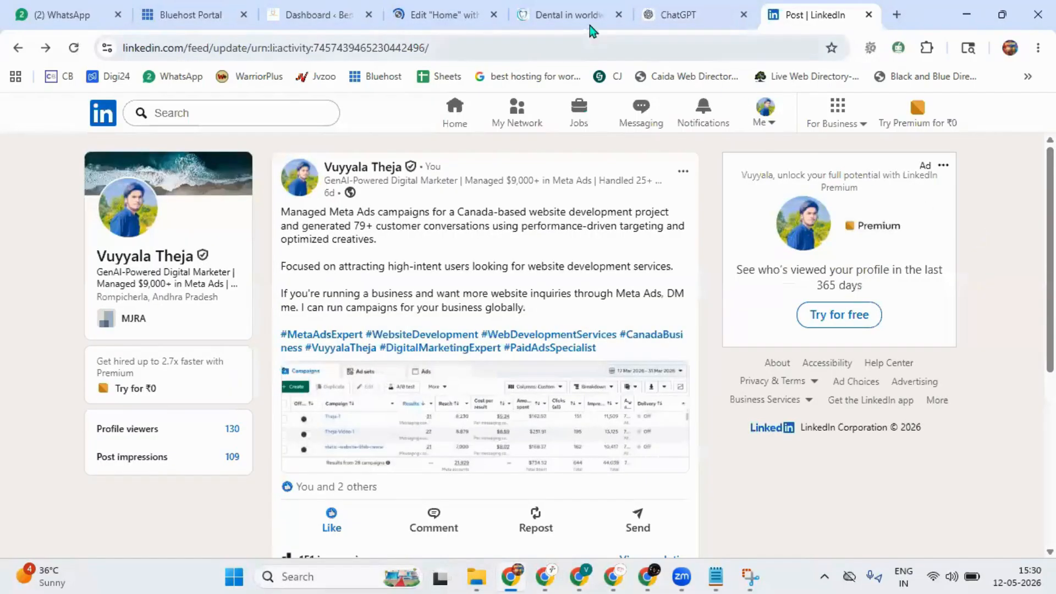
{"action": "left_click", "coordinate": [548, 12]}
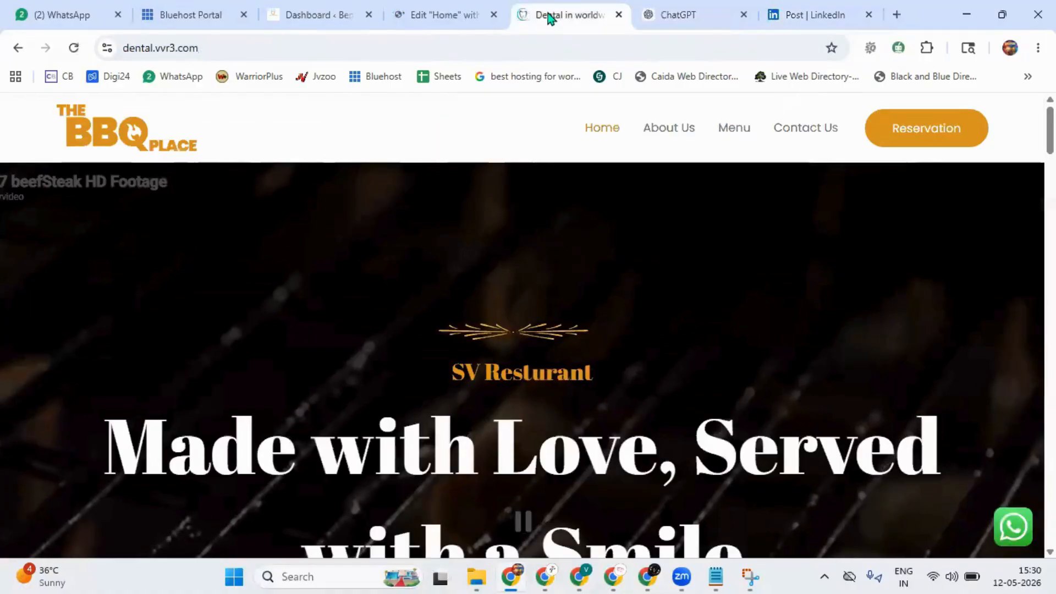
{"action": "left_click", "coordinate": [430, 25]}
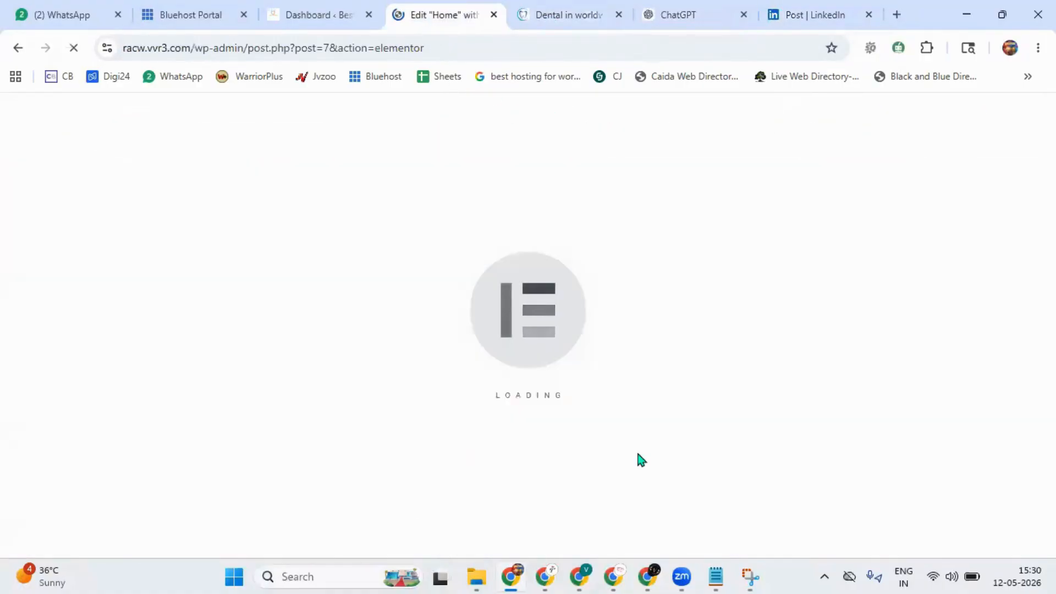
{"action": "left_click", "coordinate": [307, 24]}
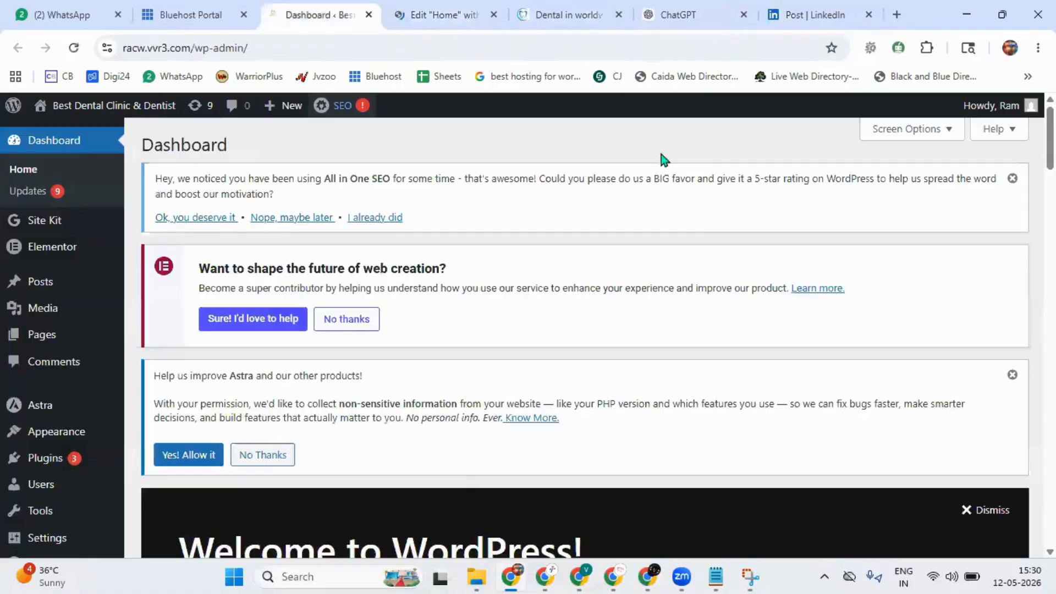
Dictate and send ChatGPT a prompt requesting complete car rental landing page structure and content, including hero title, proof, CTA and pricing.
{"action": "left_click", "coordinate": [663, 14]}
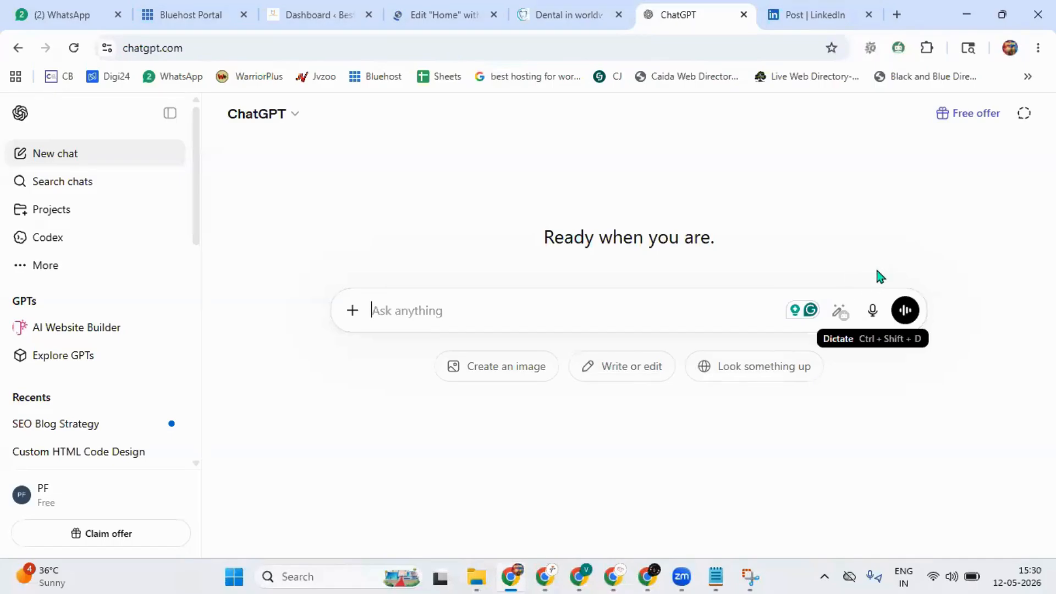
{"action": "left_click", "coordinate": [872, 321]}
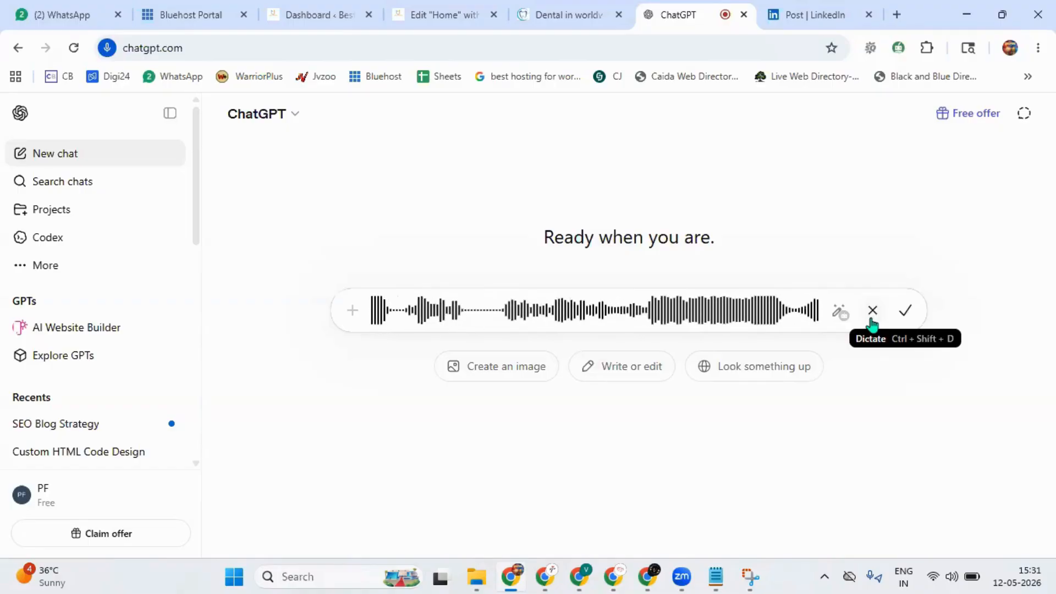
{"action": "left_click", "coordinate": [904, 312]}
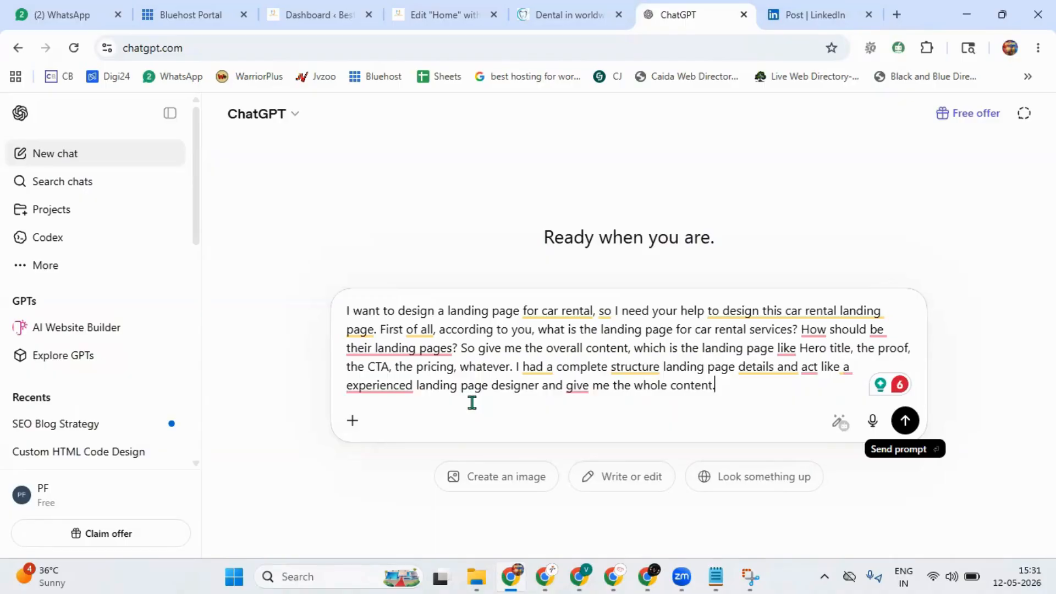
{"action": "left_click", "coordinate": [913, 423]}
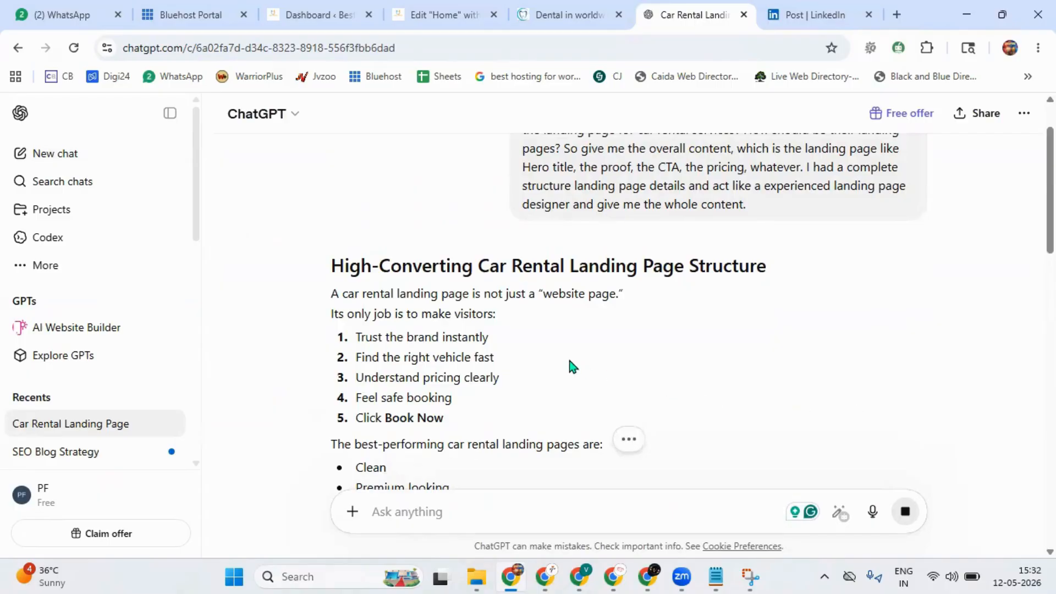
Read through ChatGPT's car rental landing page structure, from the hero section to the footer, design style and landing page goal.
{"action": "scroll", "coordinate": [544, 336], "scroll_direction": "down", "scroll_amount": 7}
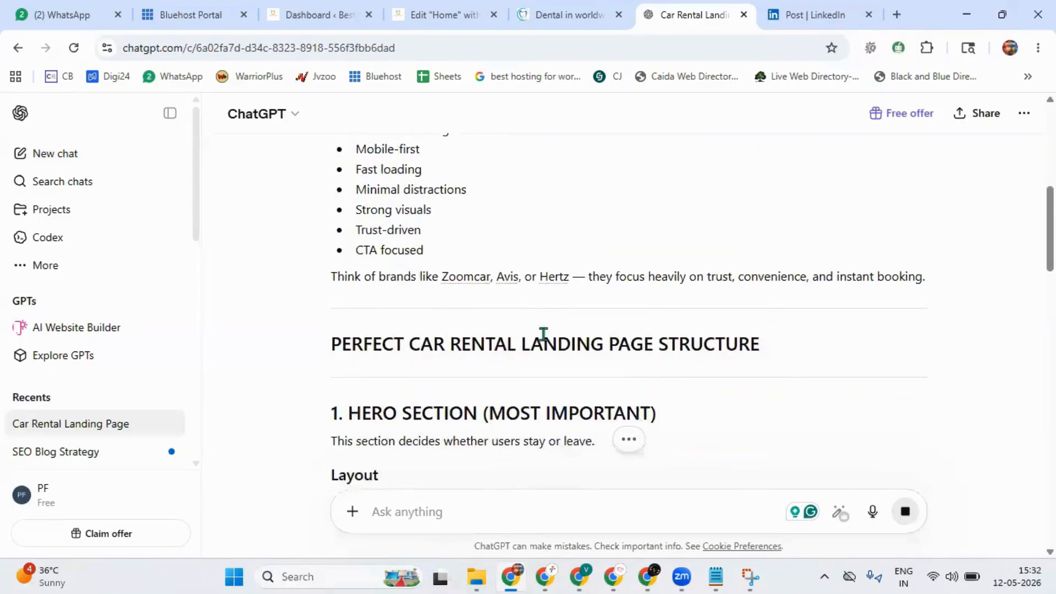
{"action": "scroll", "coordinate": [543, 334], "scroll_direction": "down", "scroll_amount": 2}
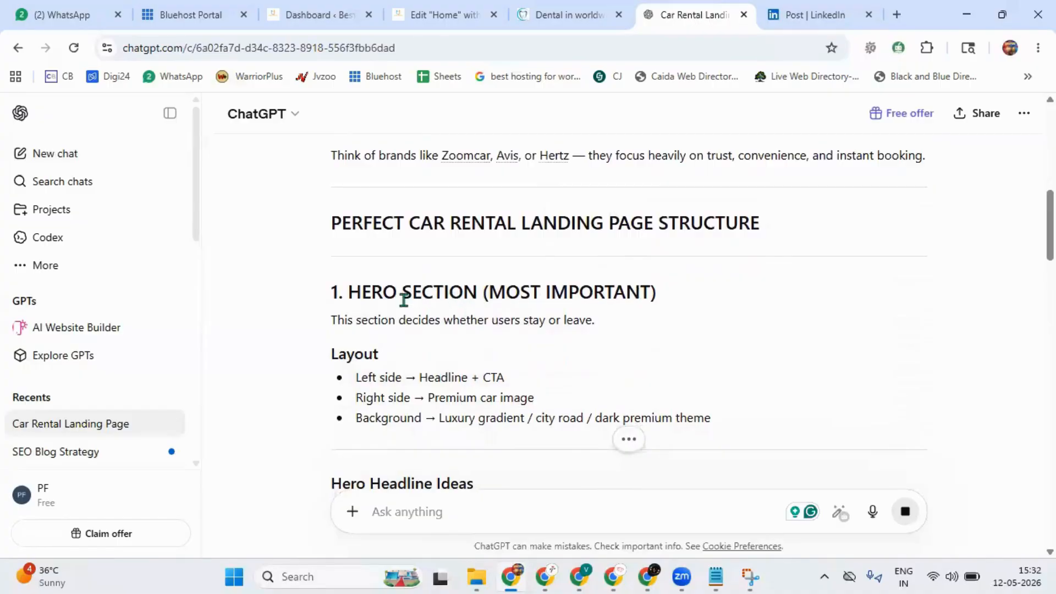
{"action": "scroll", "coordinate": [405, 301], "scroll_direction": "down", "scroll_amount": 7}
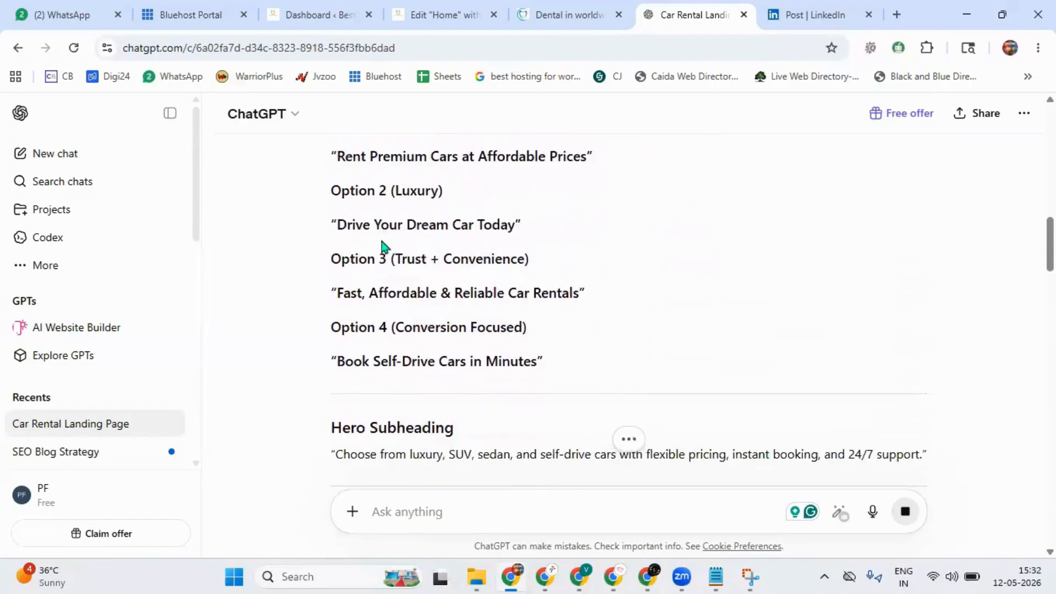
{"action": "scroll", "coordinate": [385, 246], "scroll_direction": "down", "scroll_amount": 7}
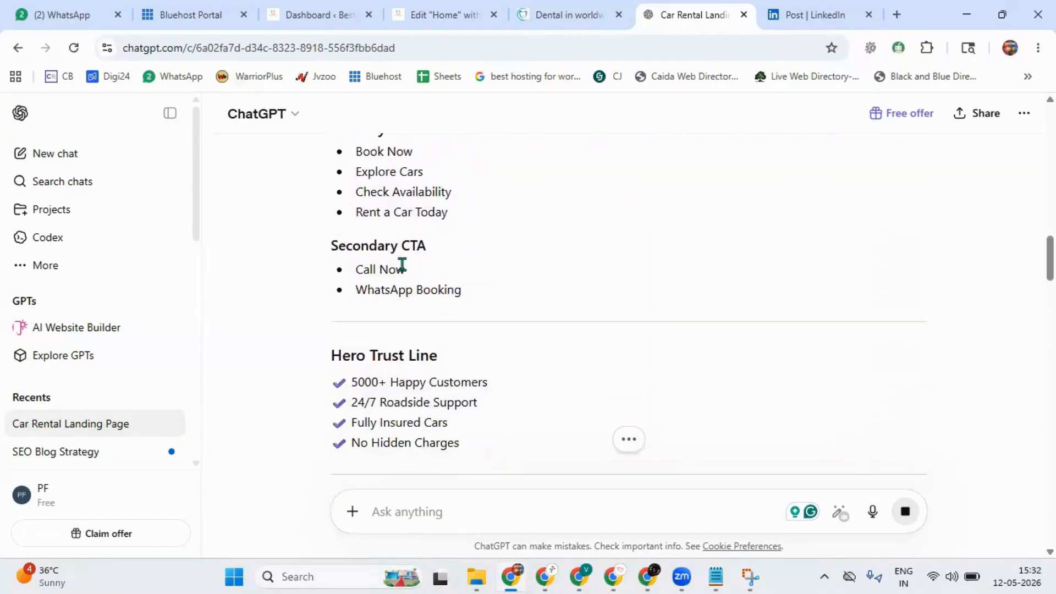
{"action": "scroll", "coordinate": [424, 254], "scroll_direction": "up", "scroll_amount": 2}
{"action": "scroll", "coordinate": [465, 306], "scroll_direction": "down", "scroll_amount": 2}
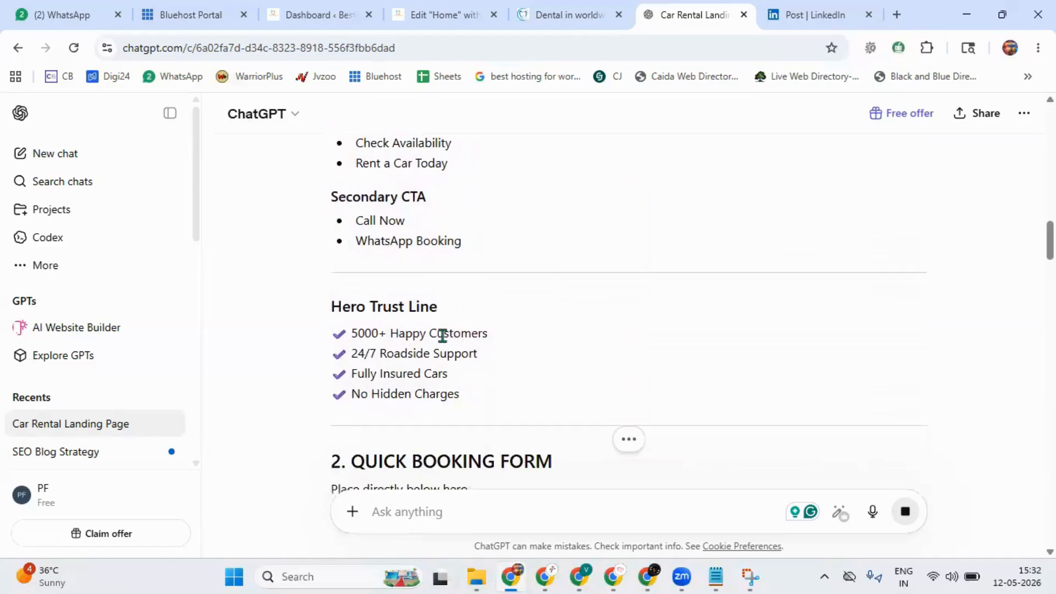
{"action": "scroll", "coordinate": [443, 335], "scroll_direction": "down", "scroll_amount": 8}
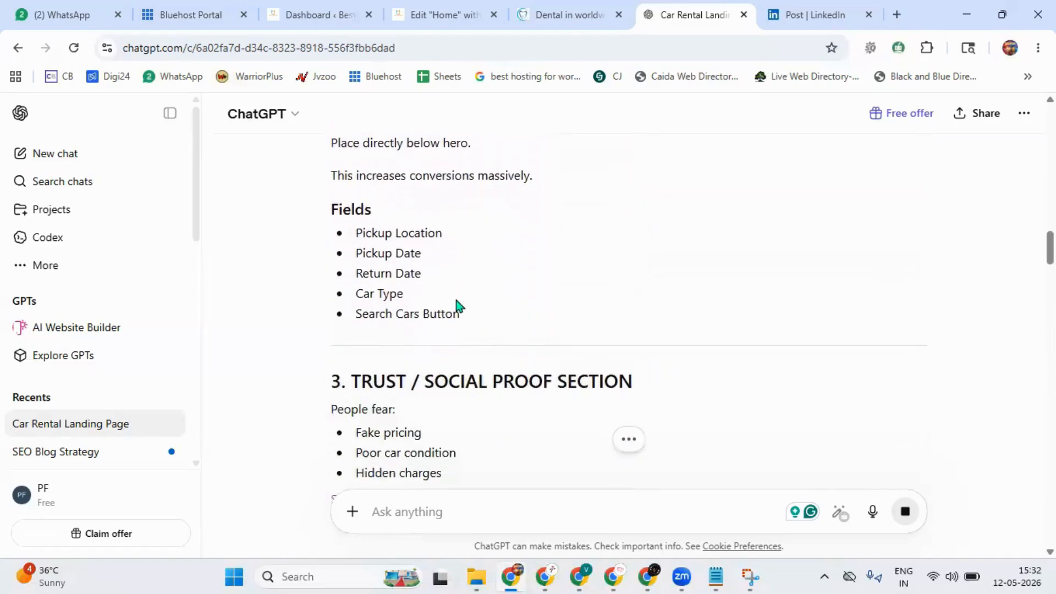
{"action": "scroll", "coordinate": [459, 316], "scroll_direction": "down", "scroll_amount": 10}
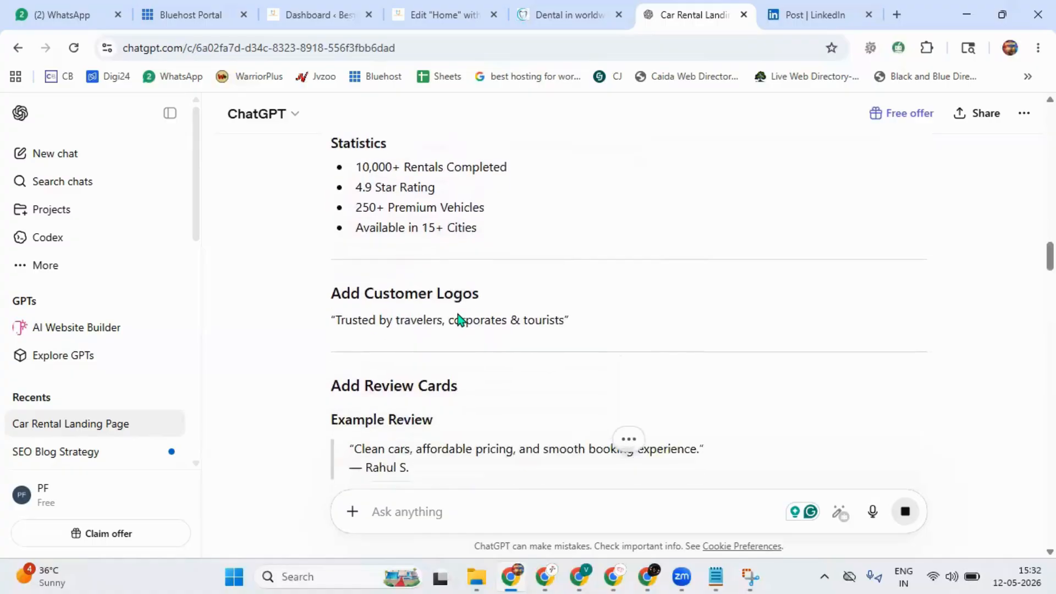
{"action": "scroll", "coordinate": [461, 321], "scroll_direction": "down", "scroll_amount": 4}
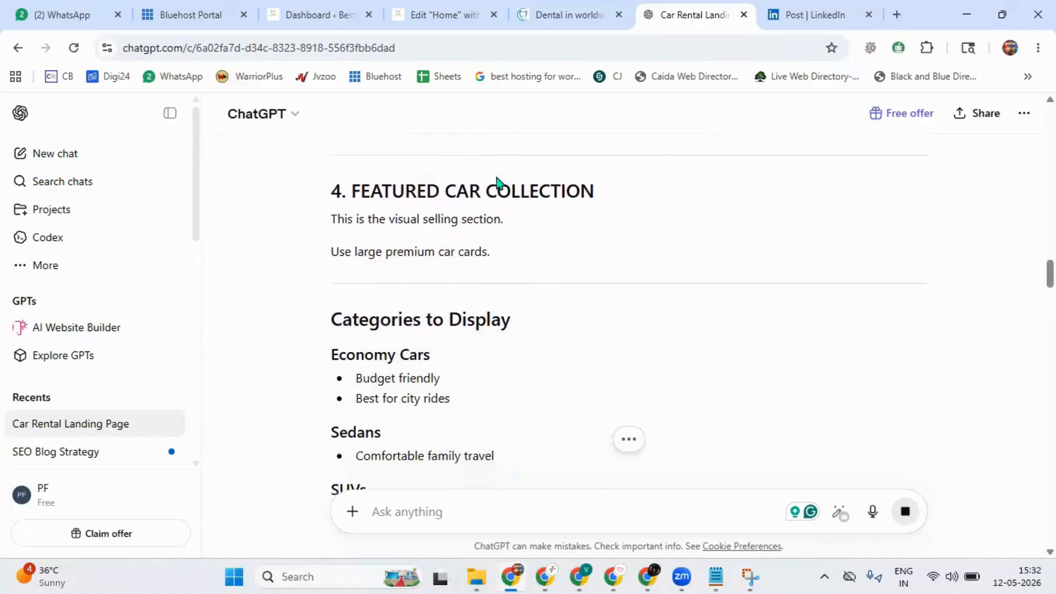
{"action": "scroll", "coordinate": [473, 269], "scroll_direction": "down", "scroll_amount": 8}
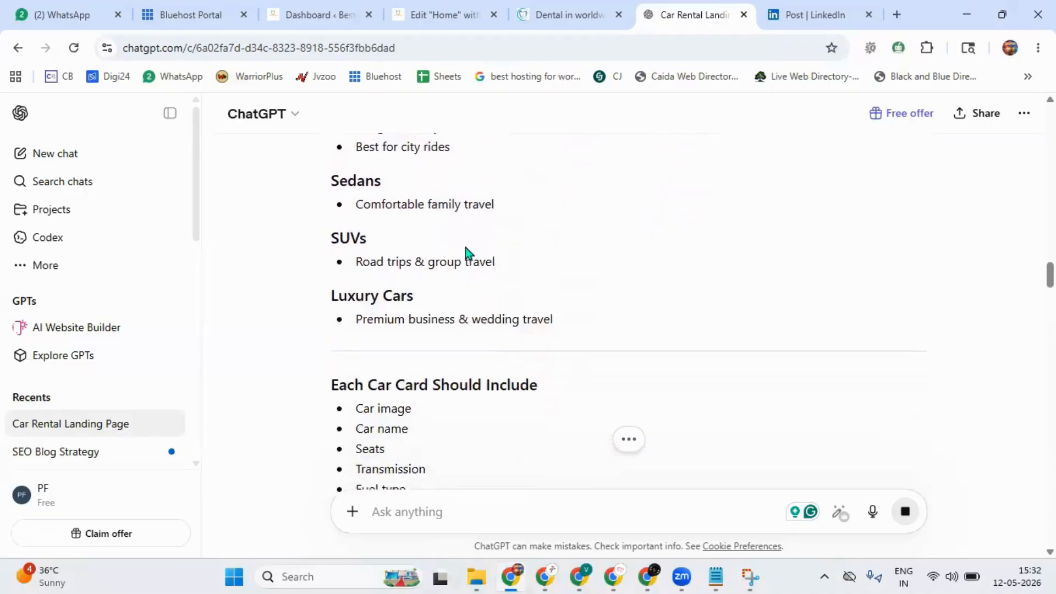
{"action": "scroll", "coordinate": [479, 270], "scroll_direction": "down", "scroll_amount": 12}
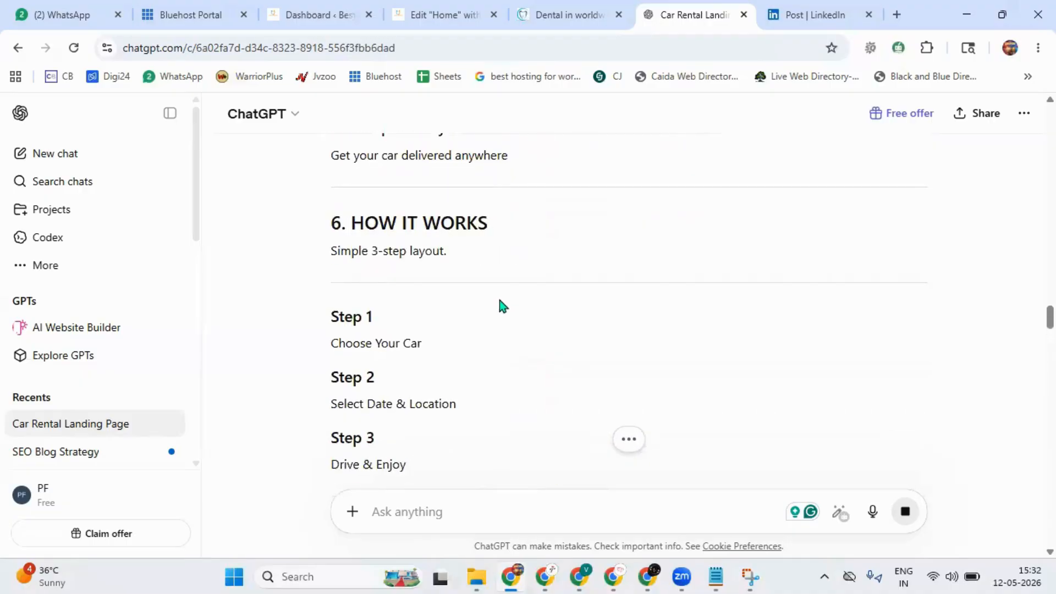
{"action": "scroll", "coordinate": [501, 304], "scroll_direction": "down", "scroll_amount": 6}
{"action": "scroll", "coordinate": [501, 305], "scroll_direction": "down", "scroll_amount": 20}
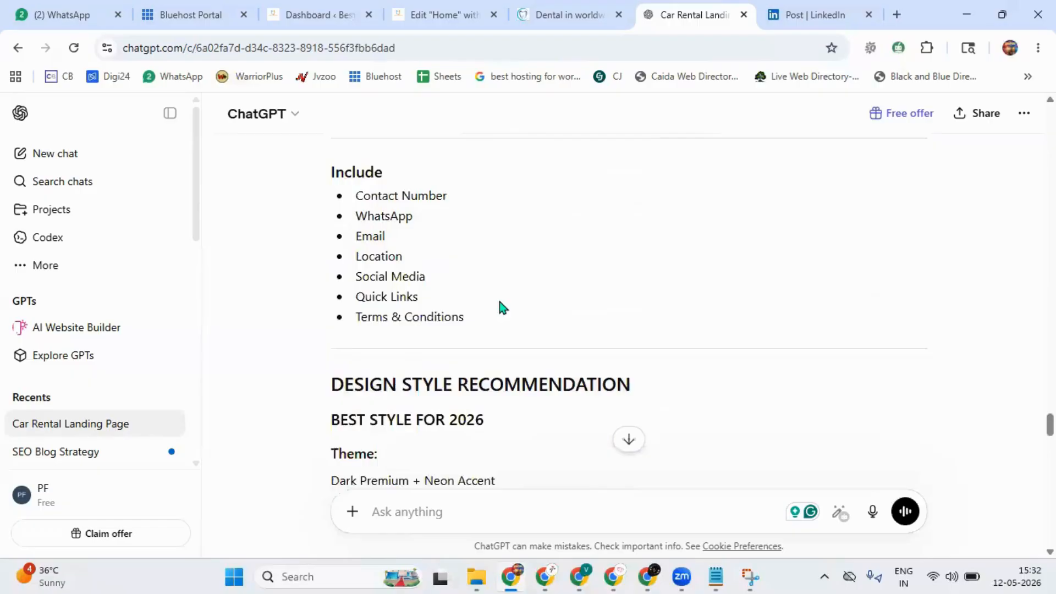
{"action": "scroll", "coordinate": [502, 307], "scroll_direction": "down", "scroll_amount": 12}
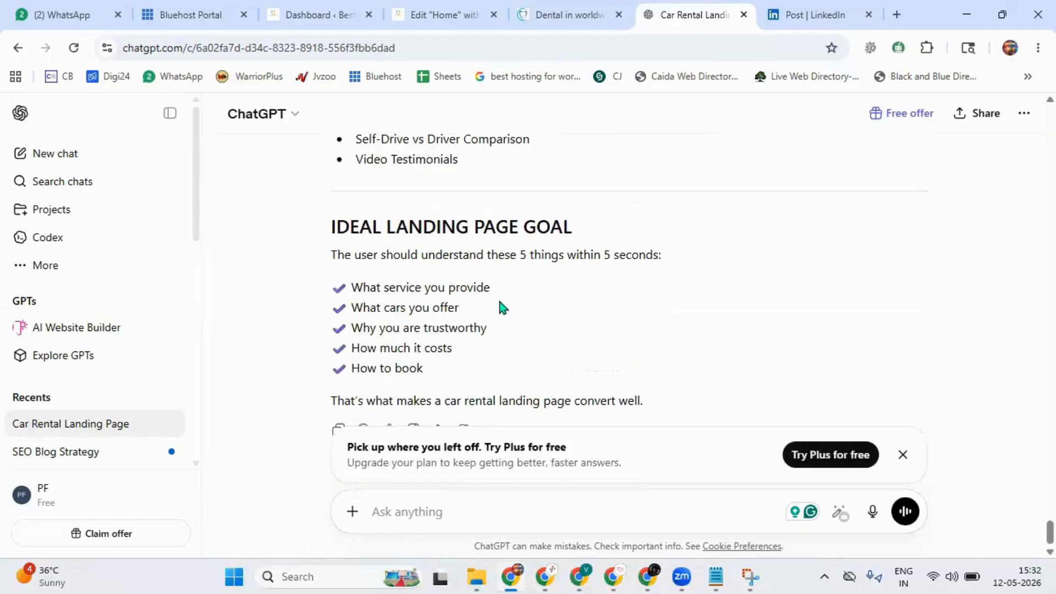
{"action": "scroll", "coordinate": [529, 373], "scroll_direction": "up", "scroll_amount": 20}
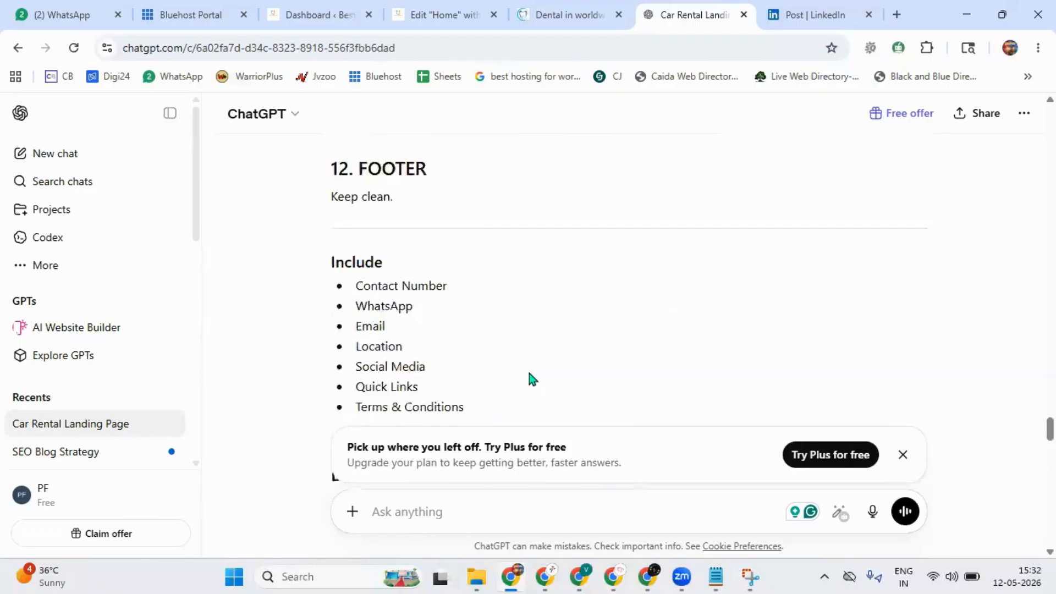
{"action": "scroll", "coordinate": [529, 373], "scroll_direction": "up", "scroll_amount": 20}
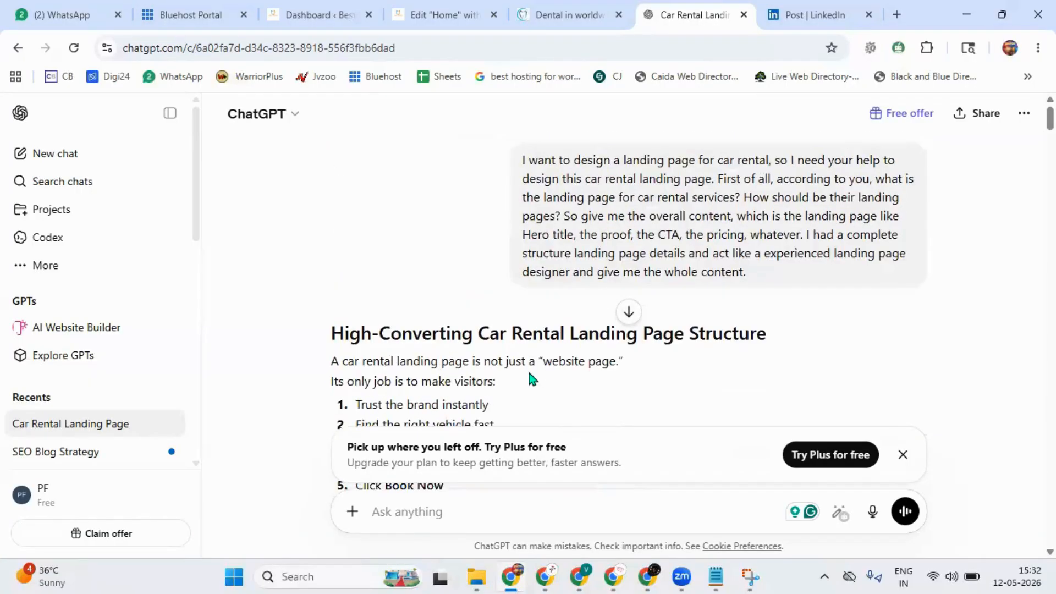
Copy the hero section content from ChatGPT's answer, from the layout through the hero trust line.
{"action": "scroll", "coordinate": [529, 373], "scroll_direction": "down", "scroll_amount": 10}
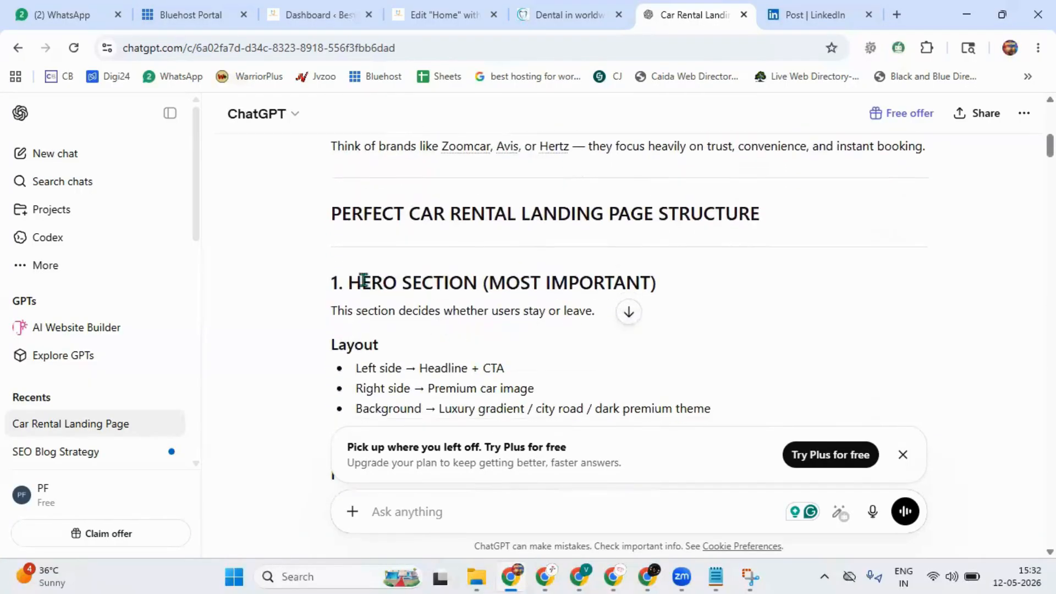
{"action": "scroll", "coordinate": [472, 358], "scroll_direction": "down", "scroll_amount": 8}
{"action": "left_click_drag", "start_coordinate": [412, 308], "coordinate": [409, 198]}
{"action": "scroll", "coordinate": [477, 366], "scroll_direction": "down", "scroll_amount": 8}
{"action": "right_click", "coordinate": [411, 201]}
{"action": "left_click", "coordinate": [460, 213]}
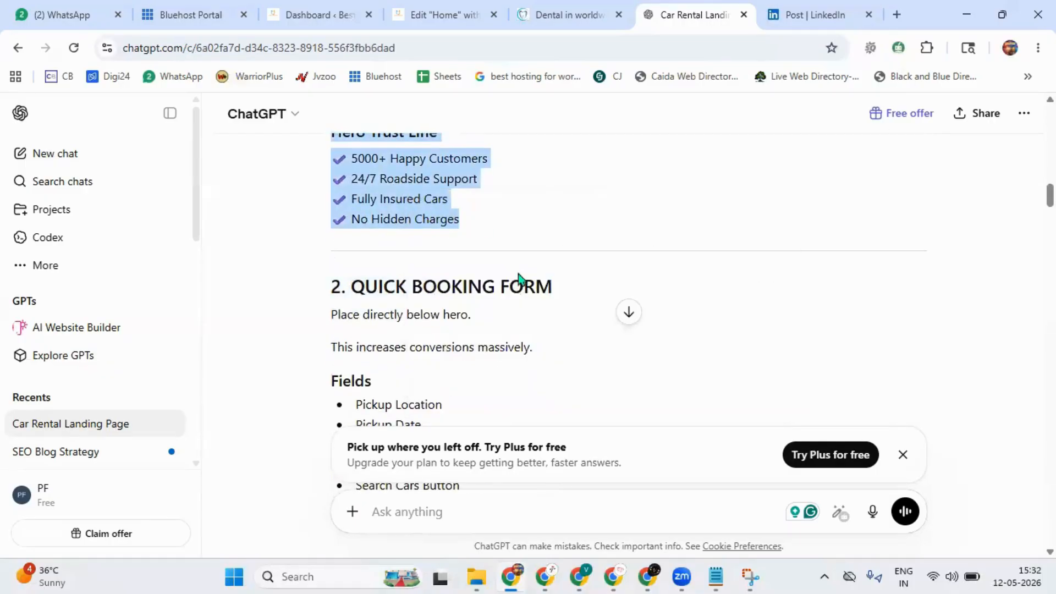
Send ChatGPT the prompt "give me custom html code for it" followed by the copied hero section content in quotation marks.
{"action": "left_click", "coordinate": [434, 523]}
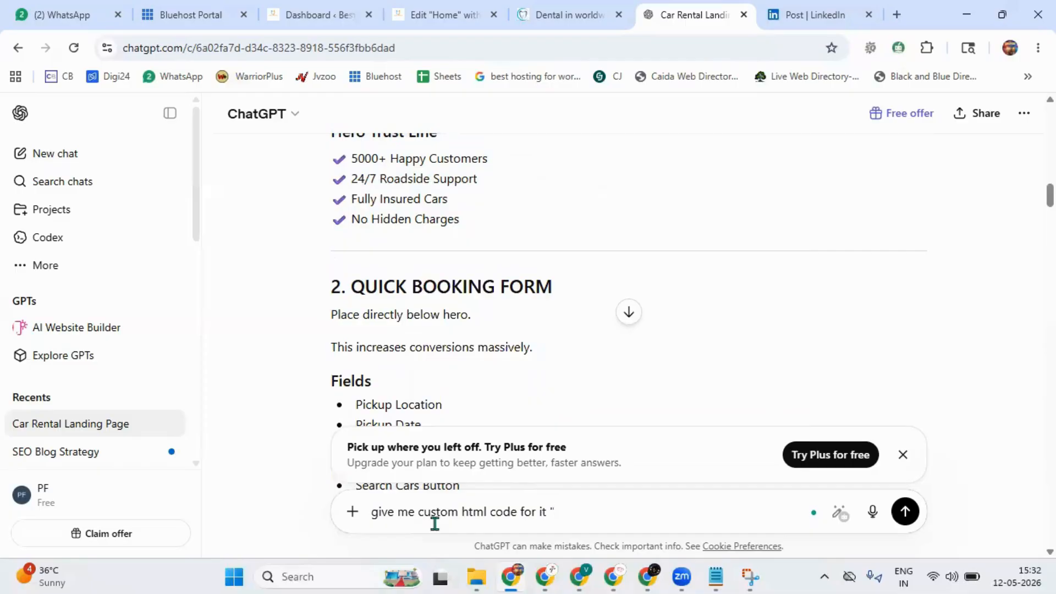
{"action": "key", "text": "ctrl+v"}
{"action": "type", "text": "\""}
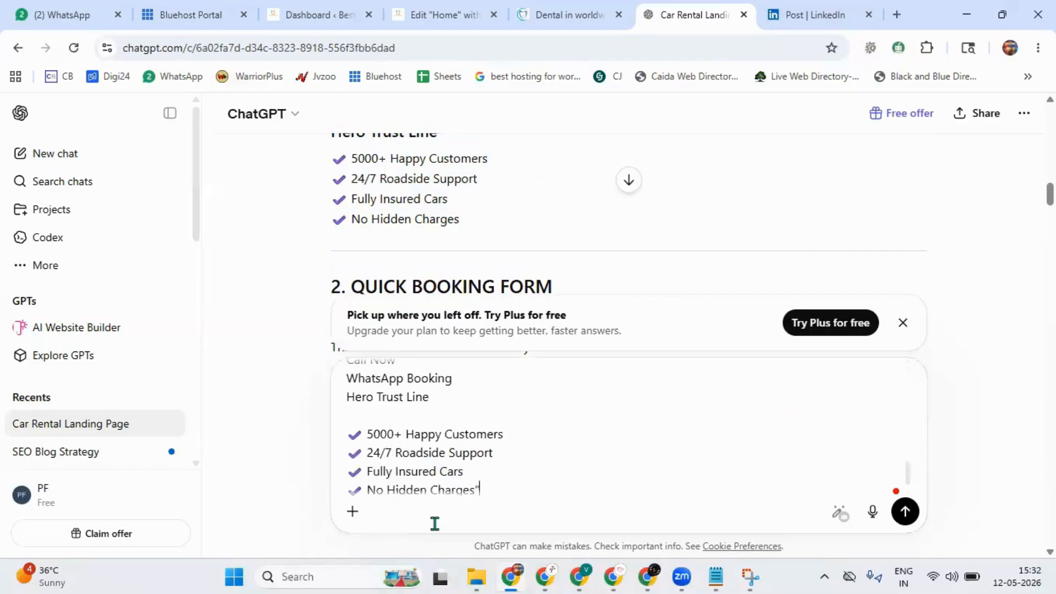
{"action": "key", "text": "Return"}
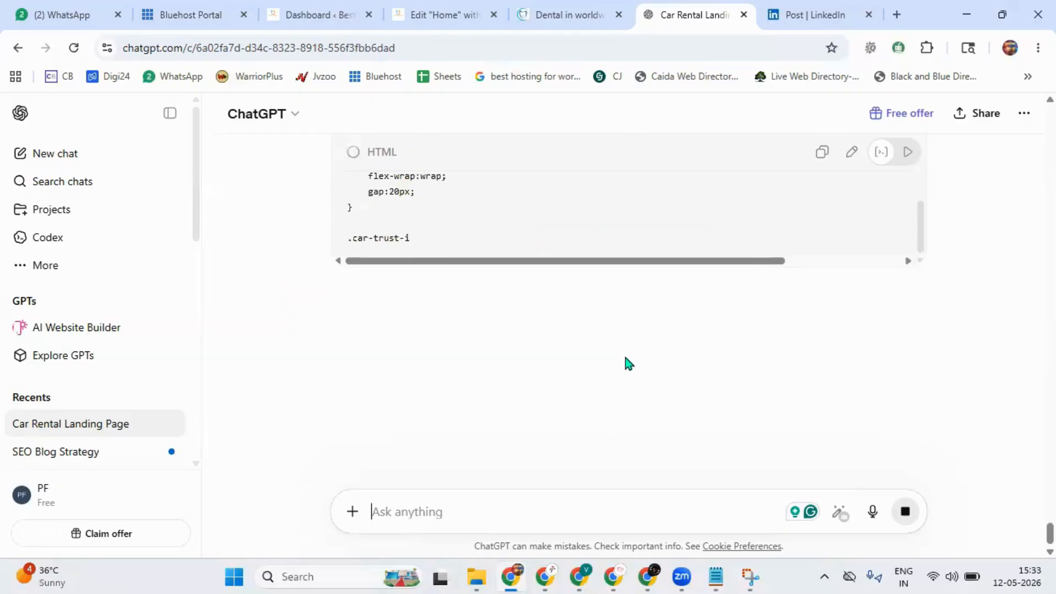
{"action": "scroll", "coordinate": [908, 181], "scroll_direction": "up", "scroll_amount": 3}
Load w3schools.com in a new browser tab and open its HTML Try it Yourself editor.
{"action": "left_click", "coordinate": [893, 5]}
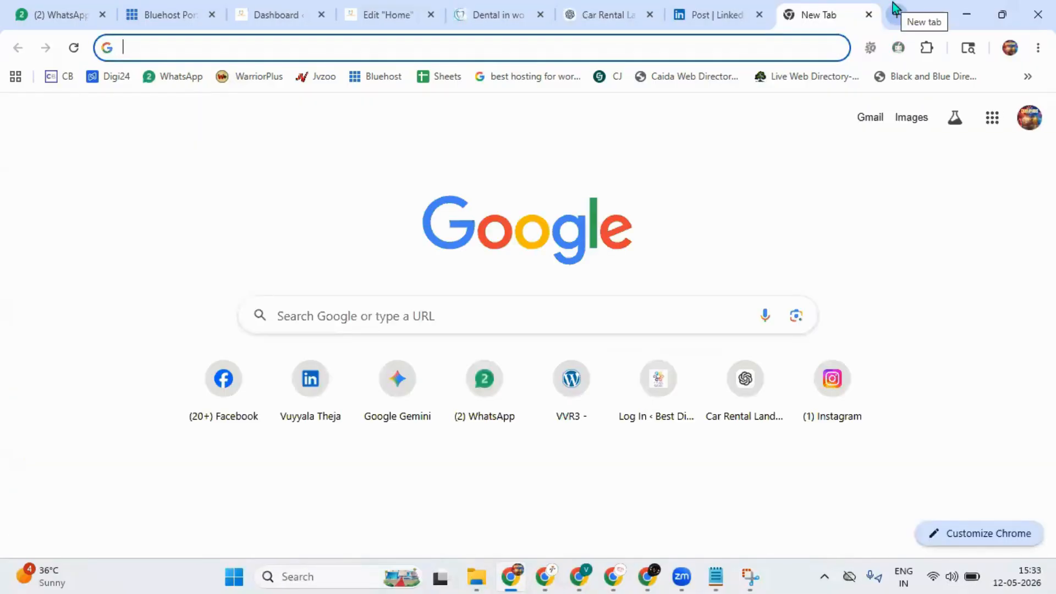
{"action": "type", "text": "w3"}
{"action": "key", "text": "Return"}
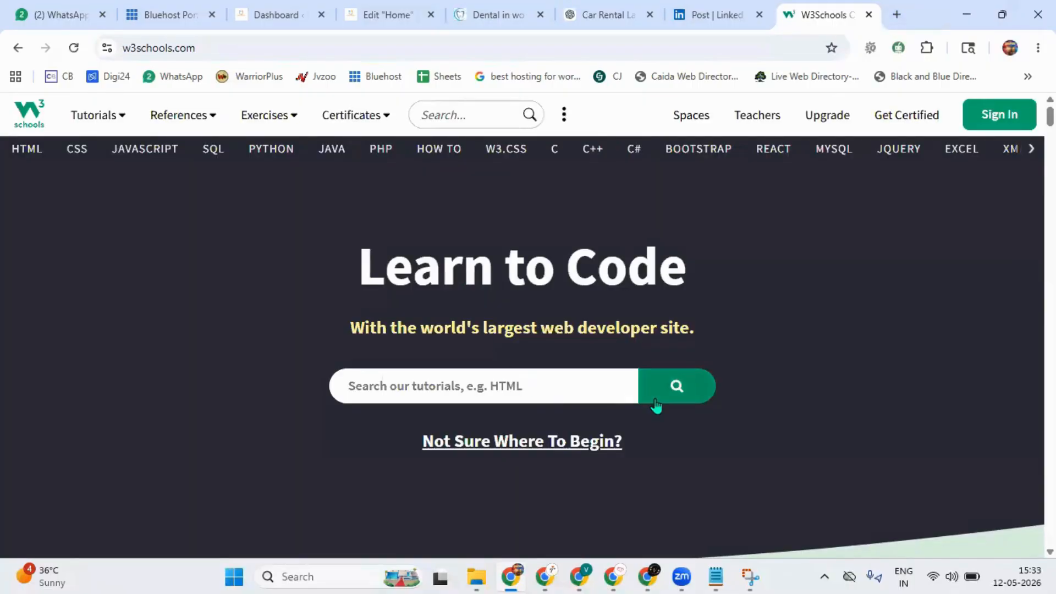
{"action": "scroll", "coordinate": [656, 406], "scroll_direction": "down", "scroll_amount": 8}
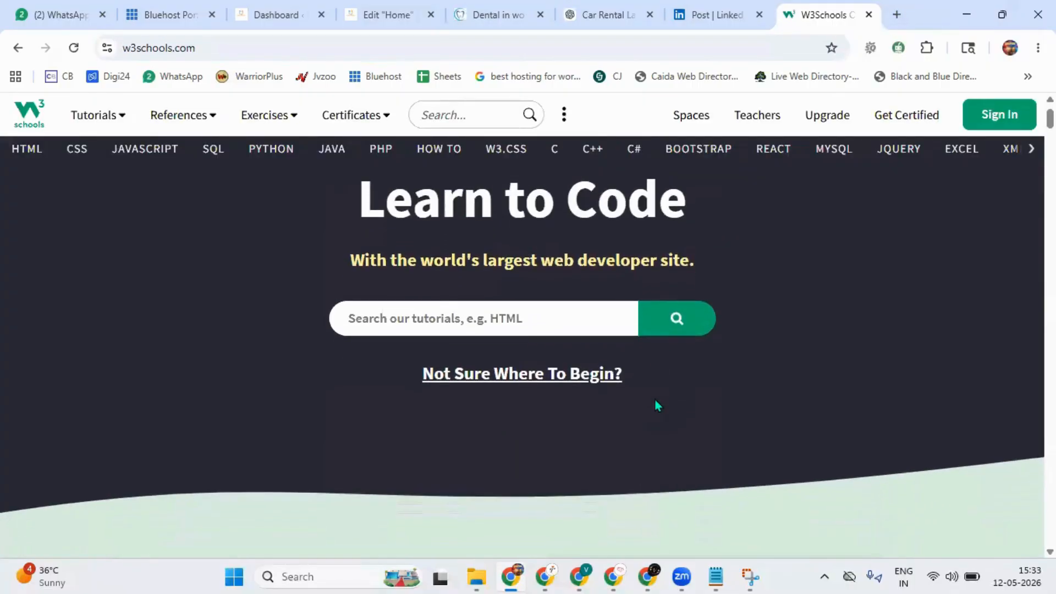
{"action": "scroll", "coordinate": [658, 405], "scroll_direction": "down", "scroll_amount": 1}
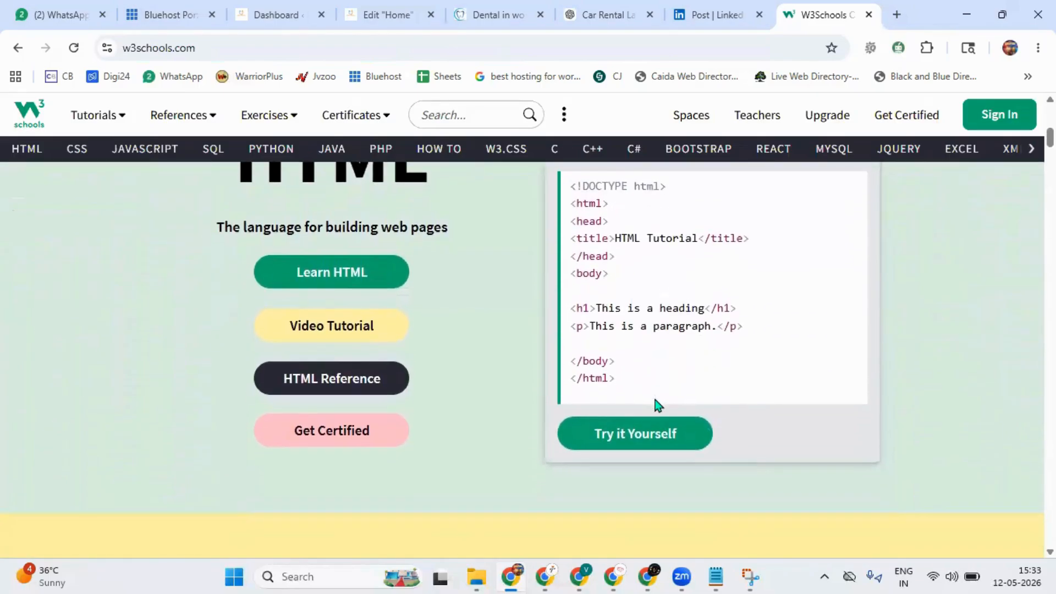
{"action": "left_click", "coordinate": [644, 438]}
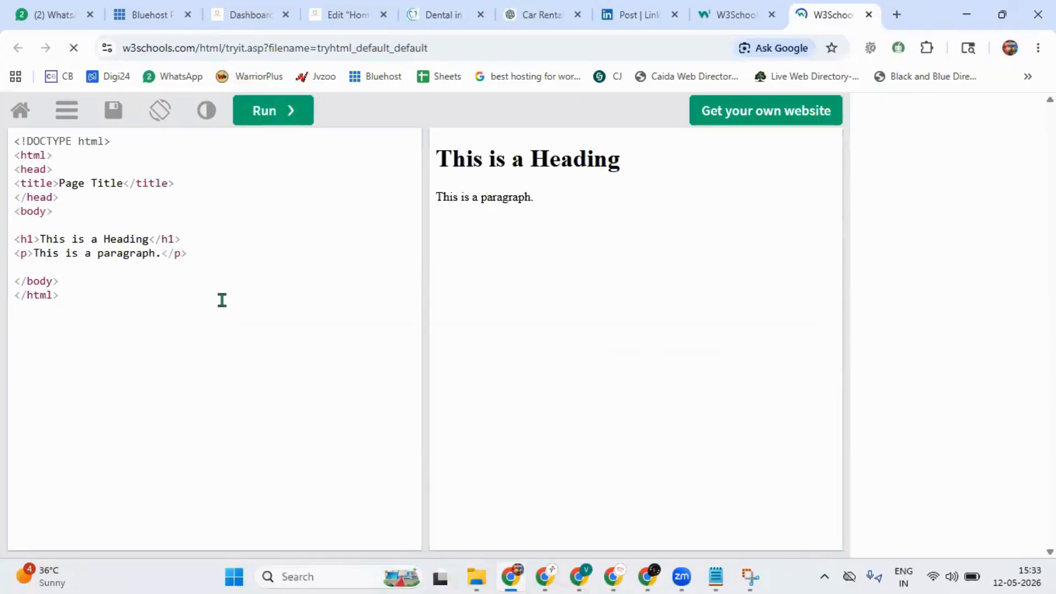
Replace the sample code in the W3Schools editor with the hero section HTML copied from ChatGPT and run it.
{"action": "left_click", "coordinate": [503, 15]}
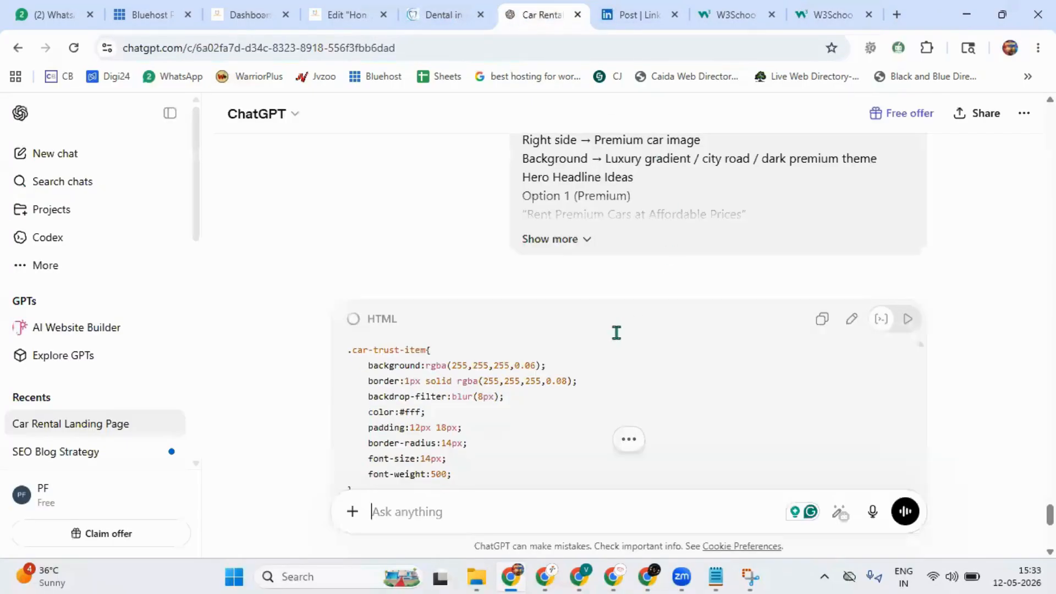
{"action": "scroll", "coordinate": [569, 363], "scroll_direction": "down", "scroll_amount": 10}
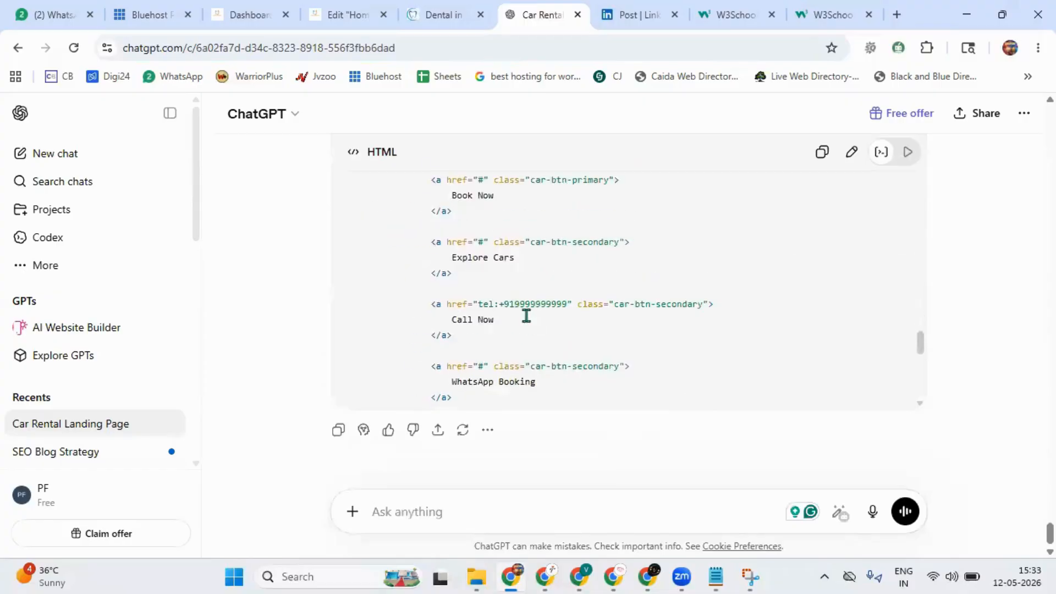
{"action": "left_click", "coordinate": [828, 15]}
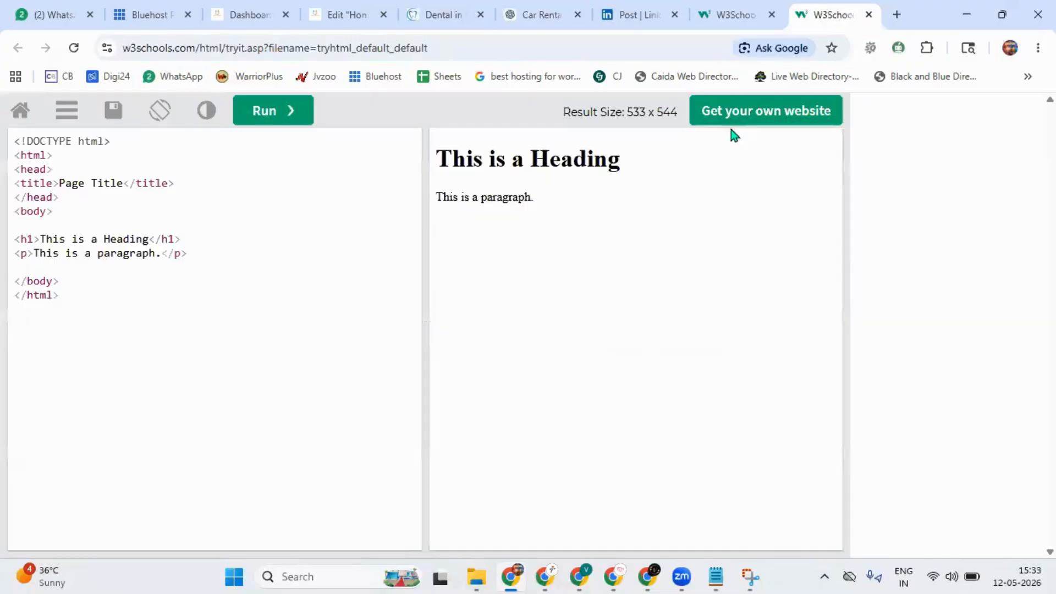
{"action": "key", "text": "ctrl+a"}
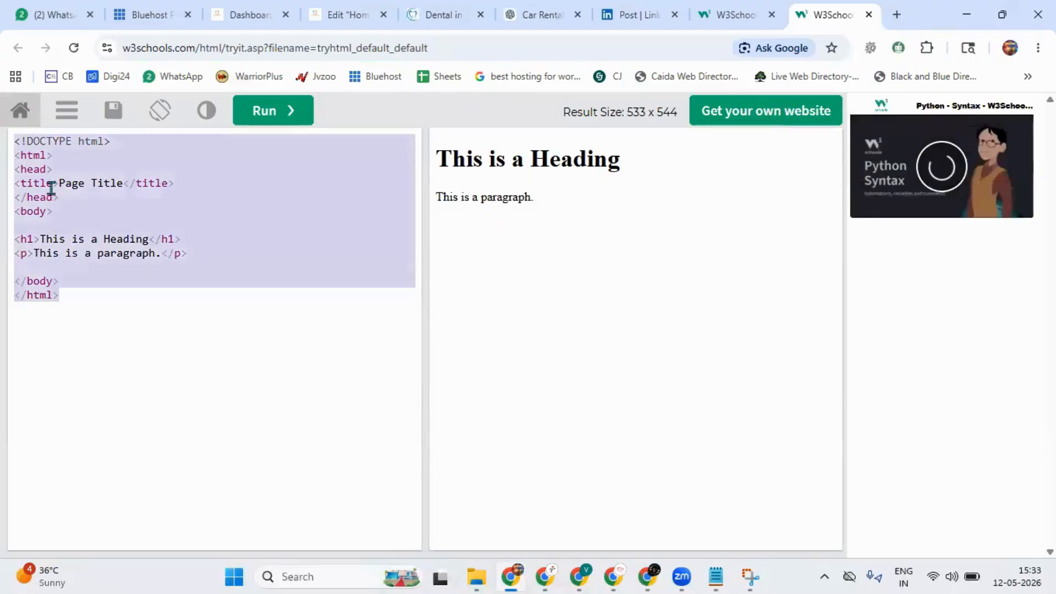
{"action": "right_click", "coordinate": [79, 213]}
{"action": "left_click", "coordinate": [124, 242]}
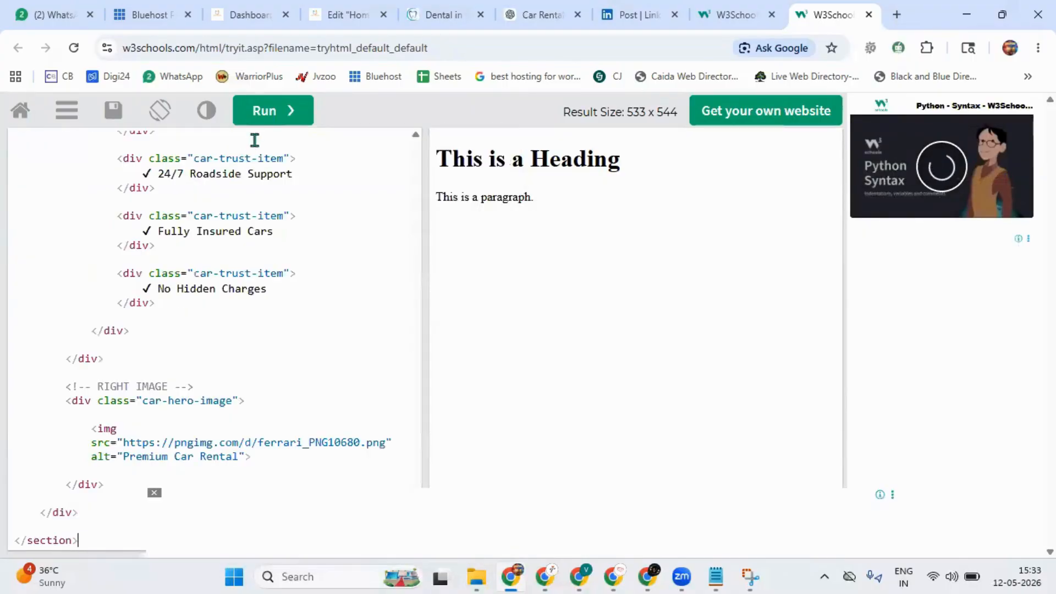
{"action": "left_click", "coordinate": [264, 112]}
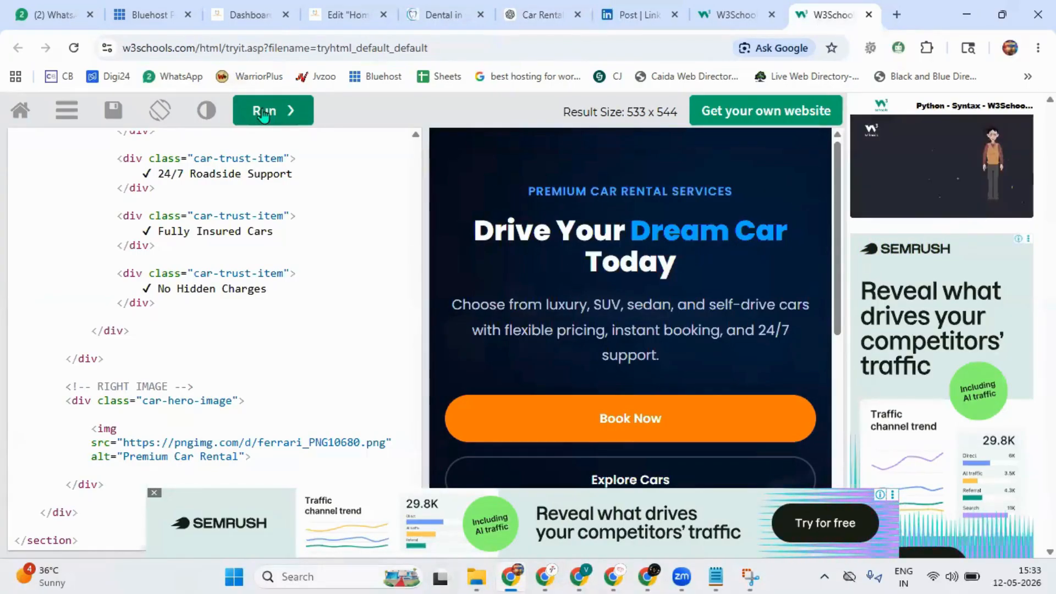
Check the rendered hero section from the headline to the trust points in both editor layouts, dismissing the ad banner.
{"action": "scroll", "coordinate": [656, 265], "scroll_direction": "down", "scroll_amount": 9}
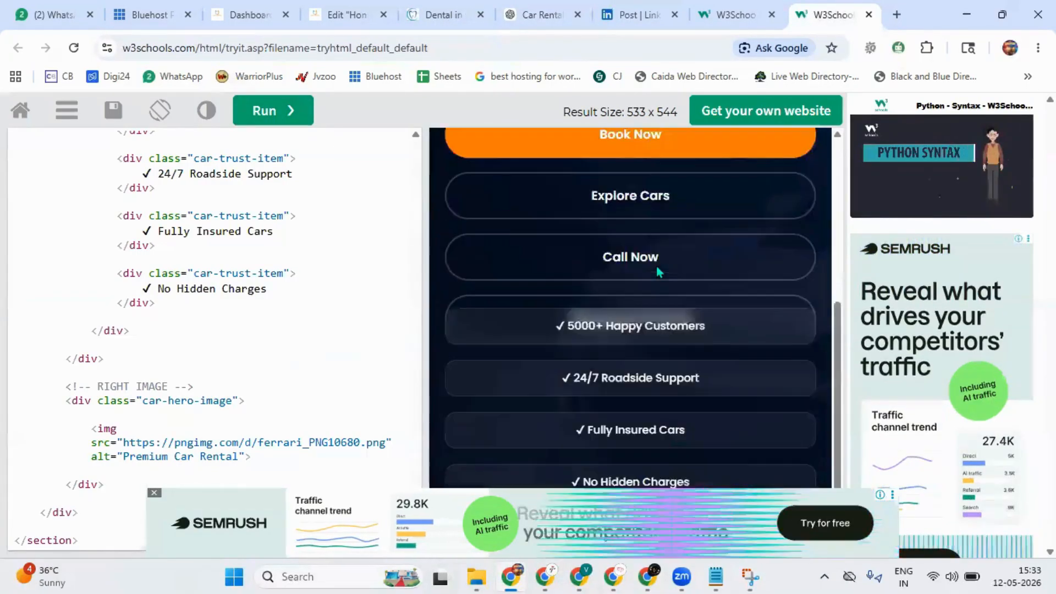
{"action": "left_click", "coordinate": [162, 108]}
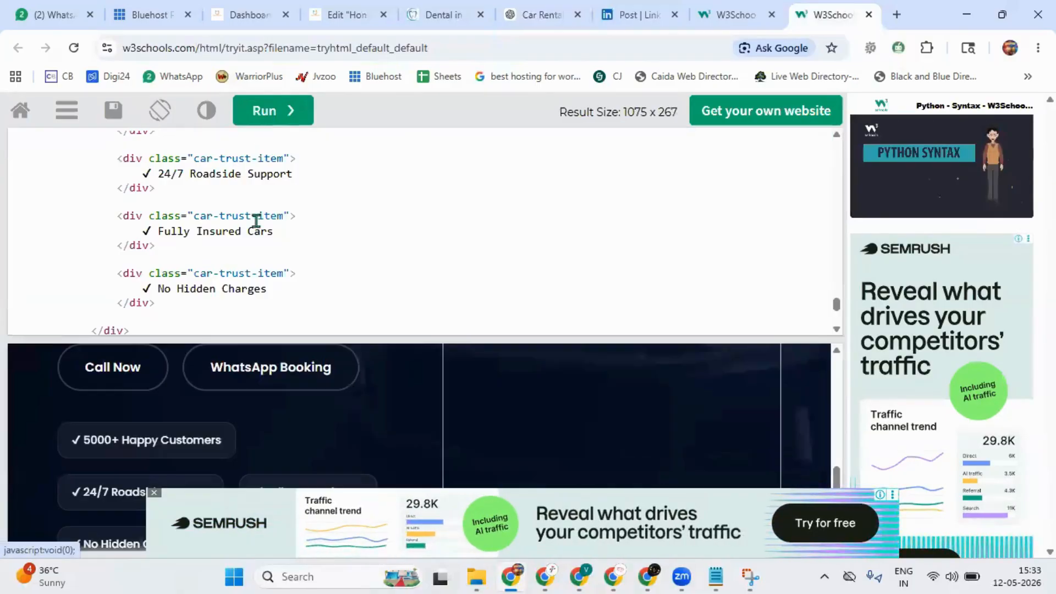
{"action": "scroll", "coordinate": [444, 438], "scroll_direction": "down", "scroll_amount": 1}
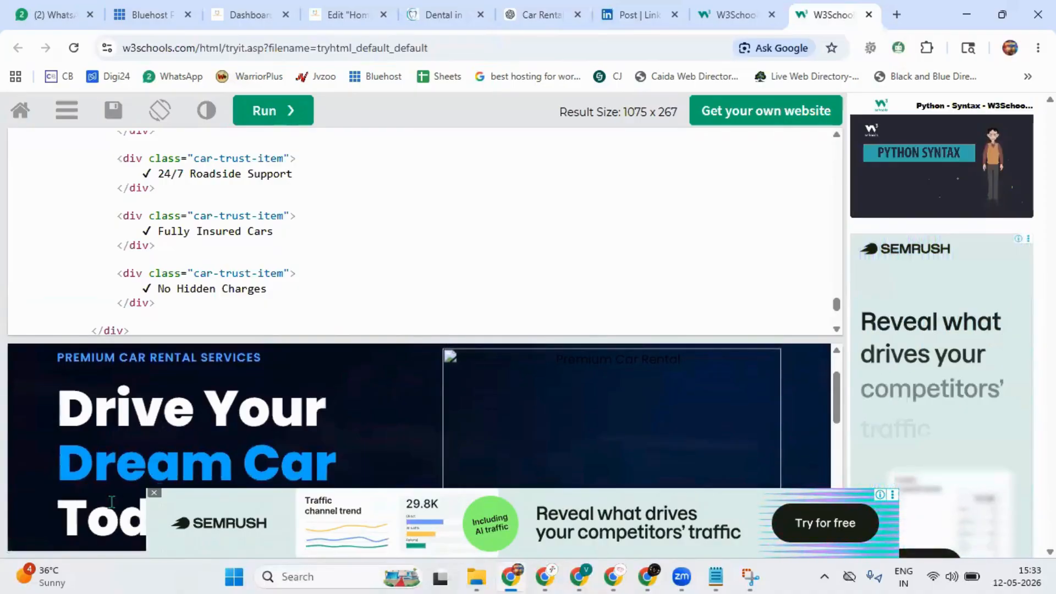
{"action": "left_click", "coordinate": [154, 492]}
{"action": "left_click", "coordinate": [158, 109]}
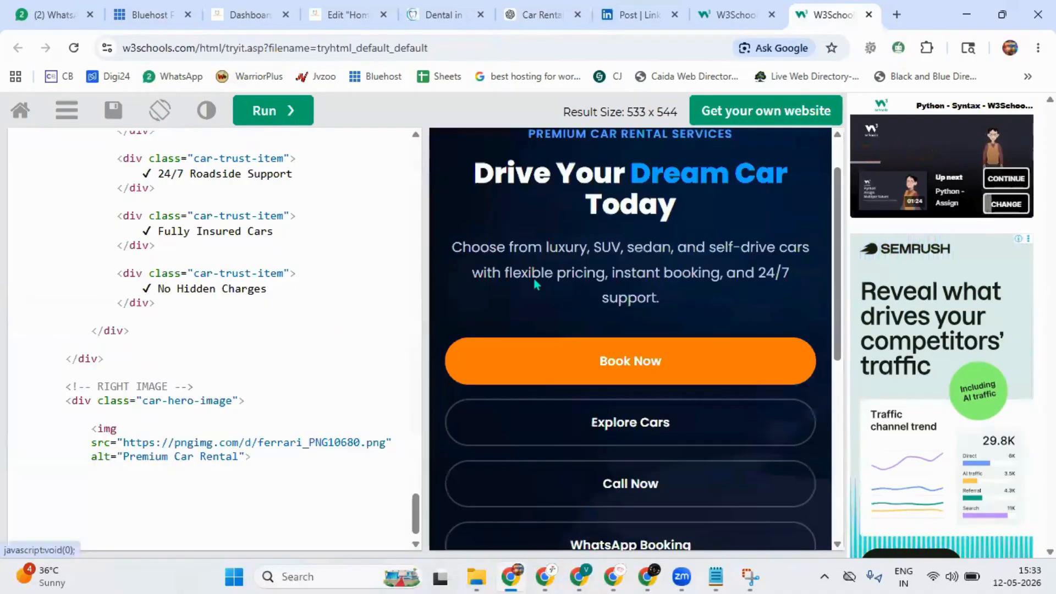
{"action": "scroll", "coordinate": [666, 297], "scroll_direction": "up", "scroll_amount": 1}
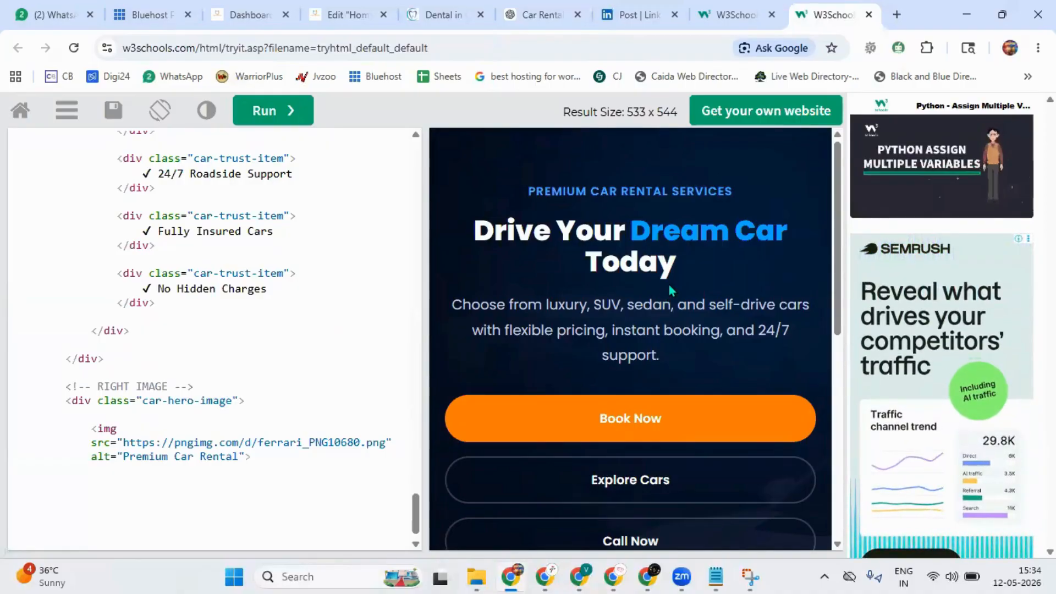
{"action": "scroll", "coordinate": [668, 281], "scroll_direction": "down", "scroll_amount": 4}
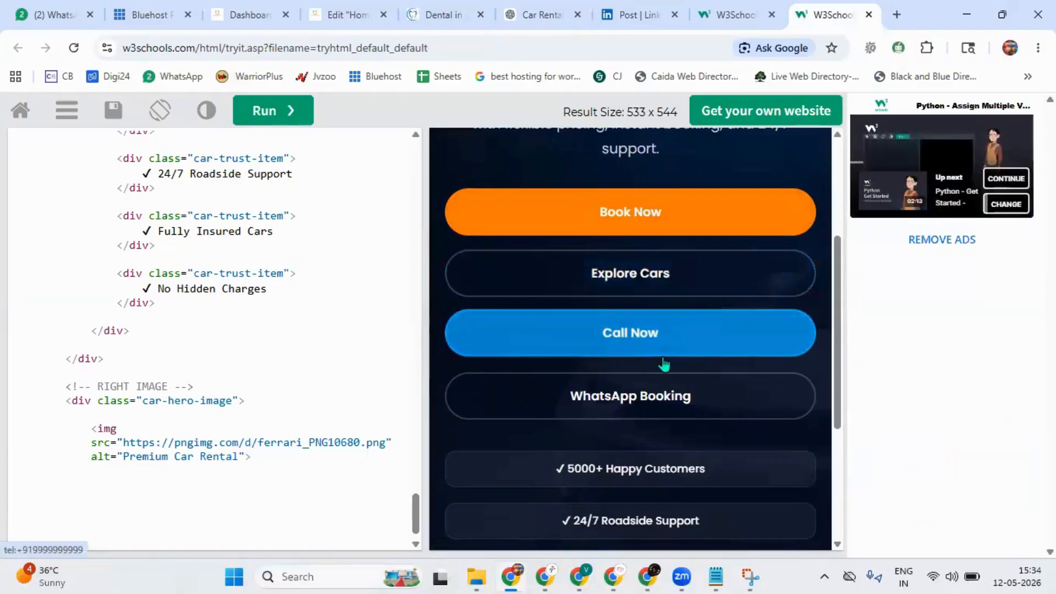
{"action": "scroll", "coordinate": [664, 365], "scroll_direction": "down", "scroll_amount": 2}
{"action": "scroll", "coordinate": [608, 407], "scroll_direction": "down", "scroll_amount": 1}
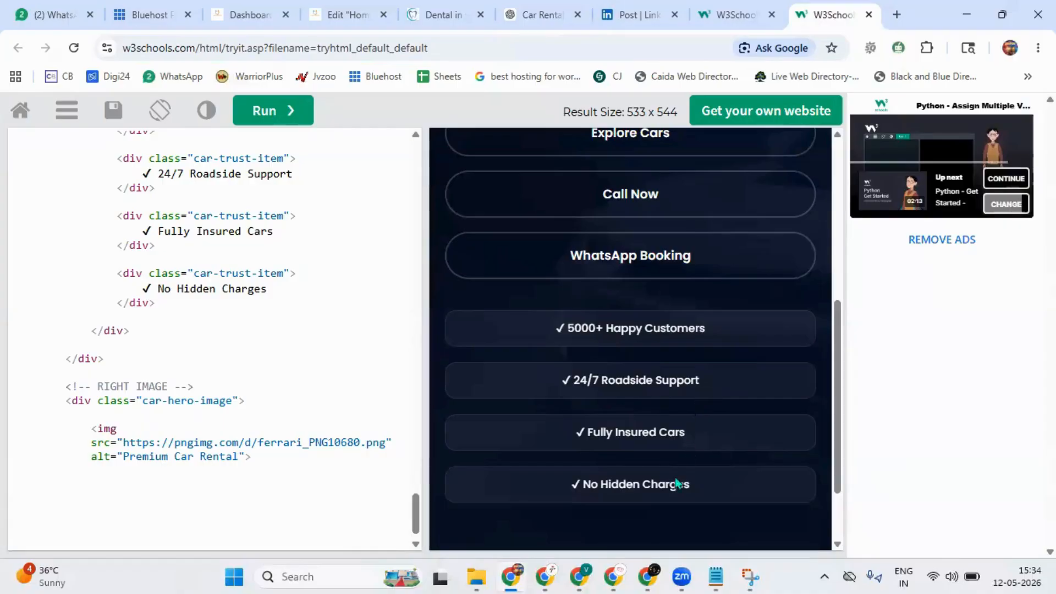
{"action": "scroll", "coordinate": [663, 484], "scroll_direction": "up", "scroll_amount": 6}
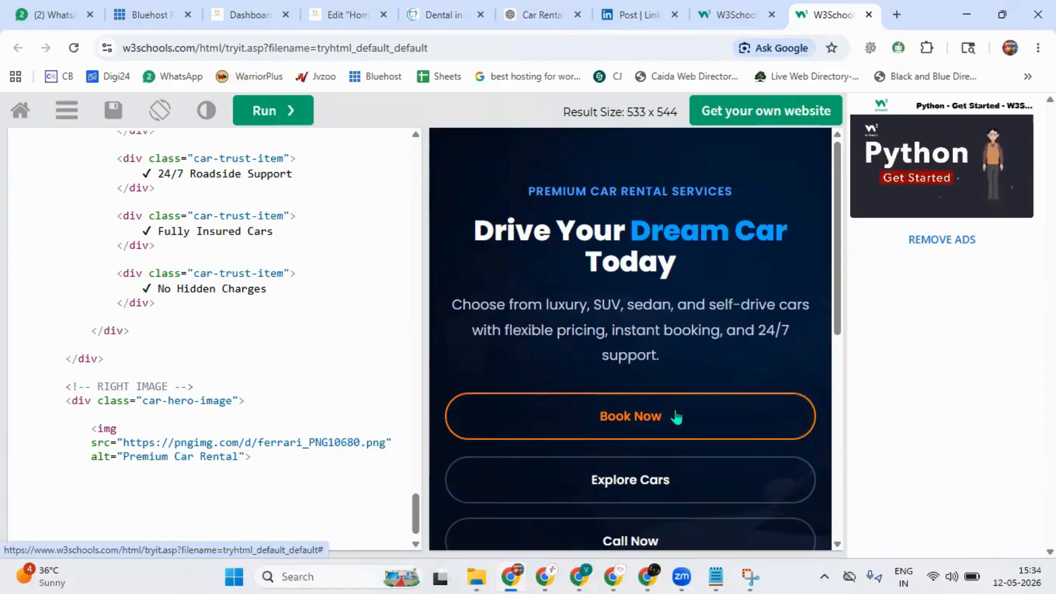
Switch to the dental home page in Elementor, open the hero section's HTML widget and close the Structure panel.
{"action": "left_click", "coordinate": [339, 15]}
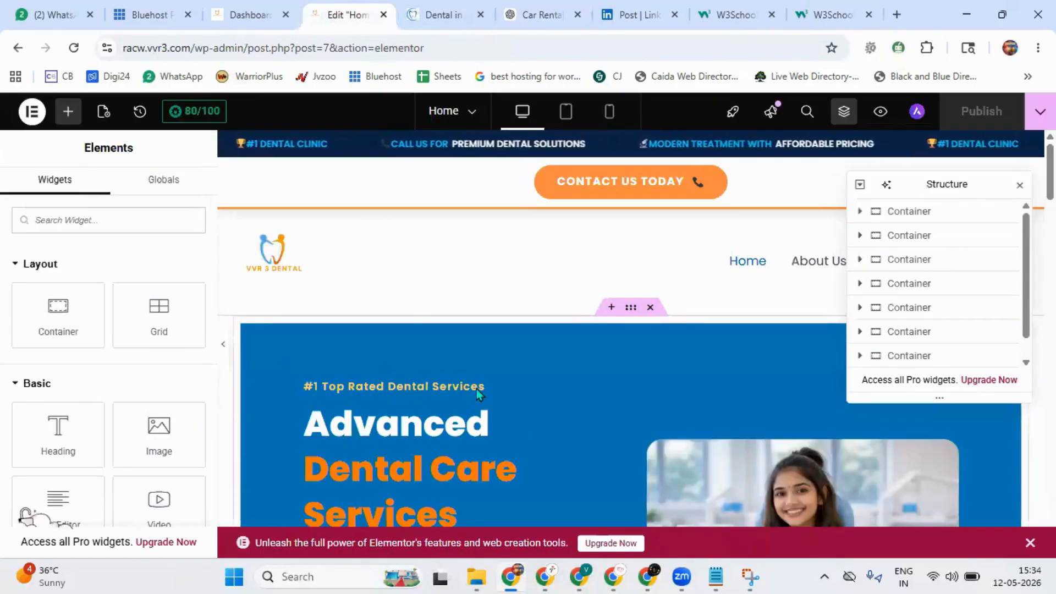
{"action": "left_click", "coordinate": [478, 394]}
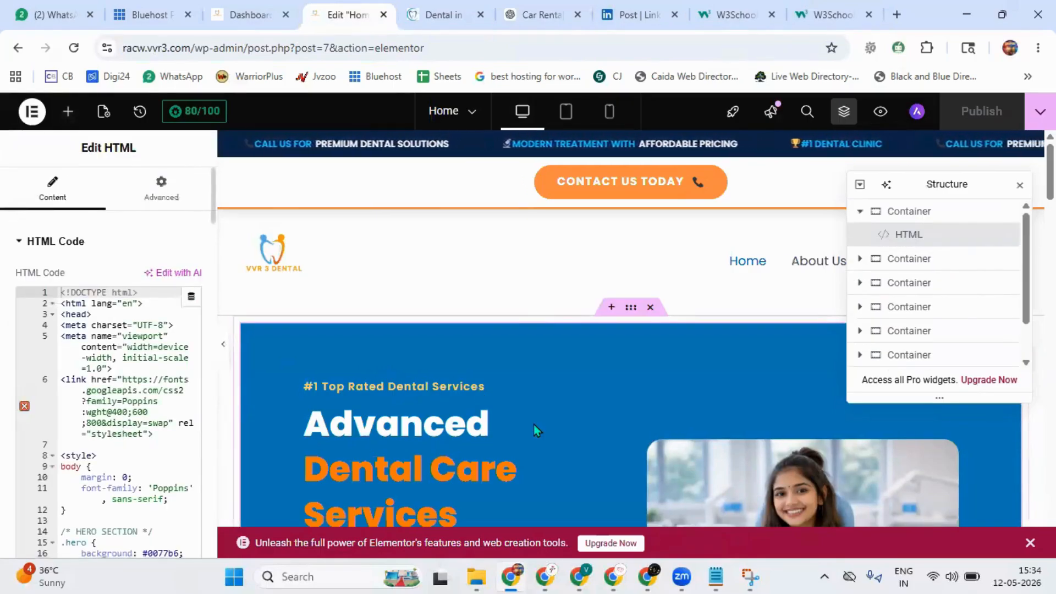
{"action": "scroll", "coordinate": [532, 418], "scroll_direction": "down", "scroll_amount": 4}
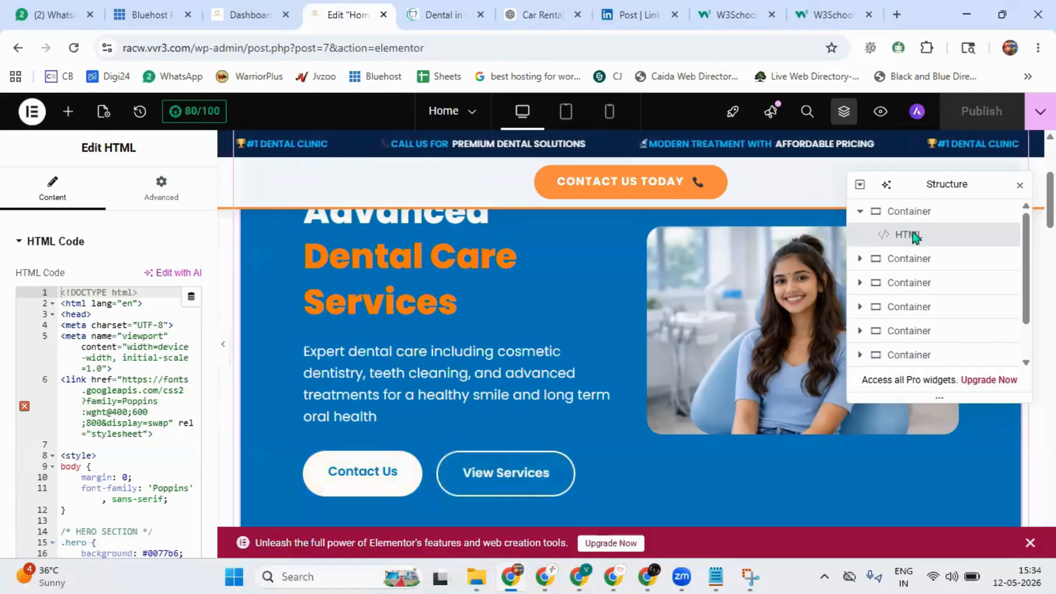
{"action": "left_click", "coordinate": [1020, 186]}
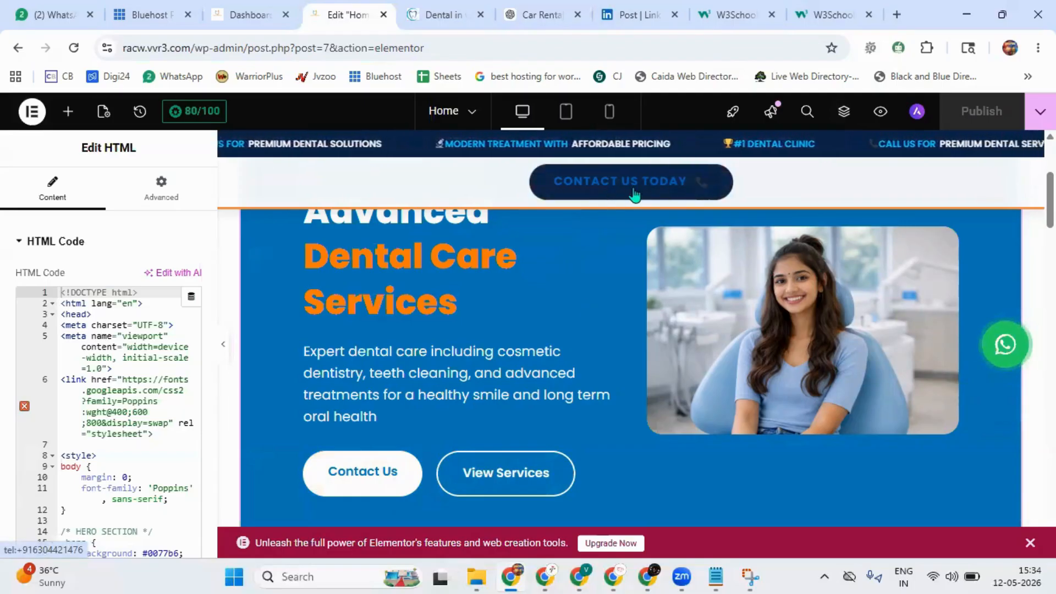
Look through the dental home page's sections down to the footer, opening the HTML code of the consultation bar and the testimonials.
{"action": "scroll", "coordinate": [627, 278], "scroll_direction": "down", "scroll_amount": 10}
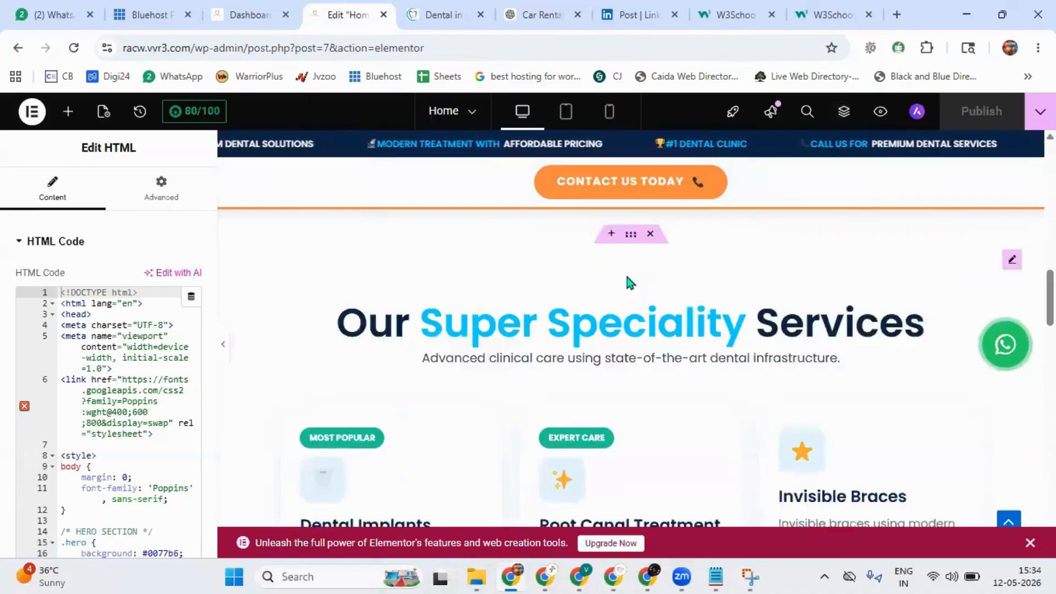
{"action": "scroll", "coordinate": [627, 278], "scroll_direction": "down", "scroll_amount": 5}
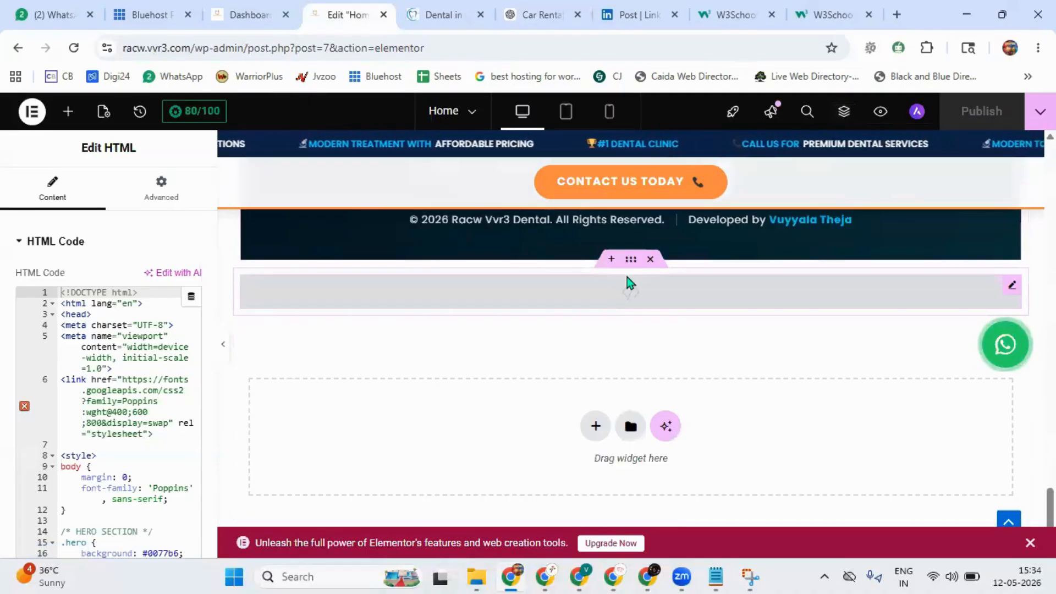
{"action": "scroll", "coordinate": [624, 321], "scroll_direction": "up", "scroll_amount": 15}
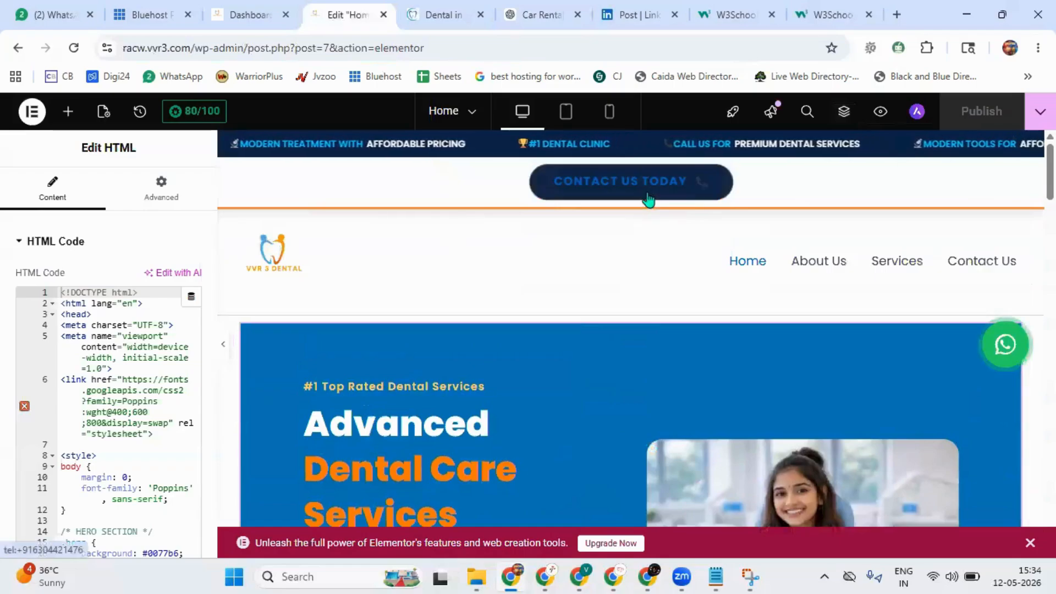
{"action": "scroll", "coordinate": [645, 351], "scroll_direction": "down", "scroll_amount": 8}
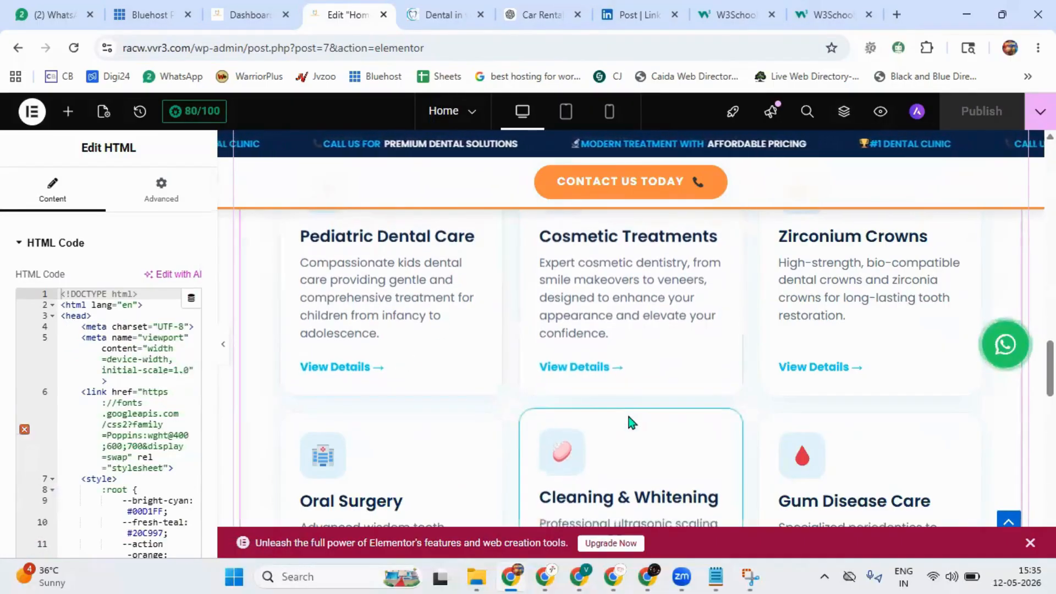
{"action": "scroll", "coordinate": [631, 420], "scroll_direction": "down", "scroll_amount": 5}
{"action": "left_click", "coordinate": [550, 414]}
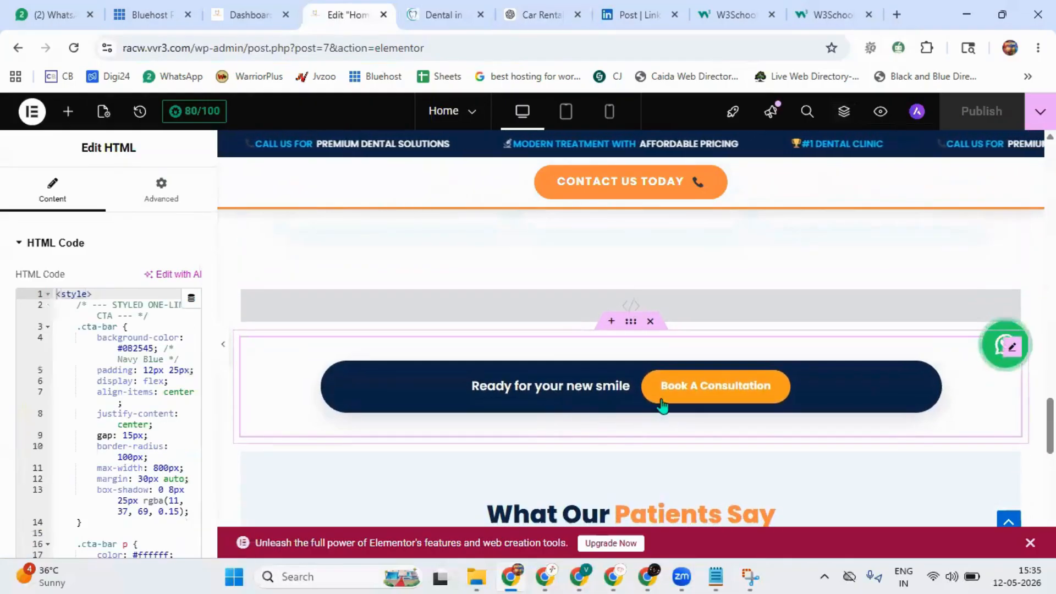
{"action": "scroll", "coordinate": [520, 407], "scroll_direction": "down", "scroll_amount": 4}
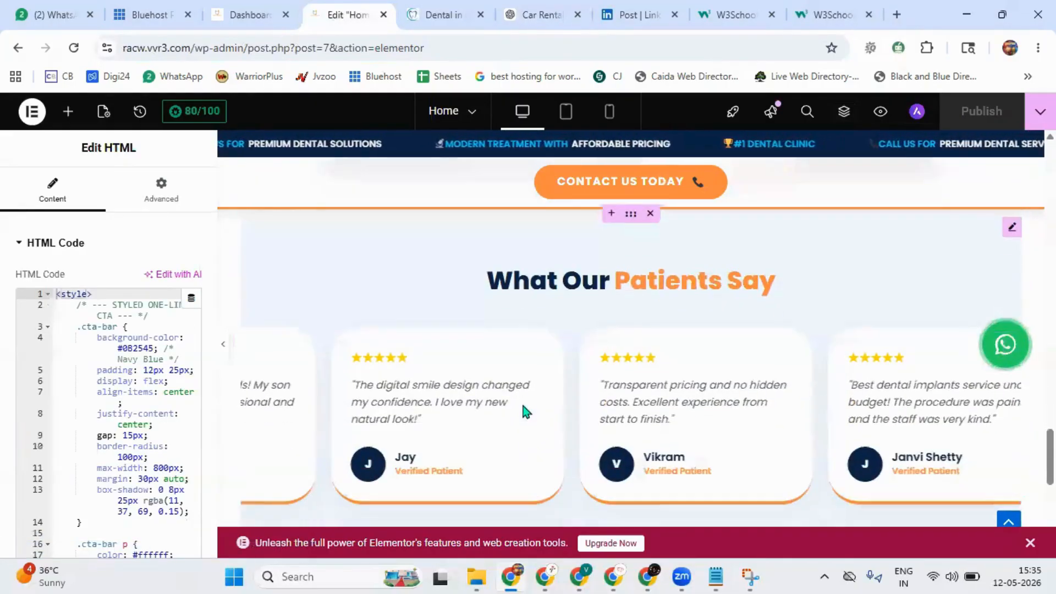
{"action": "left_click", "coordinate": [507, 358]}
{"action": "scroll", "coordinate": [465, 360], "scroll_direction": "down", "scroll_amount": 5}
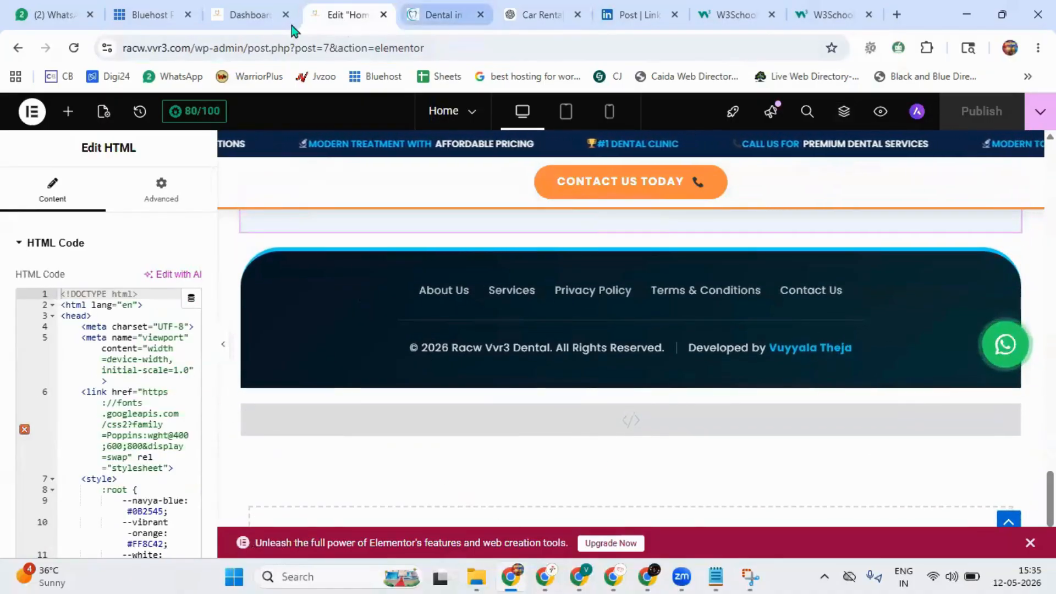
Switch to the WordPress dashboard, list all the site's pages and open one of them for editing.
{"action": "left_click", "coordinate": [247, 24]}
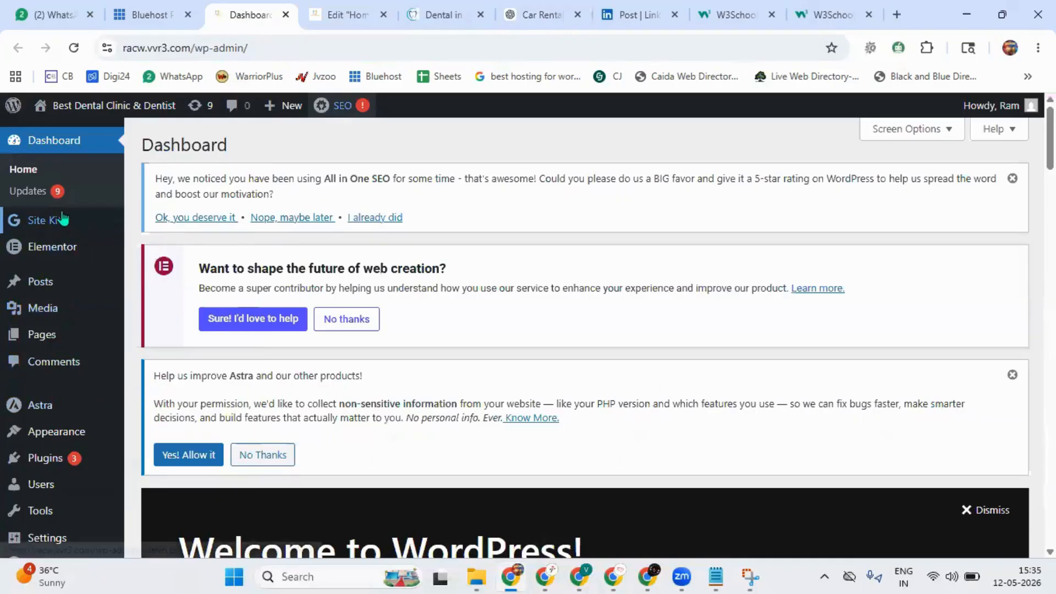
{"action": "mouse_move", "coordinate": [54, 286]}
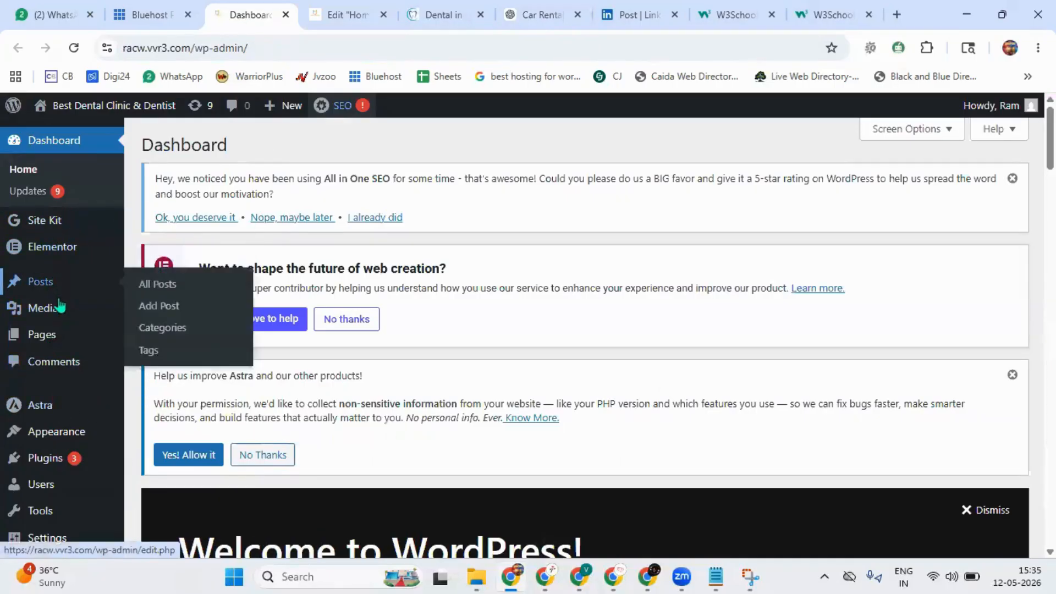
{"action": "mouse_move", "coordinate": [57, 348]}
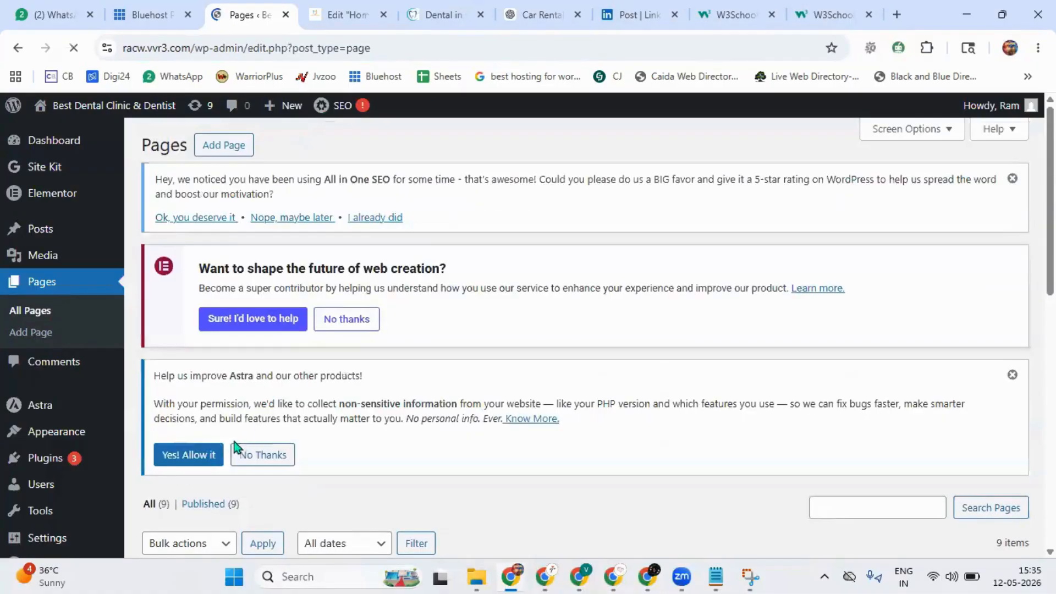
{"action": "scroll", "coordinate": [260, 427], "scroll_direction": "down", "scroll_amount": 10}
{"action": "scroll", "coordinate": [243, 307], "scroll_direction": "up", "scroll_amount": 6}
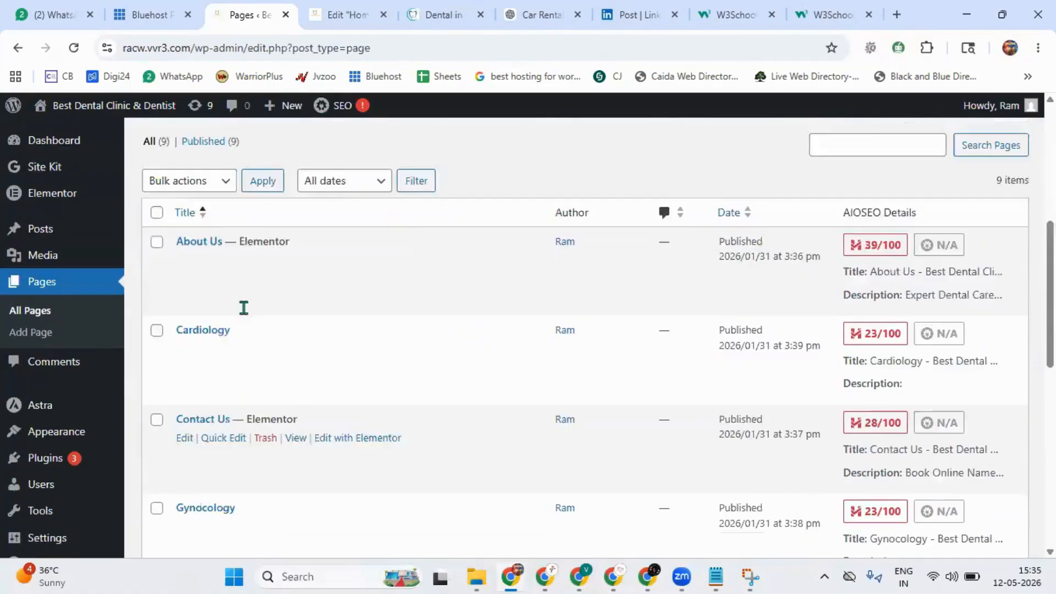
{"action": "scroll", "coordinate": [244, 307], "scroll_direction": "up", "scroll_amount": 2}
{"action": "left_click", "coordinate": [197, 416]}
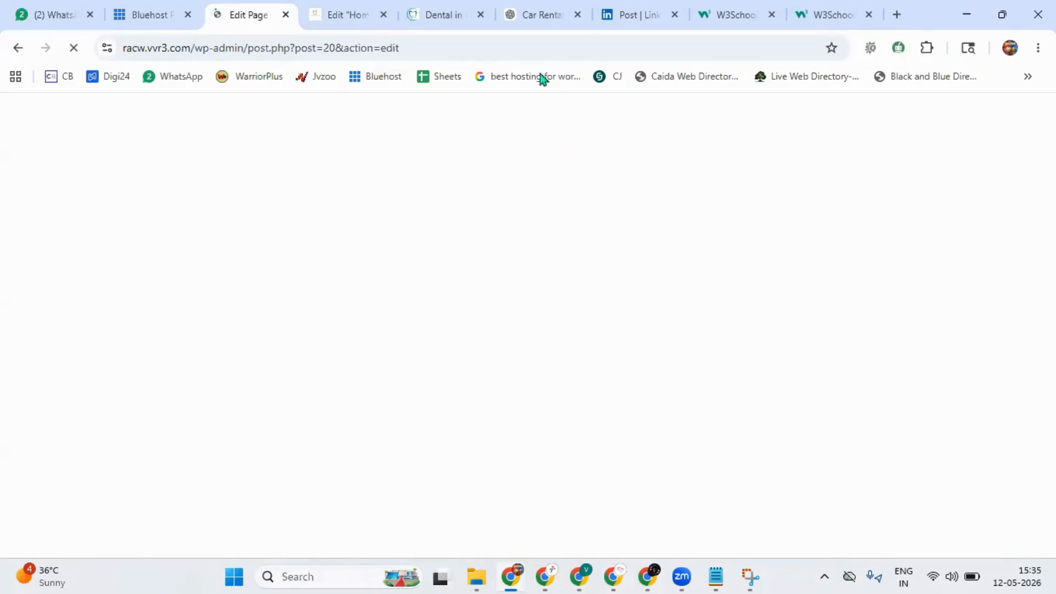
Switch to the ChatGPT car rental chat and review the hero section's HTML from the closing section tag back to its beginning.
{"action": "left_click", "coordinate": [530, 14]}
{"action": "scroll", "coordinate": [617, 275], "scroll_direction": "down", "scroll_amount": 5}
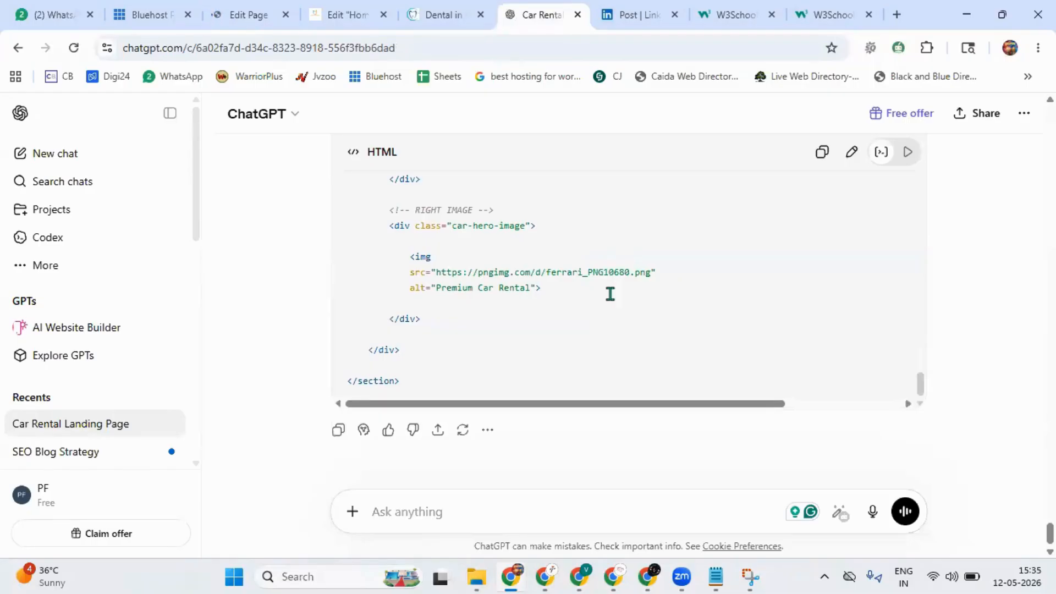
{"action": "scroll", "coordinate": [614, 309], "scroll_direction": "up", "scroll_amount": 5}
{"action": "scroll", "coordinate": [614, 309], "scroll_direction": "up", "scroll_amount": 10}
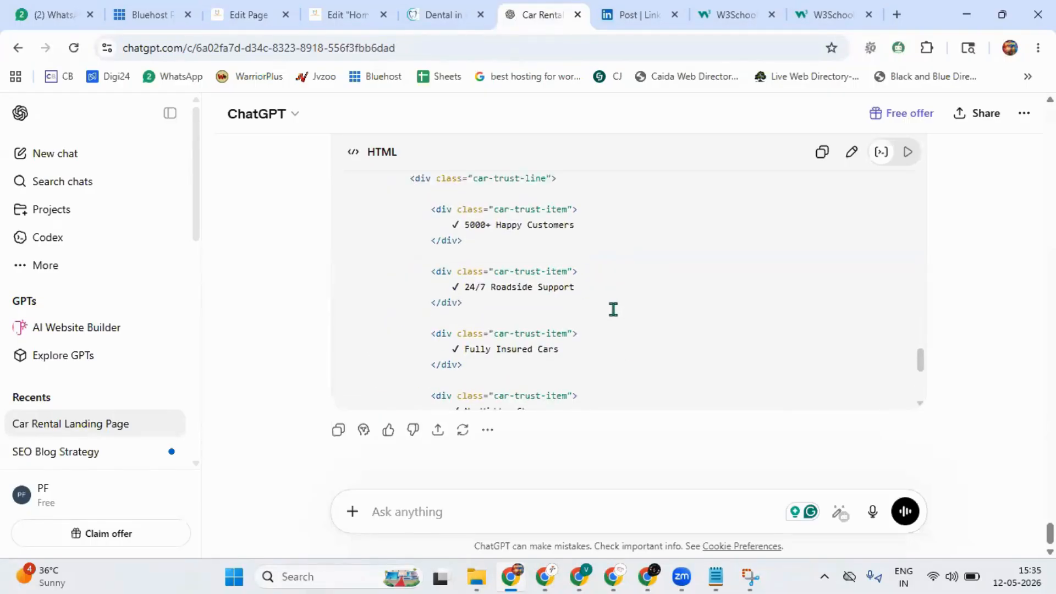
{"action": "scroll", "coordinate": [614, 309], "scroll_direction": "up", "scroll_amount": 10}
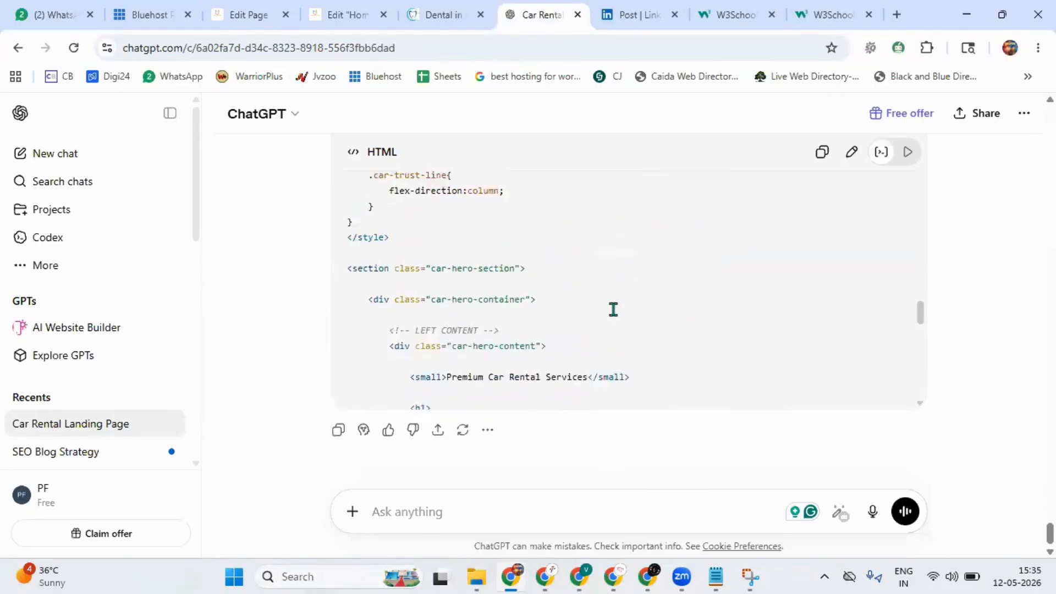
{"action": "scroll", "coordinate": [613, 309], "scroll_direction": "up", "scroll_amount": 10}
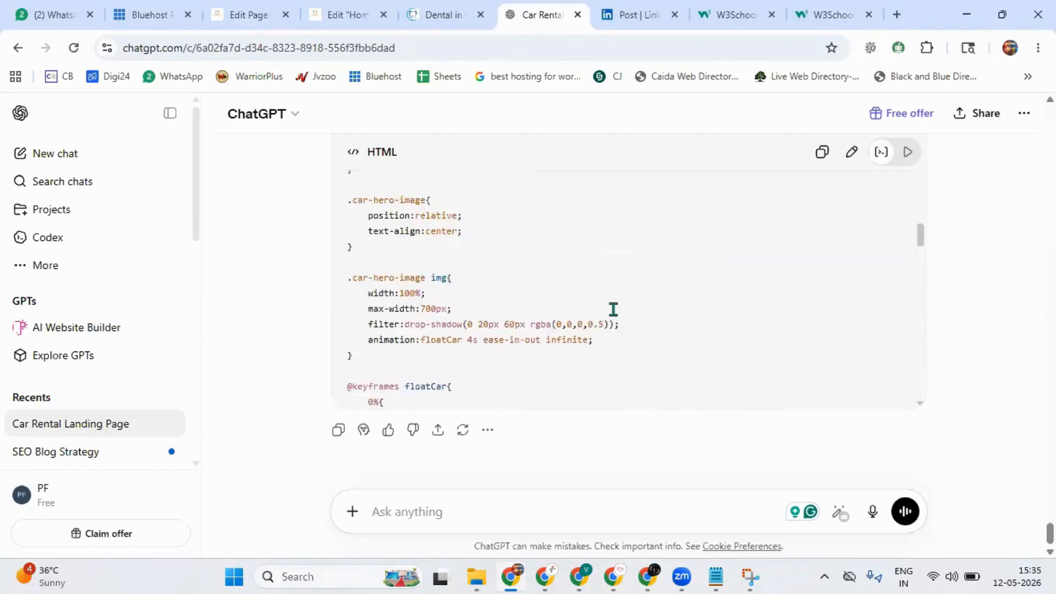
{"action": "scroll", "coordinate": [614, 309], "scroll_direction": "up", "scroll_amount": 10}
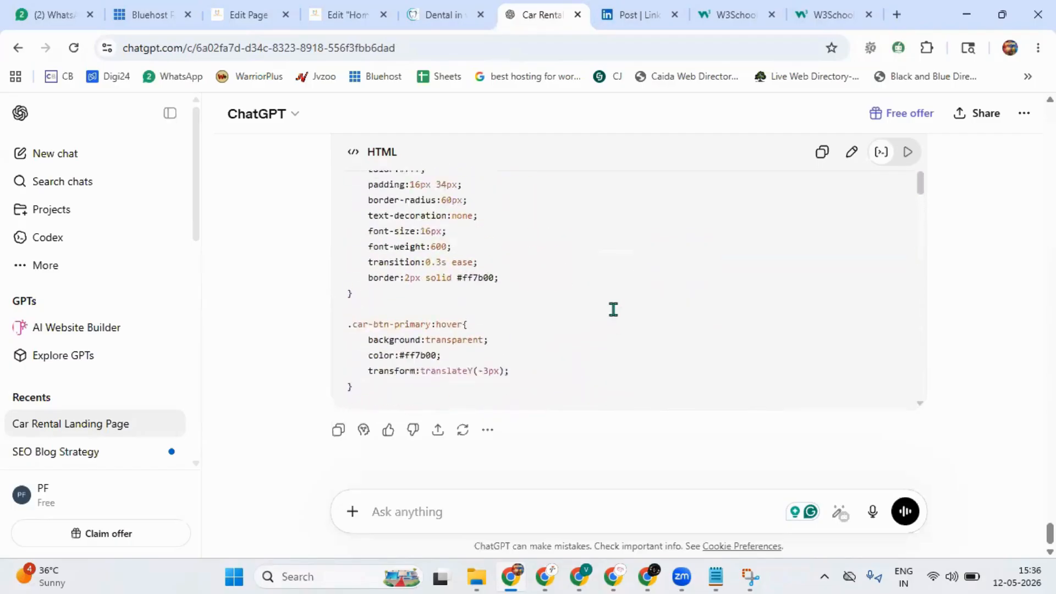
{"action": "scroll", "coordinate": [613, 309], "scroll_direction": "up", "scroll_amount": 15}
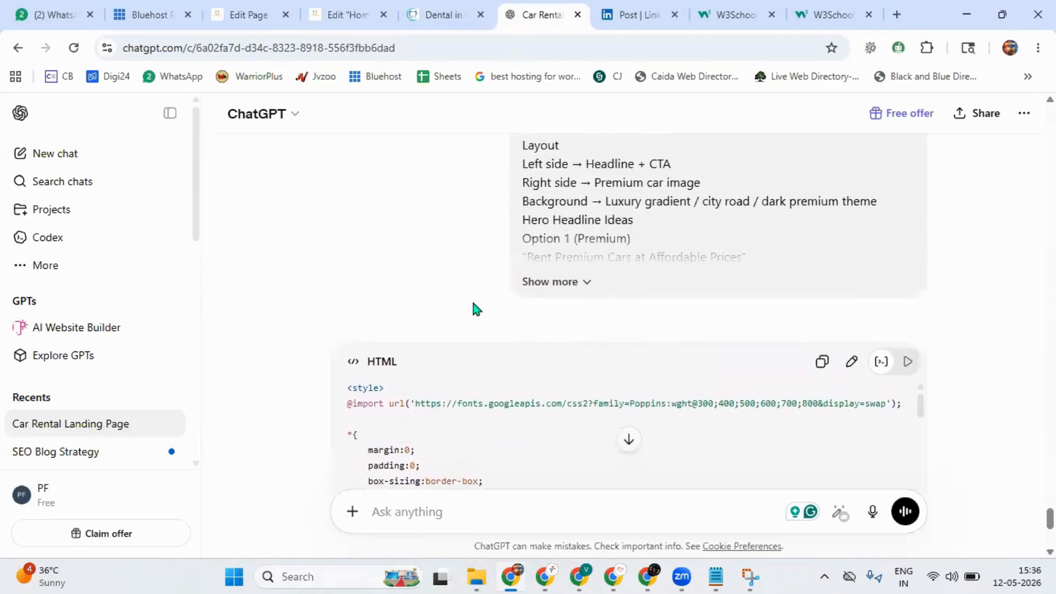
{"action": "scroll", "coordinate": [471, 300], "scroll_direction": "down", "scroll_amount": 3}
Switch to the Cardiology page in WordPress, open it in Elementor and add a single-column Flexbox container.
{"action": "left_click", "coordinate": [230, 22]}
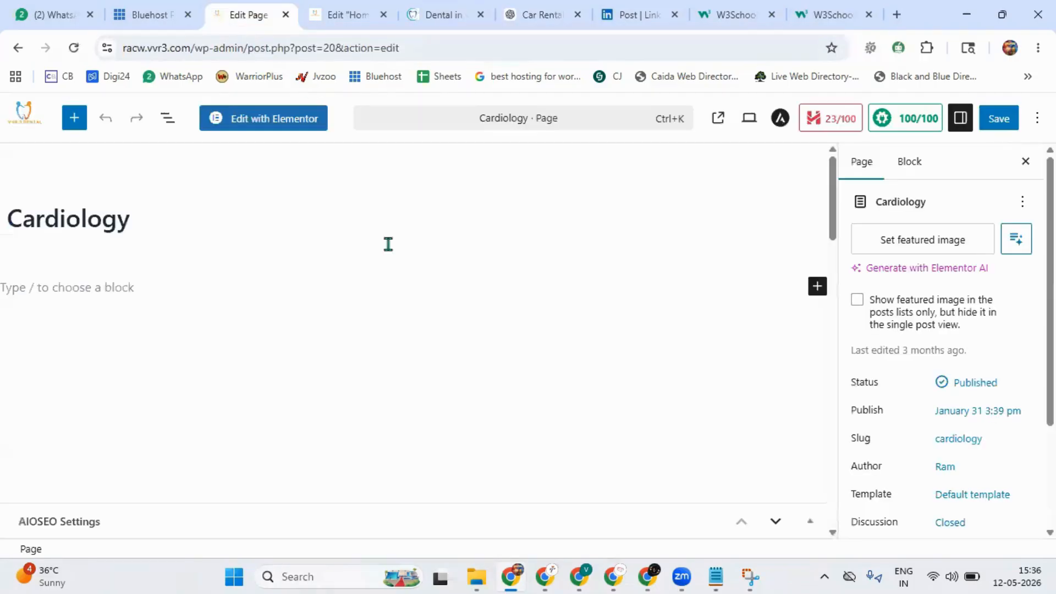
{"action": "left_click", "coordinate": [260, 130]}
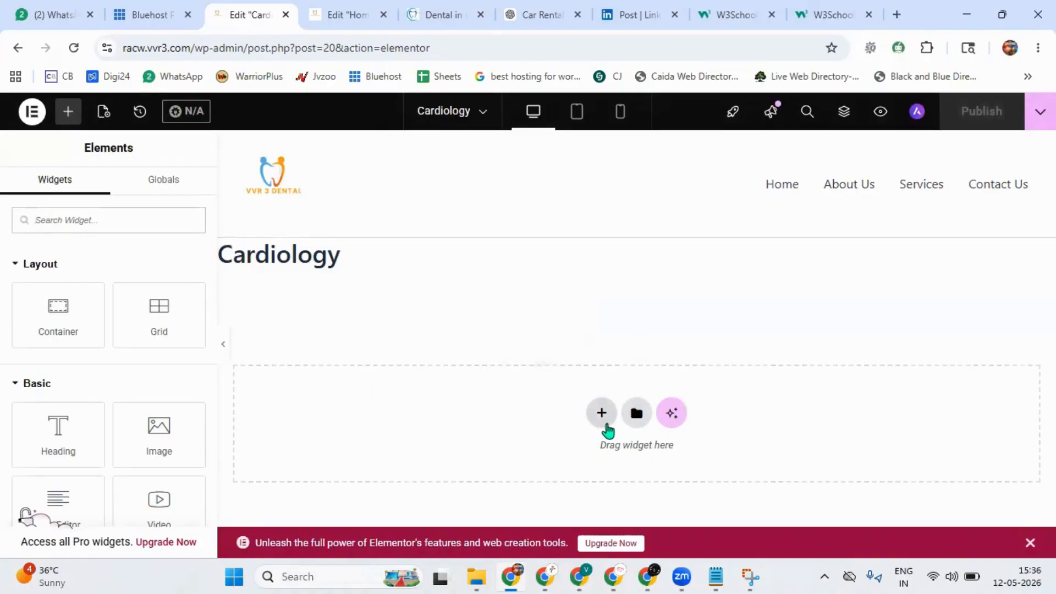
{"action": "left_click", "coordinate": [602, 414]}
{"action": "left_click", "coordinate": [574, 445]}
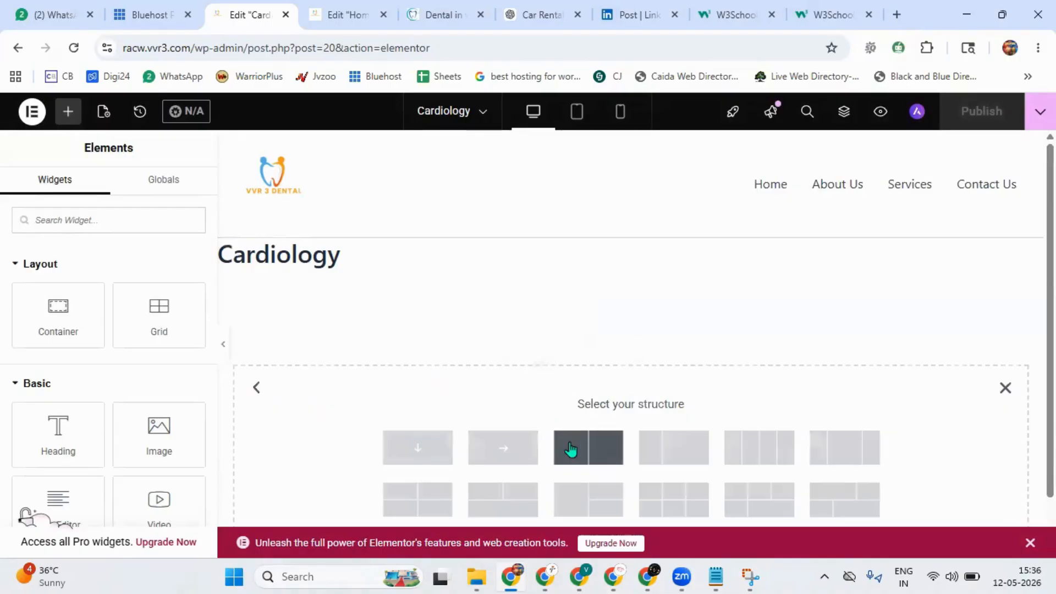
{"action": "left_click", "coordinate": [424, 457]}
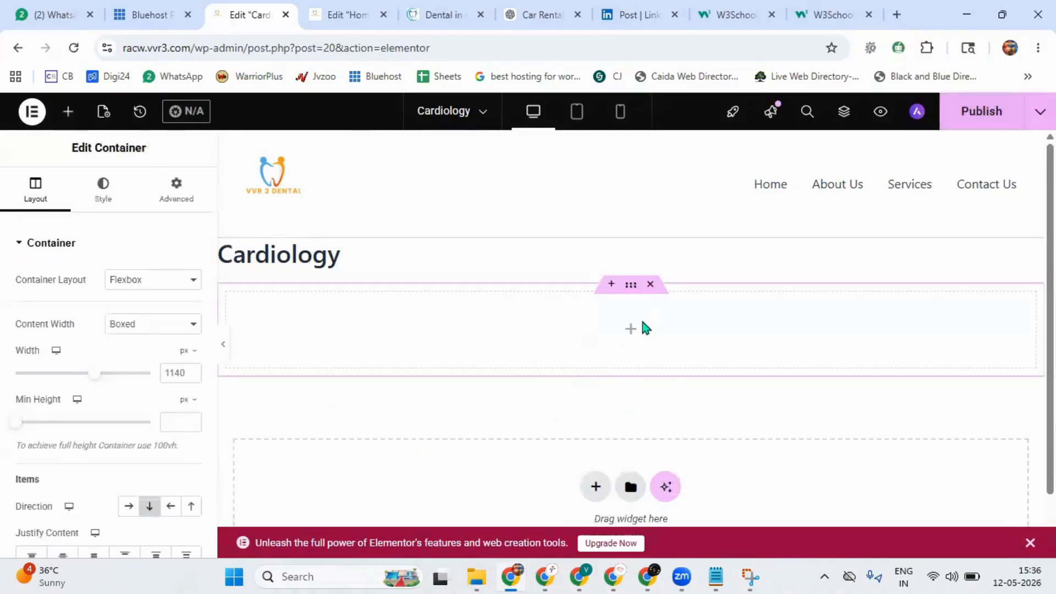
Add an HTML widget to the new container and paste the copied car rental hero section code into it.
{"action": "left_click", "coordinate": [630, 337]}
{"action": "type", "text": "html"}
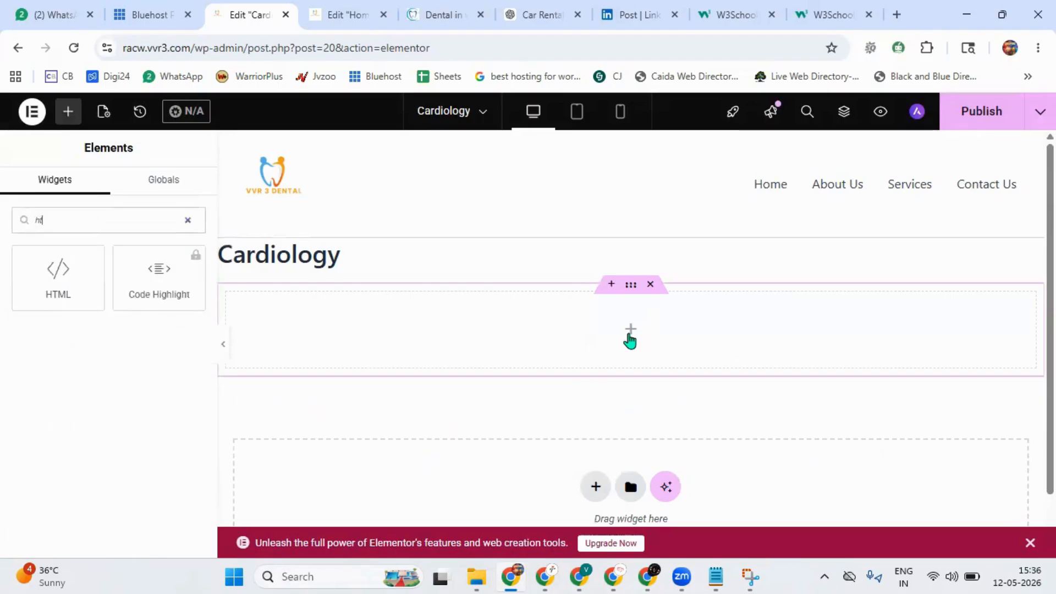
{"action": "left_click", "coordinate": [66, 281]}
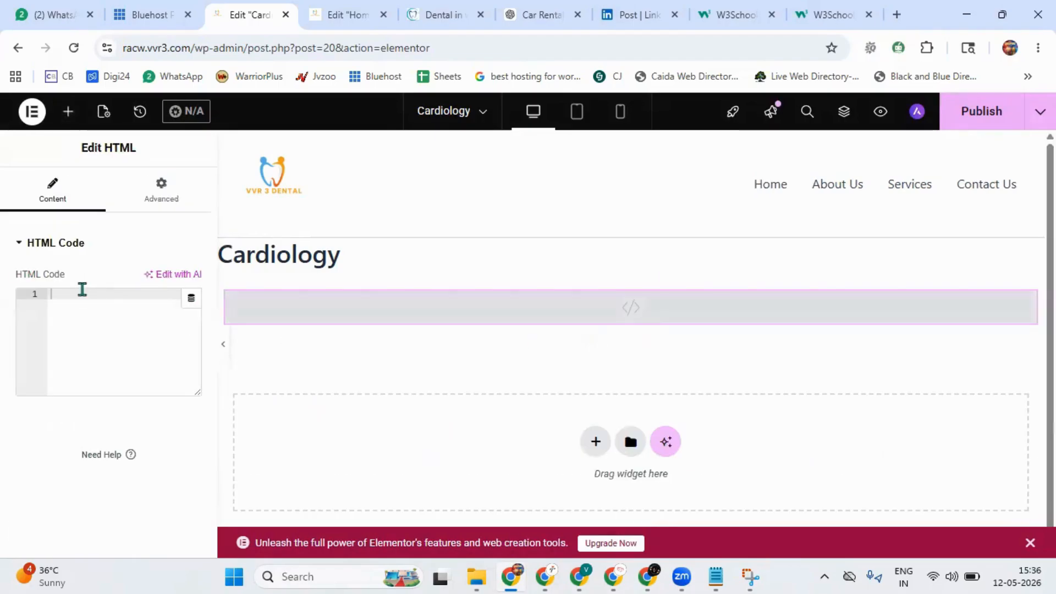
{"action": "key", "text": "ctrl+v"}
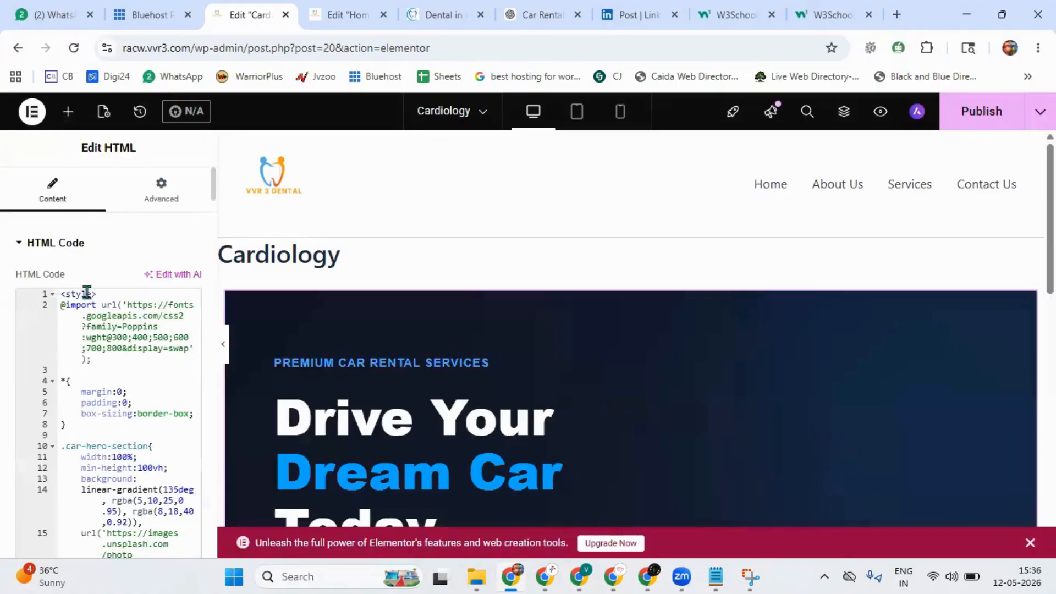
Check the rendered hero section at full width, from the headline to the trust points, and restore the widget's editing panel.
{"action": "left_click", "coordinate": [223, 344]}
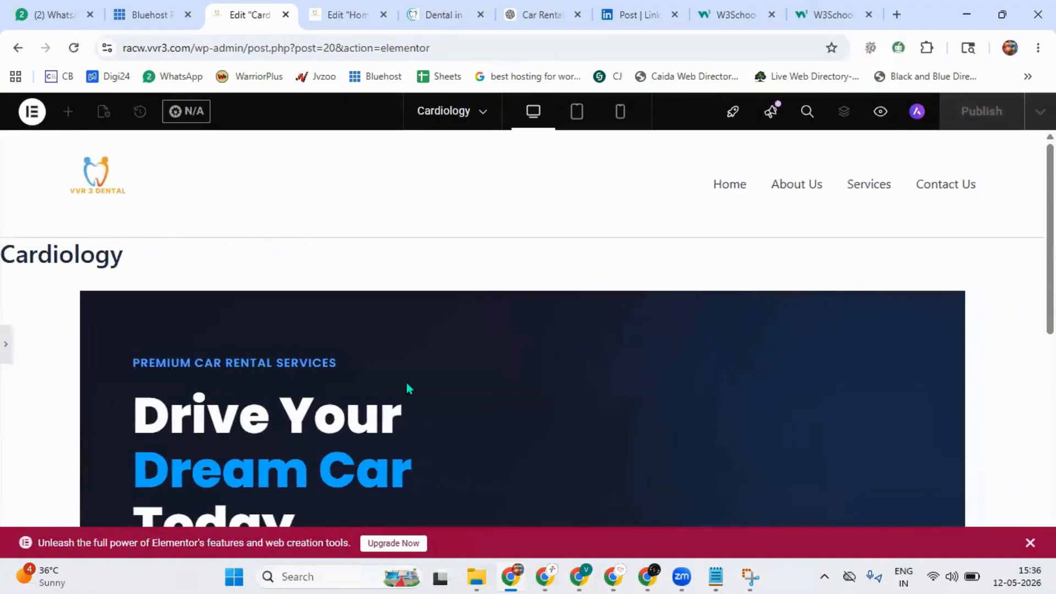
{"action": "scroll", "coordinate": [409, 381], "scroll_direction": "down", "scroll_amount": 2}
{"action": "scroll", "coordinate": [797, 377], "scroll_direction": "down", "scroll_amount": 4}
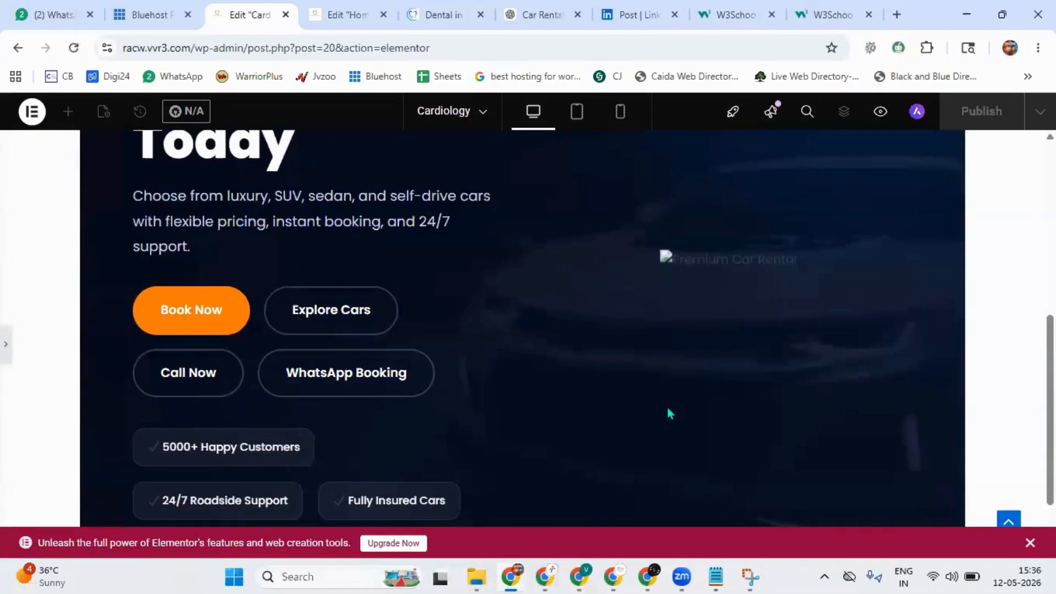
{"action": "scroll", "coordinate": [697, 419], "scroll_direction": "down", "scroll_amount": 1}
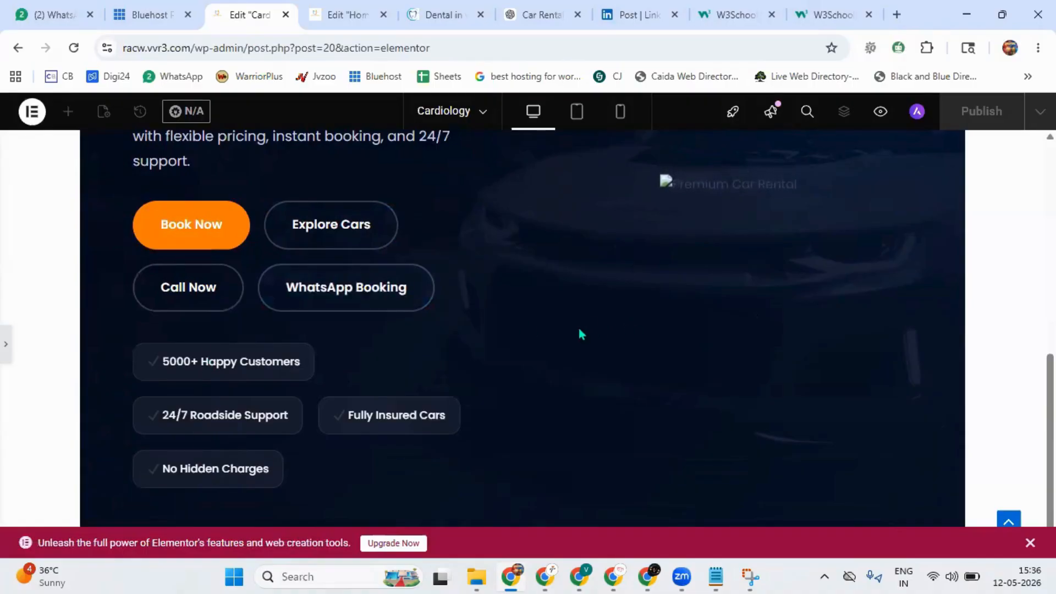
{"action": "scroll", "coordinate": [582, 335], "scroll_direction": "up", "scroll_amount": 7}
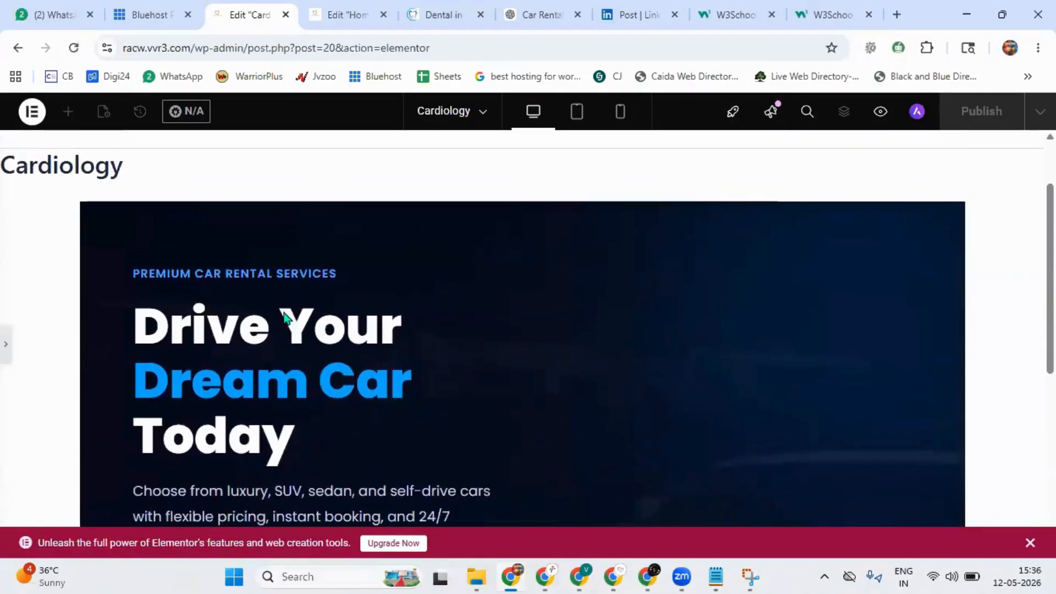
{"action": "scroll", "coordinate": [283, 324], "scroll_direction": "down", "scroll_amount": 6}
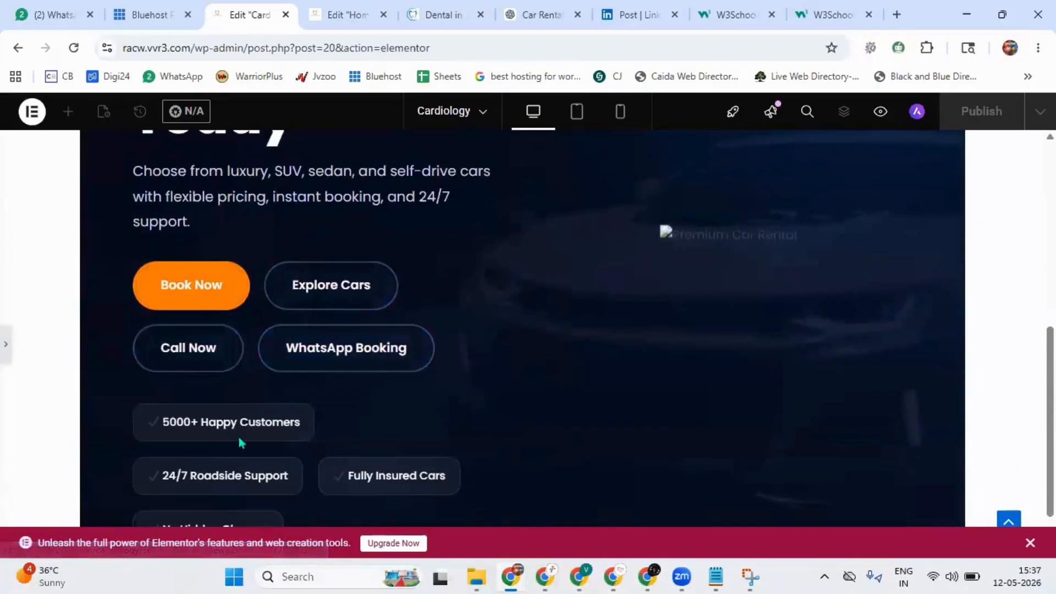
{"action": "scroll", "coordinate": [384, 450], "scroll_direction": "down", "scroll_amount": 1}
{"action": "left_click", "coordinate": [8, 345]}
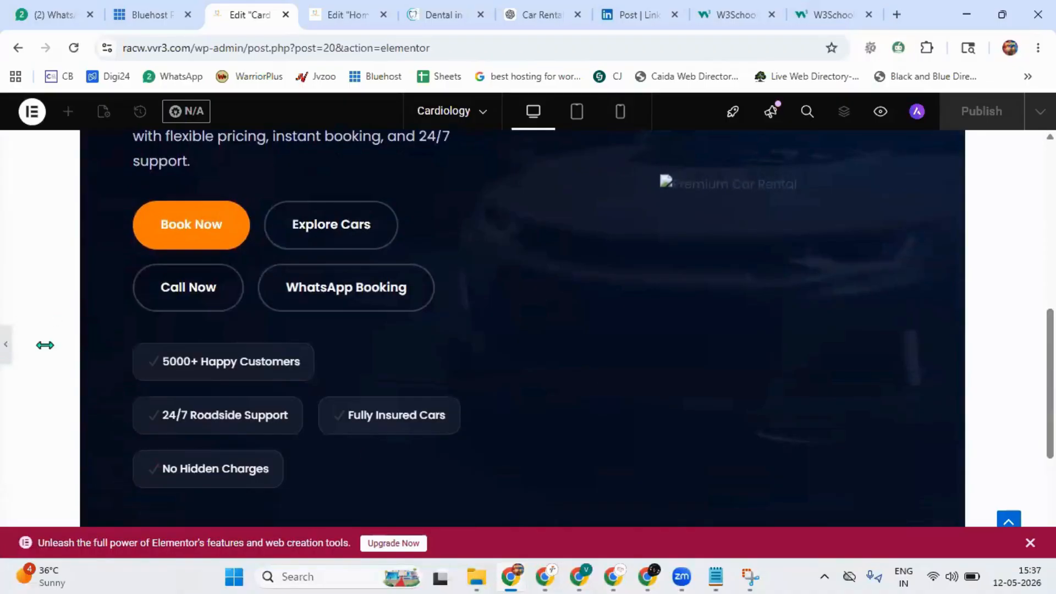
Switch to the ChatGPT chat, find the landing page structure's QUICK BOOKING FORM section and copy its text through the field list.
{"action": "left_click", "coordinate": [519, 16]}
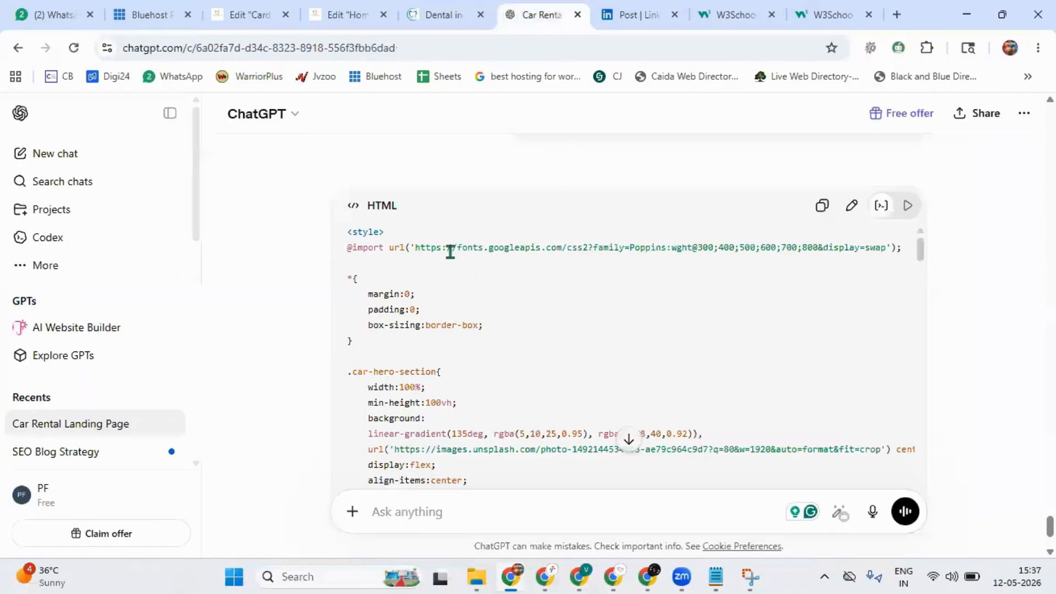
{"action": "scroll", "coordinate": [335, 331], "scroll_direction": "up", "scroll_amount": 20}
{"action": "scroll", "coordinate": [336, 329], "scroll_direction": "up", "scroll_amount": 15}
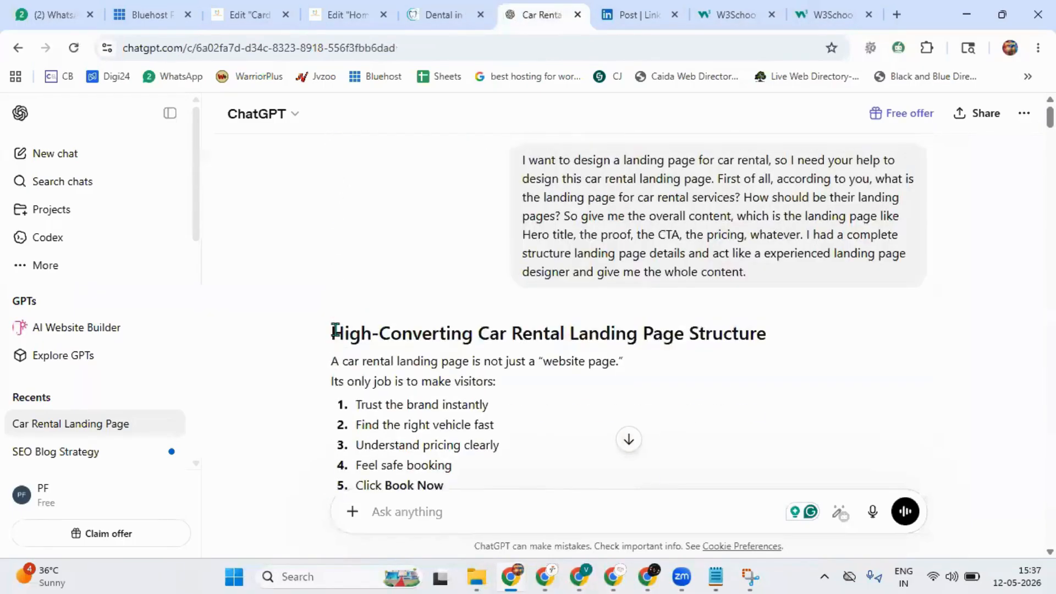
{"action": "scroll", "coordinate": [335, 329], "scroll_direction": "down", "scroll_amount": 12}
{"action": "scroll", "coordinate": [335, 329], "scroll_direction": "down", "scroll_amount": 10}
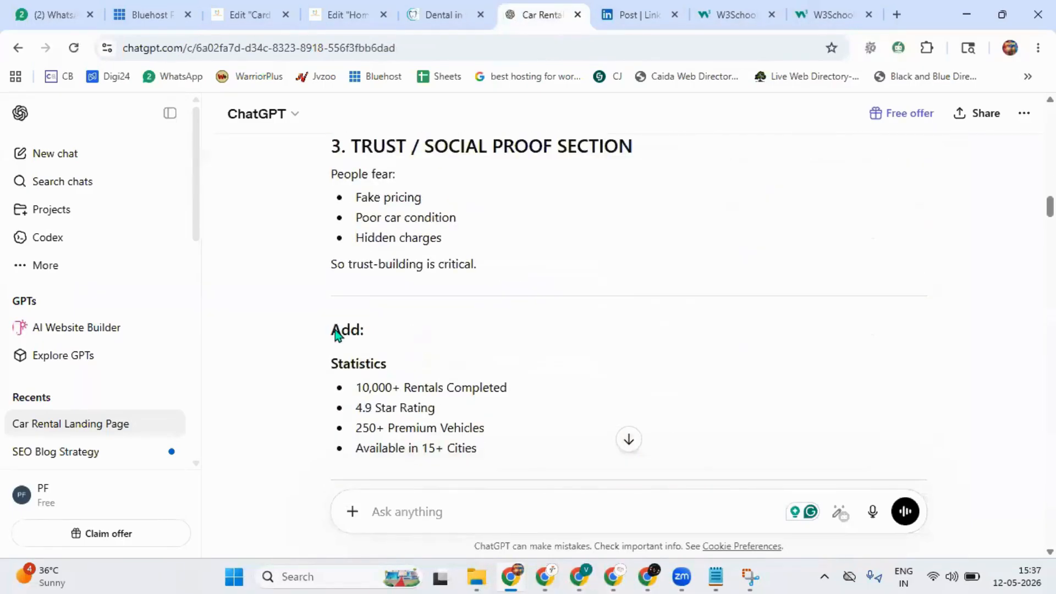
{"action": "scroll", "coordinate": [332, 332], "scroll_direction": "up", "scroll_amount": 6}
{"action": "scroll", "coordinate": [348, 338], "scroll_direction": "down", "scroll_amount": 1}
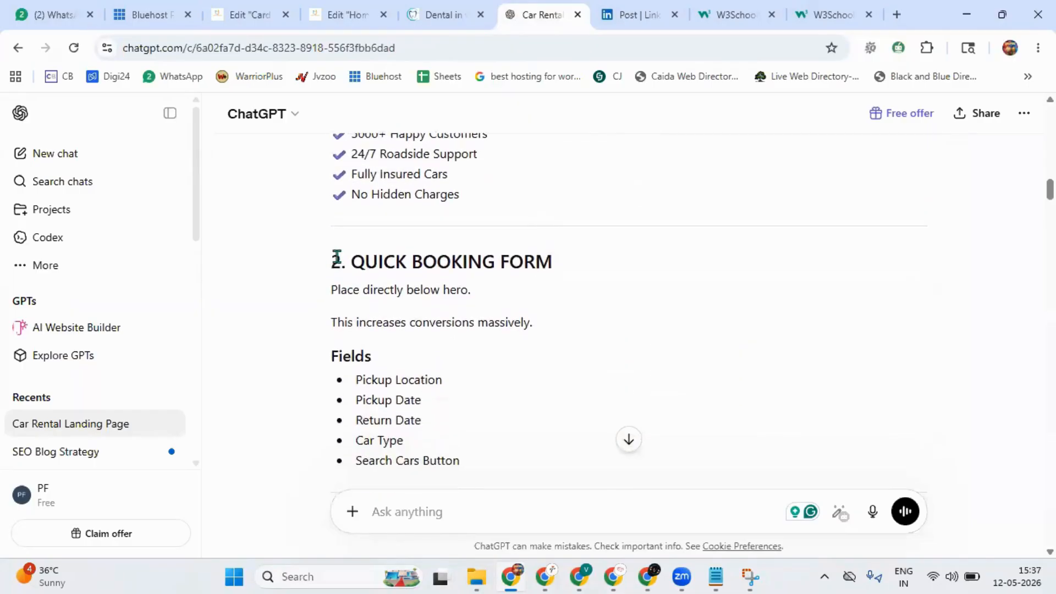
{"action": "left_click_drag", "start_coordinate": [340, 268], "coordinate": [477, 282]}
{"action": "scroll", "coordinate": [424, 316], "scroll_direction": "down", "scroll_amount": 3}
{"action": "right_click", "coordinate": [392, 236]}
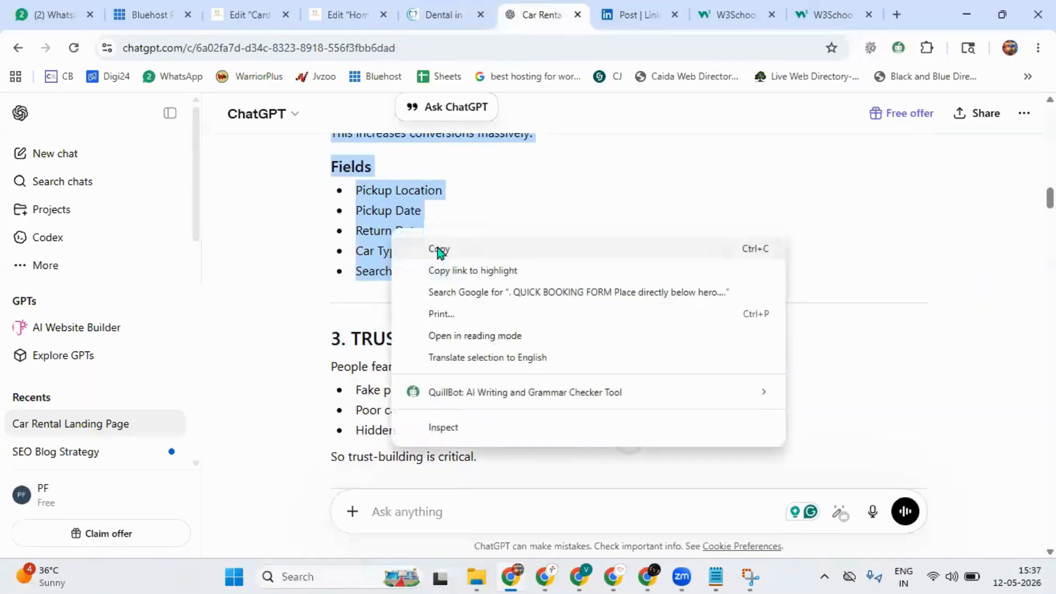
{"action": "left_click", "coordinate": [439, 249]}
Send ChatGPT a prompt reading "html" followed by the copied quick booking form text in quotation marks.
{"action": "left_click", "coordinate": [482, 514]}
{"action": "type", "text": "htm"}
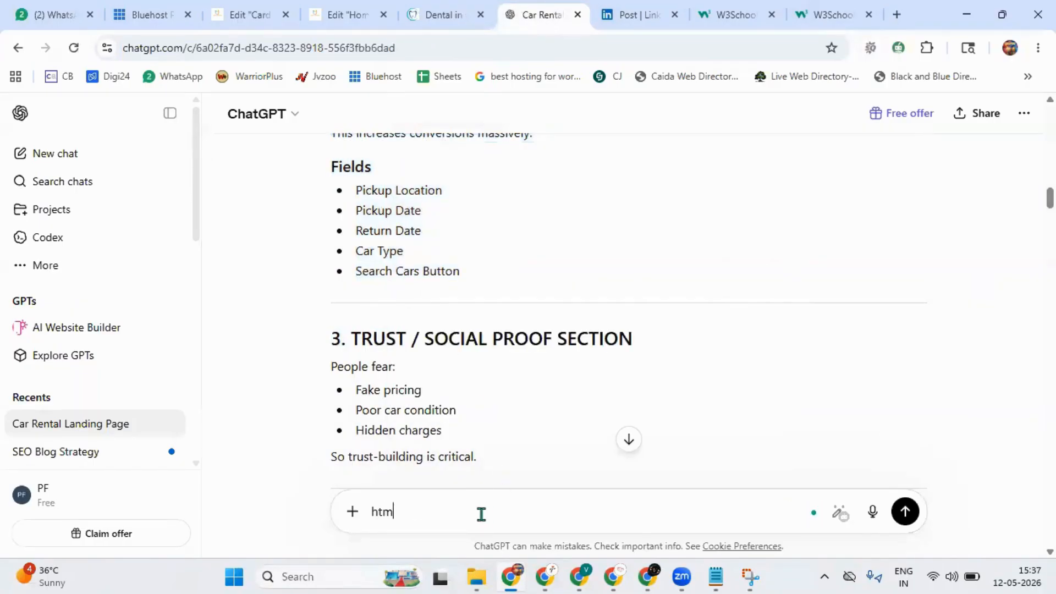
{"action": "type", "text": "l \""}
{"action": "key", "text": "ctrl+v"}
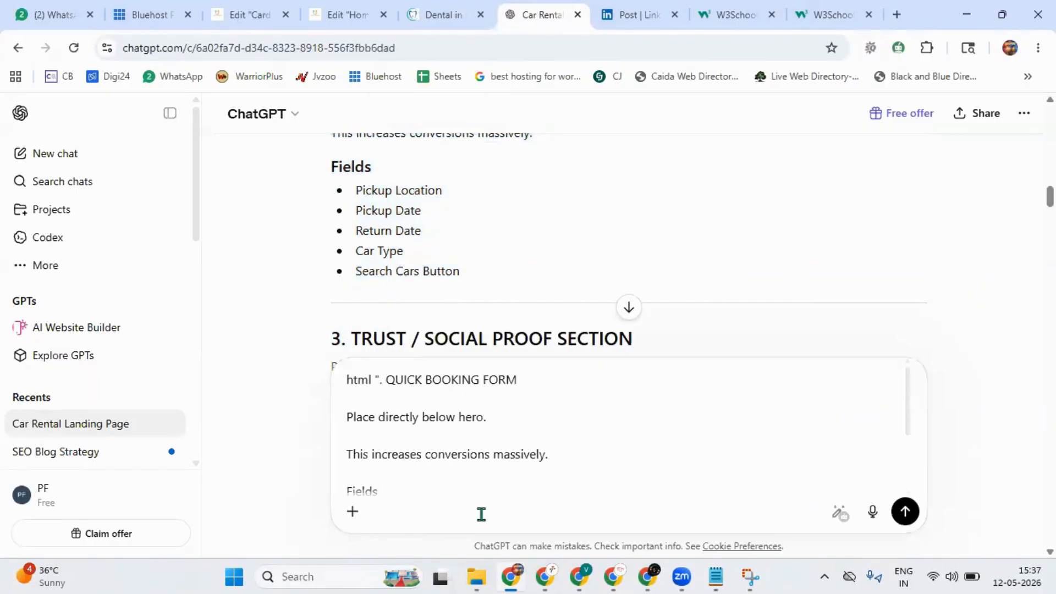
{"action": "type", "text": "\""}
{"action": "key", "text": "Return"}
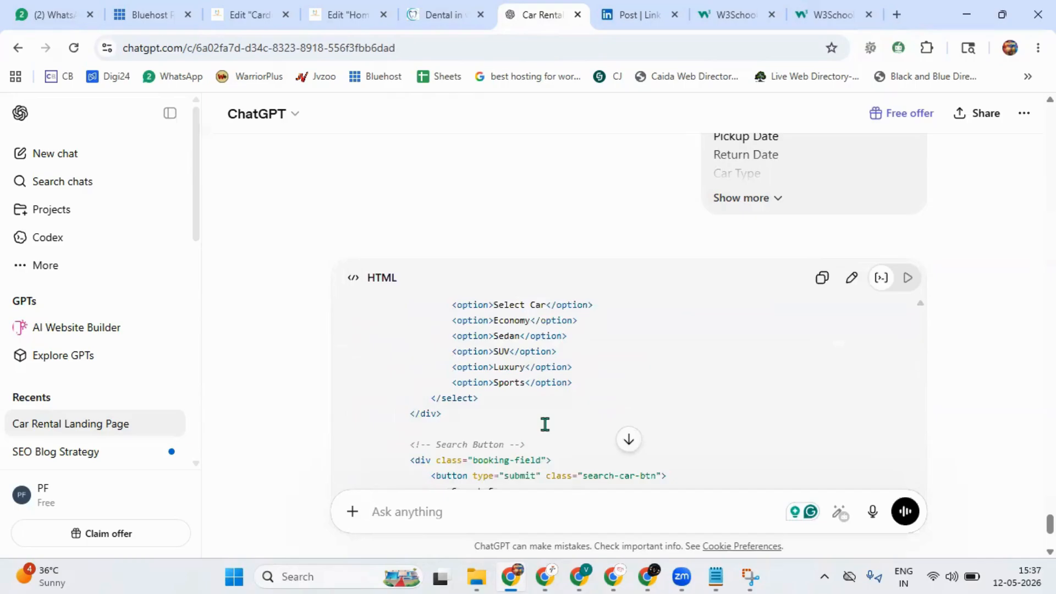
Copy the generated booking form HTML and switch to the Cardiology page in Elementor.
{"action": "scroll", "coordinate": [545, 424], "scroll_direction": "down", "scroll_amount": 4}
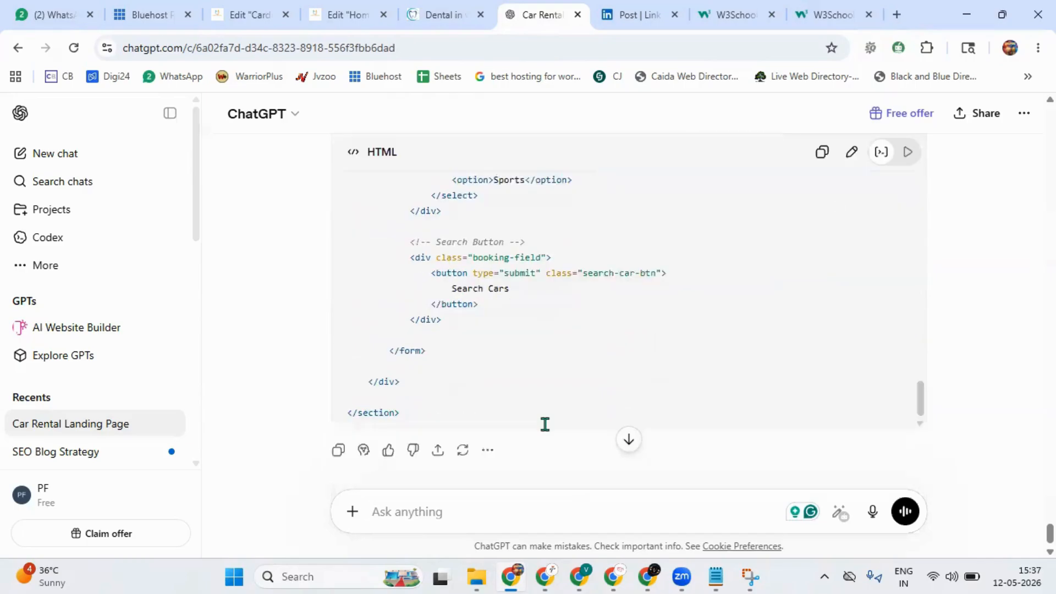
{"action": "left_click", "coordinate": [822, 152]}
{"action": "left_click", "coordinate": [250, 17]}
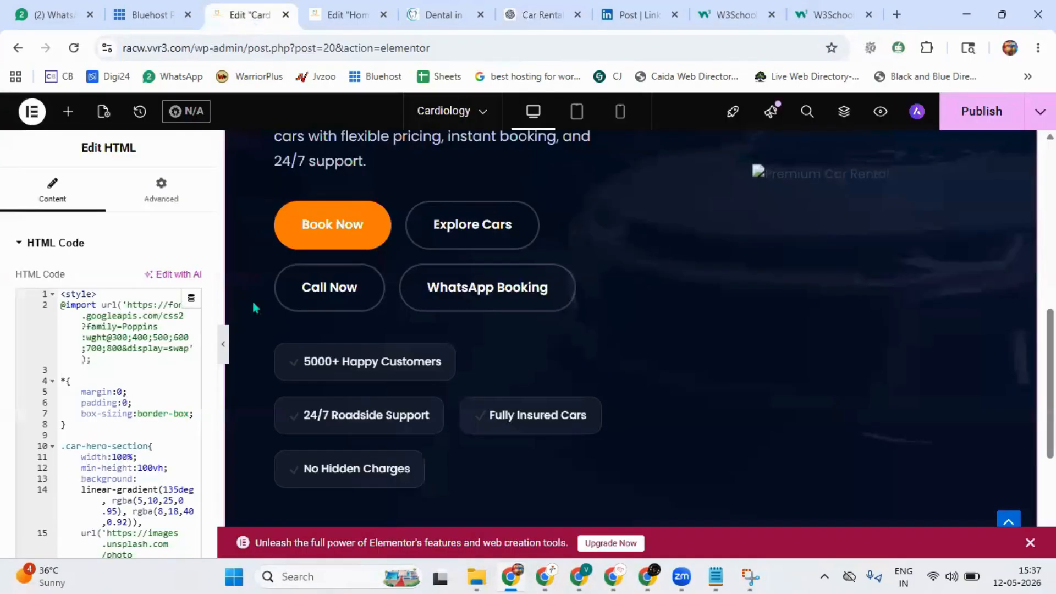
Add another single-column Flexbox container below the hero section.
{"action": "scroll", "coordinate": [550, 473], "scroll_direction": "down", "scroll_amount": 4}
{"action": "left_click", "coordinate": [595, 429]}
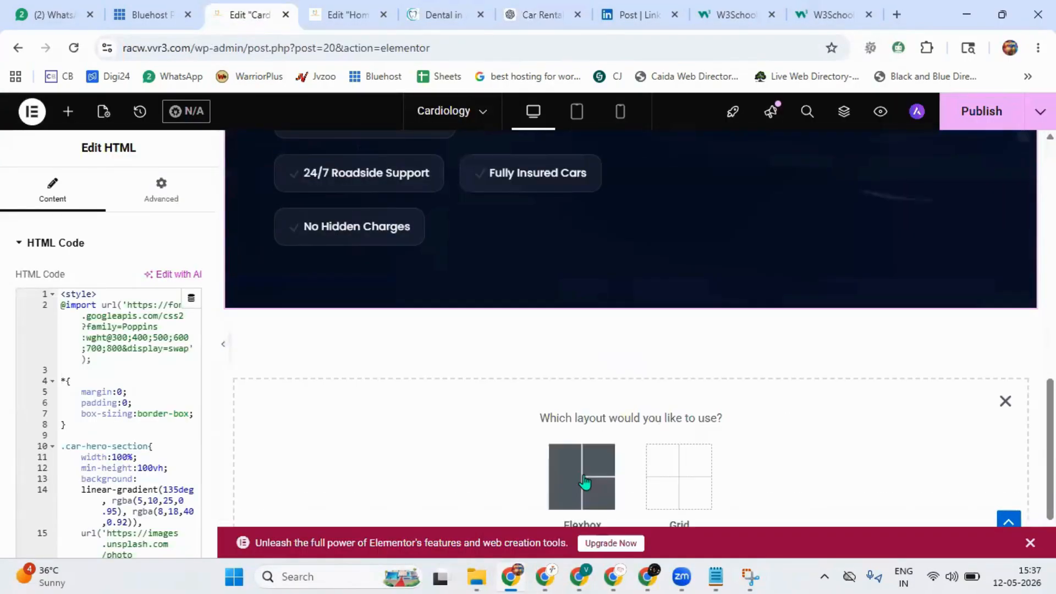
{"action": "left_click", "coordinate": [585, 482]}
{"action": "left_click", "coordinate": [427, 480]}
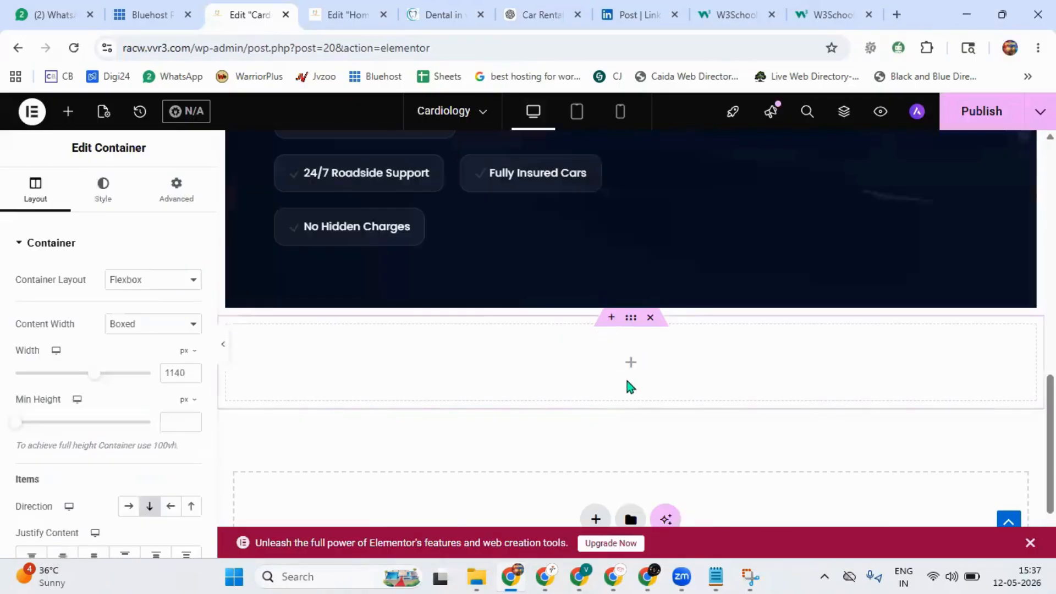
Add an HTML widget to the container below the hero, paste the booking form code and check the rendered form.
{"action": "left_click", "coordinate": [631, 373]}
{"action": "type", "text": "htm"}
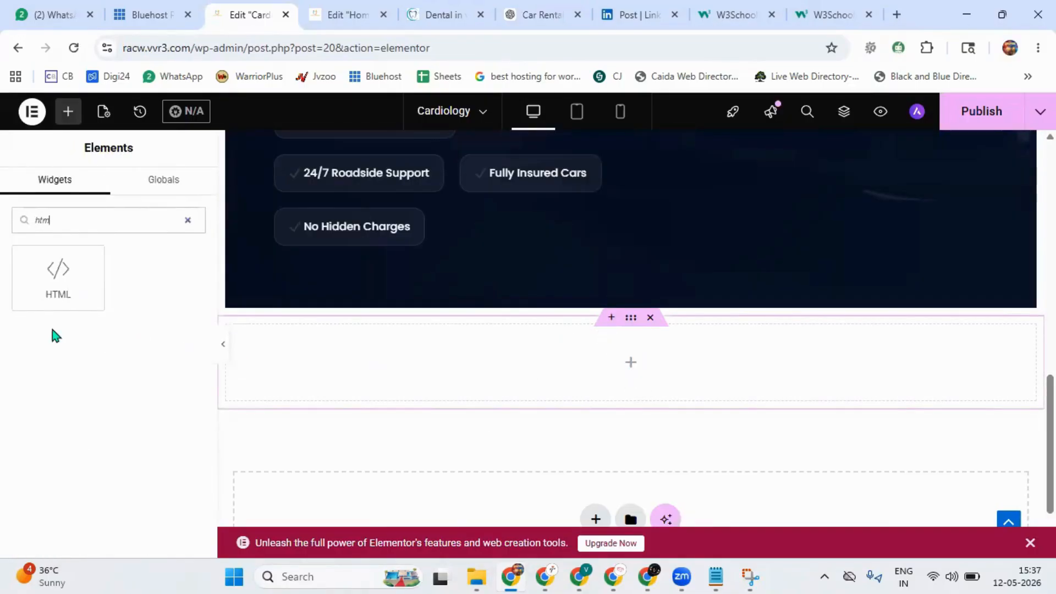
{"action": "left_click", "coordinate": [58, 275]}
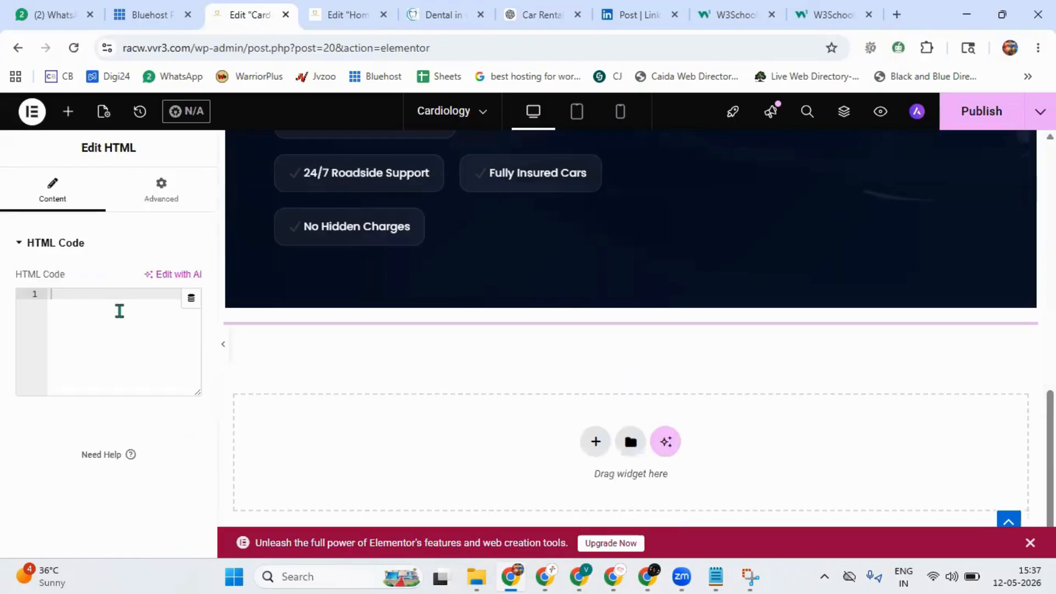
{"action": "left_click", "coordinate": [104, 297]}
{"action": "key", "text": "ctrl+v"}
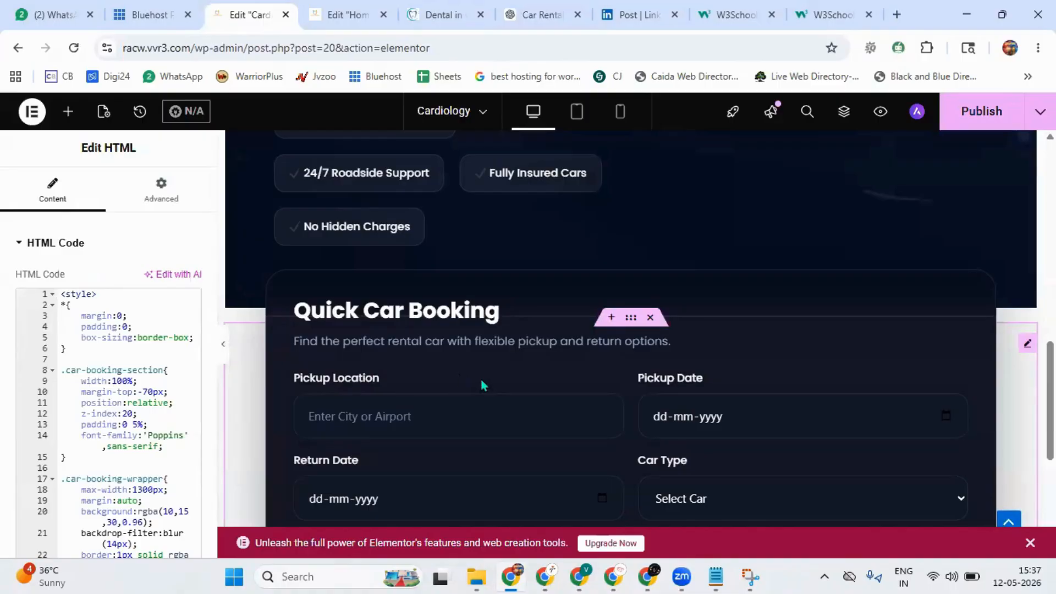
{"action": "scroll", "coordinate": [483, 378], "scroll_direction": "down", "scroll_amount": 3}
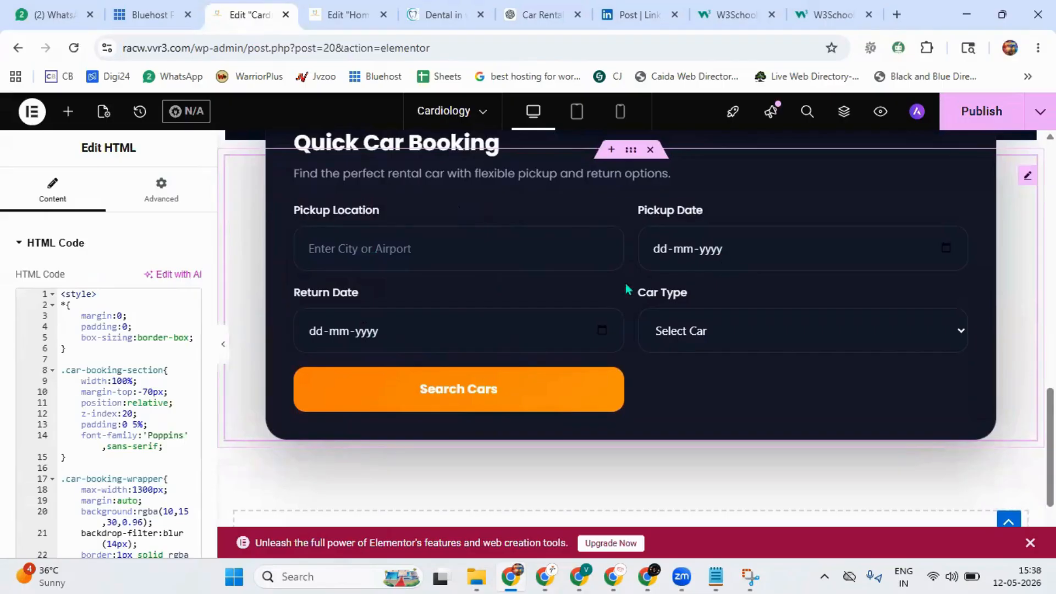
Check the options offered by the booking form's Car Type list.
{"action": "left_click", "coordinate": [691, 335]}
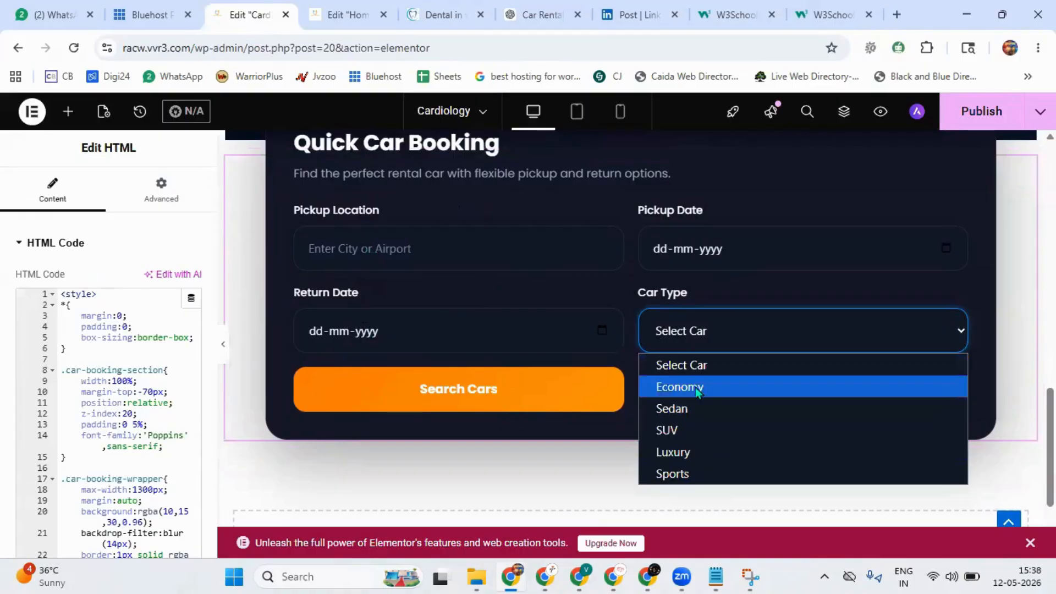
{"action": "left_click", "coordinate": [533, 464]}
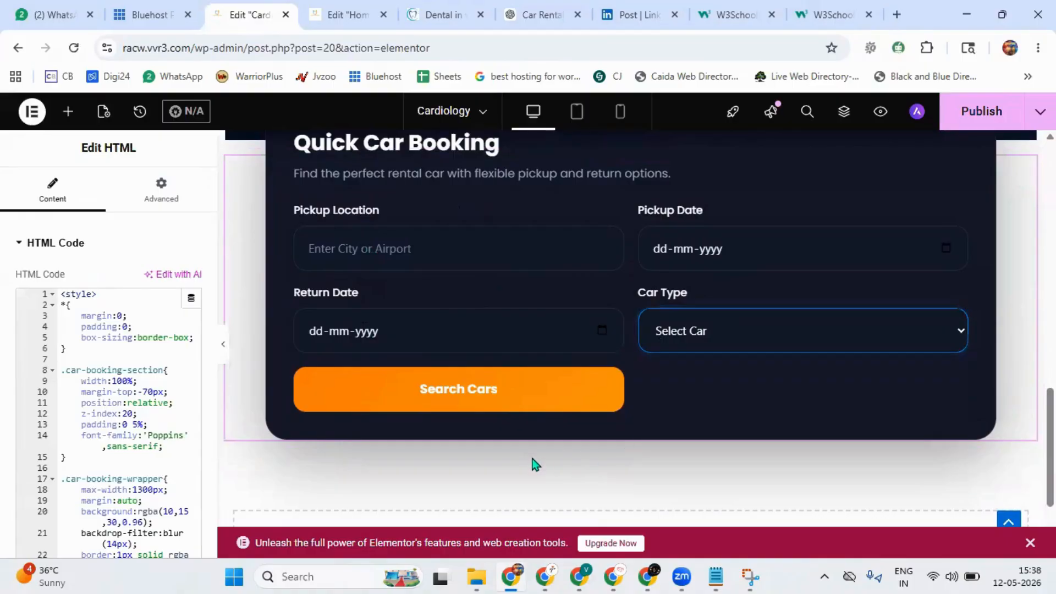
Switch to ChatGPT and copy the "TRUST / SOCIAL PROOF SECTION" text of the landing page plan, through the example review.
{"action": "left_click", "coordinate": [520, 22]}
{"action": "scroll", "coordinate": [325, 396], "scroll_direction": "up", "scroll_amount": 20}
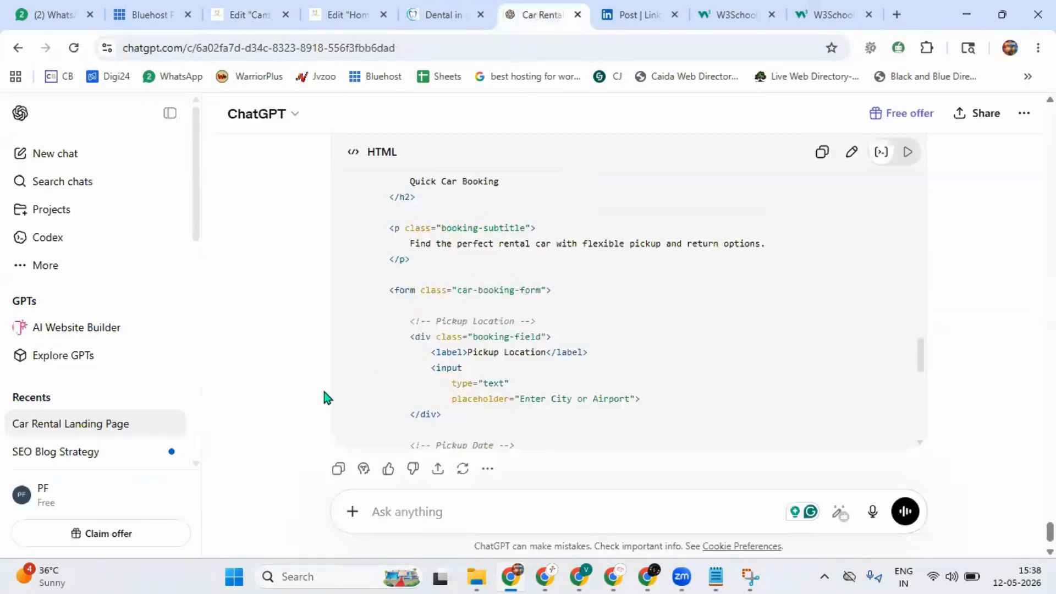
{"action": "scroll", "coordinate": [338, 434], "scroll_direction": "up", "scroll_amount": 20}
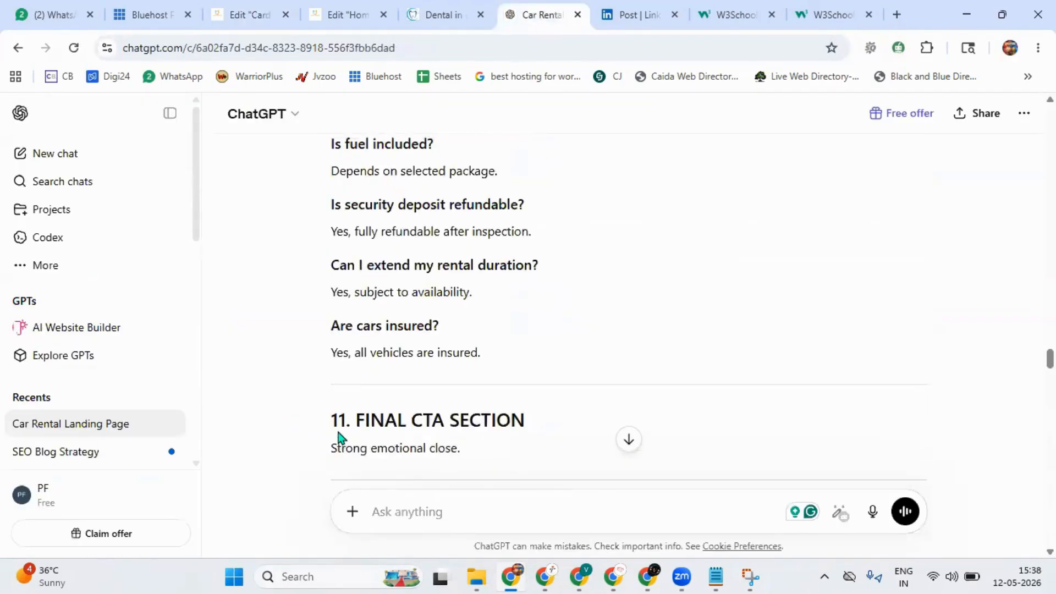
{"action": "scroll", "coordinate": [337, 432], "scroll_direction": "up", "scroll_amount": 10}
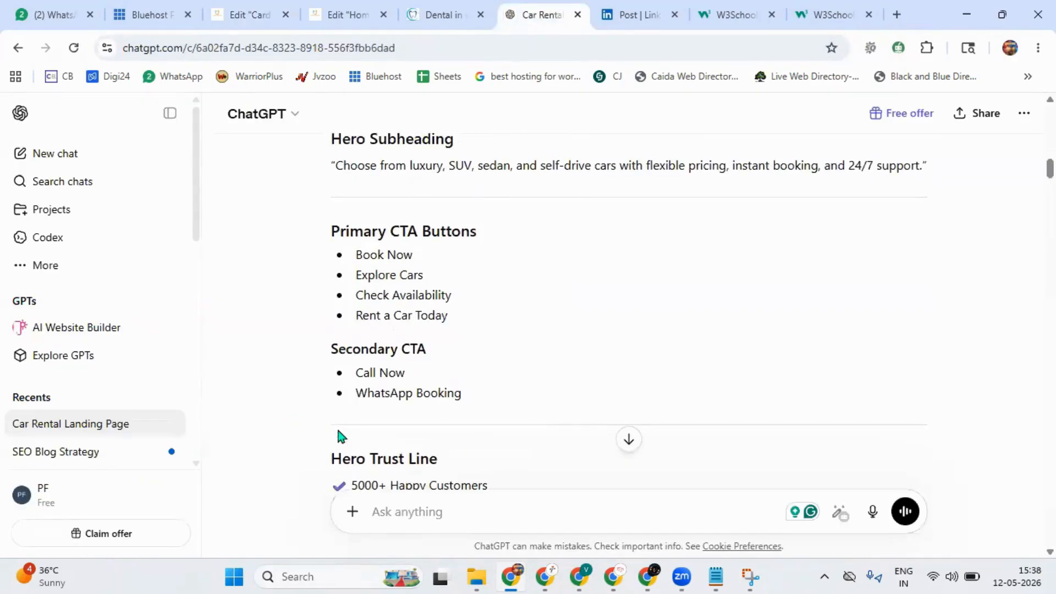
{"action": "scroll", "coordinate": [337, 437], "scroll_direction": "up", "scroll_amount": 10}
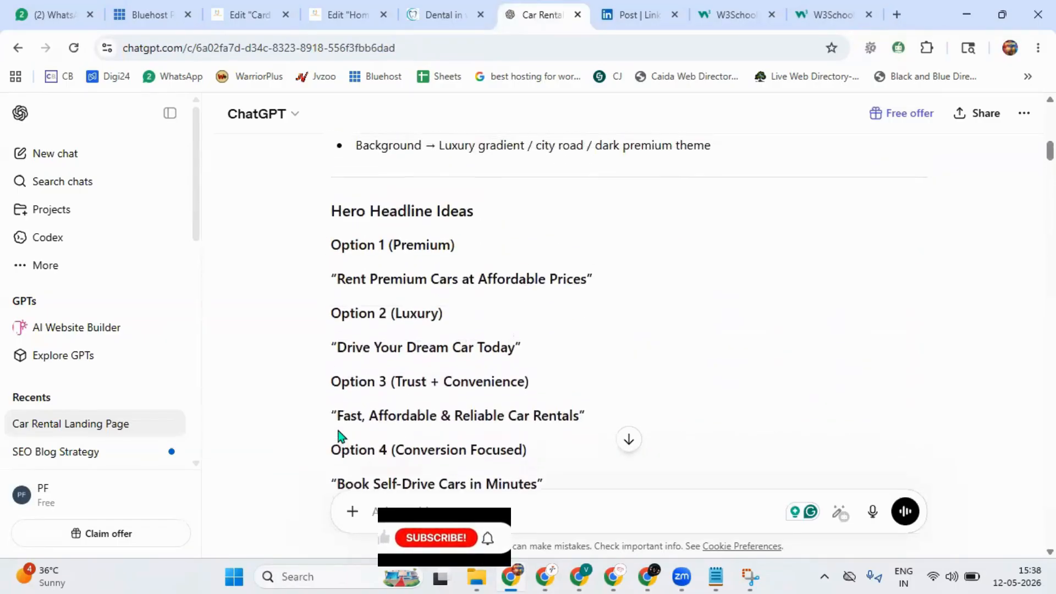
{"action": "scroll", "coordinate": [339, 435], "scroll_direction": "down", "scroll_amount": 12}
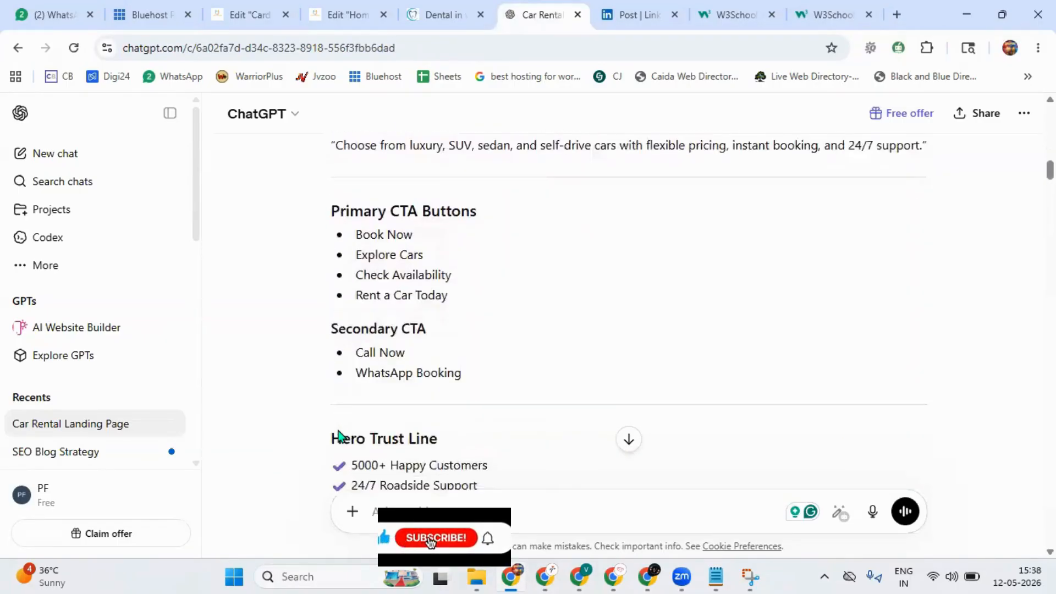
{"action": "scroll", "coordinate": [337, 429], "scroll_direction": "down", "scroll_amount": 10}
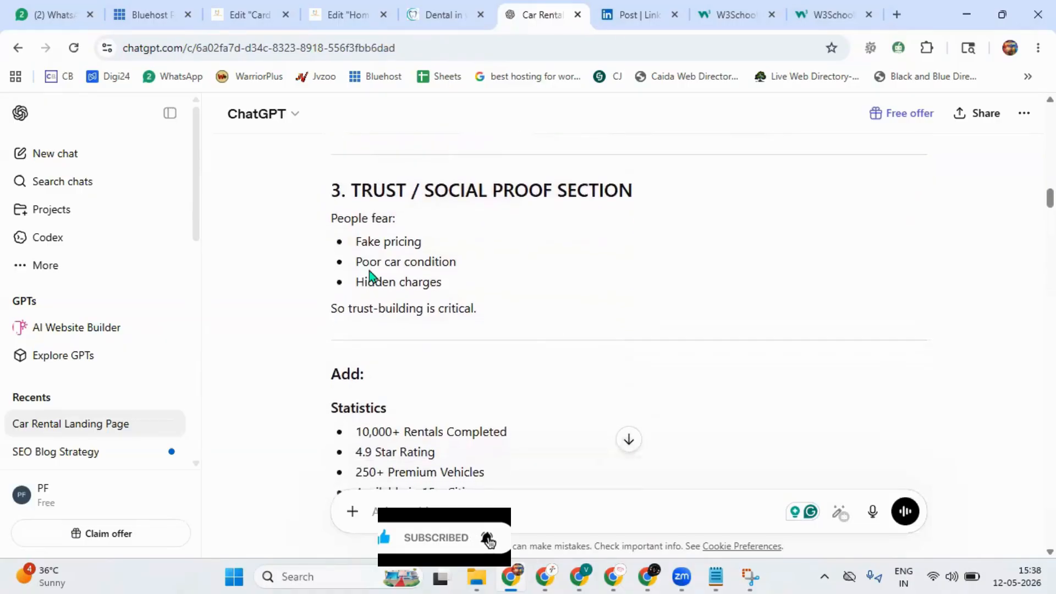
{"action": "left_click_drag", "start_coordinate": [351, 191], "coordinate": [462, 253]}
{"action": "scroll", "coordinate": [448, 274], "scroll_direction": "down", "scroll_amount": 5}
{"action": "scroll", "coordinate": [457, 306], "scroll_direction": "down", "scroll_amount": 4}
{"action": "right_click", "coordinate": [434, 198]}
{"action": "left_click", "coordinate": [440, 206]}
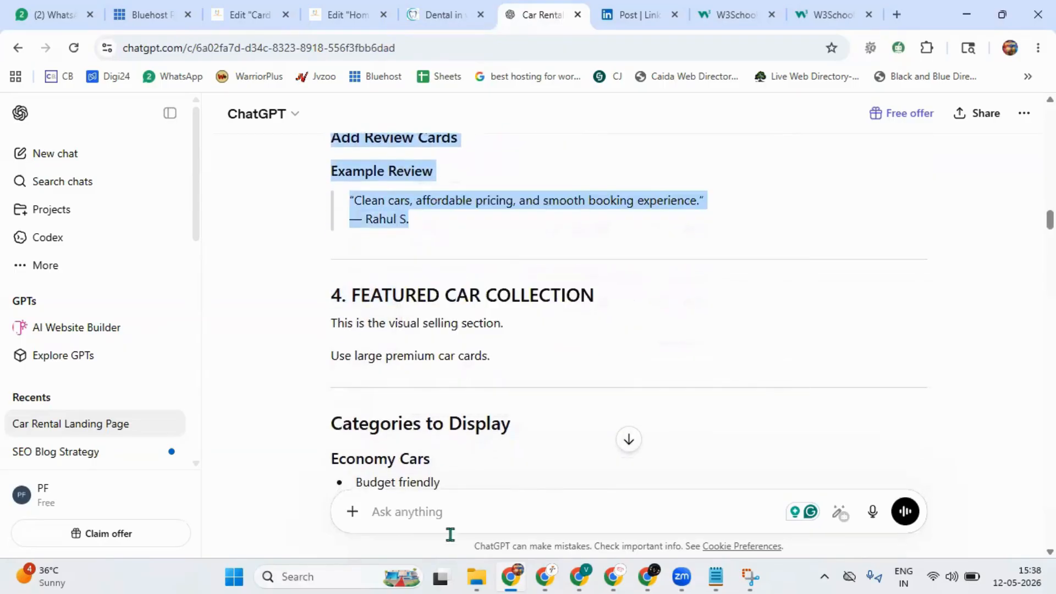
Send ChatGPT a prompt containing the copied trust section text followed by "same".
{"action": "left_click", "coordinate": [407, 513]}
{"action": "key", "text": "ctrl+v"}
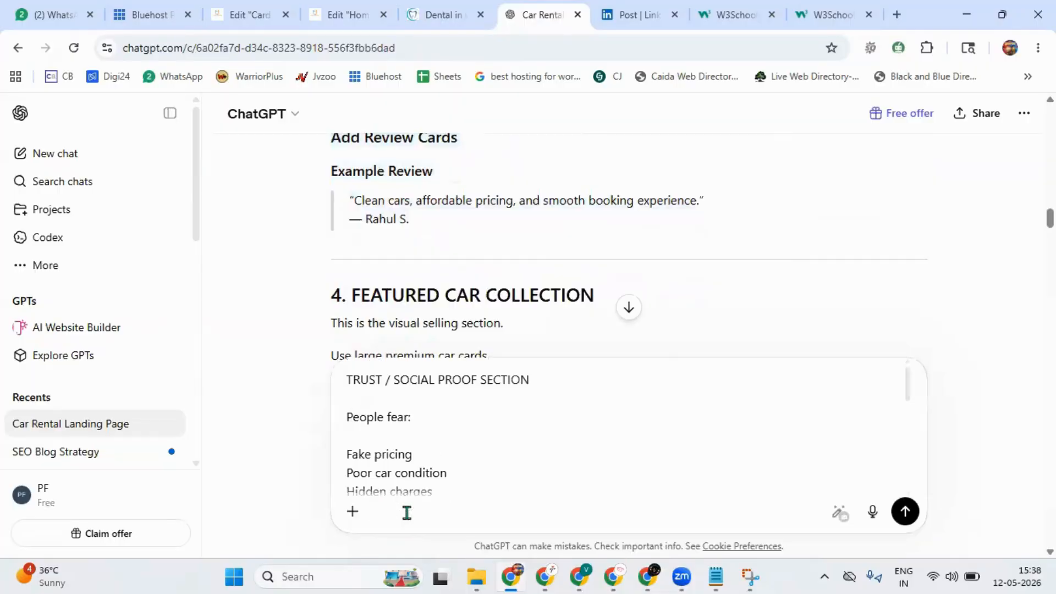
{"action": "type", "text": "sa"}
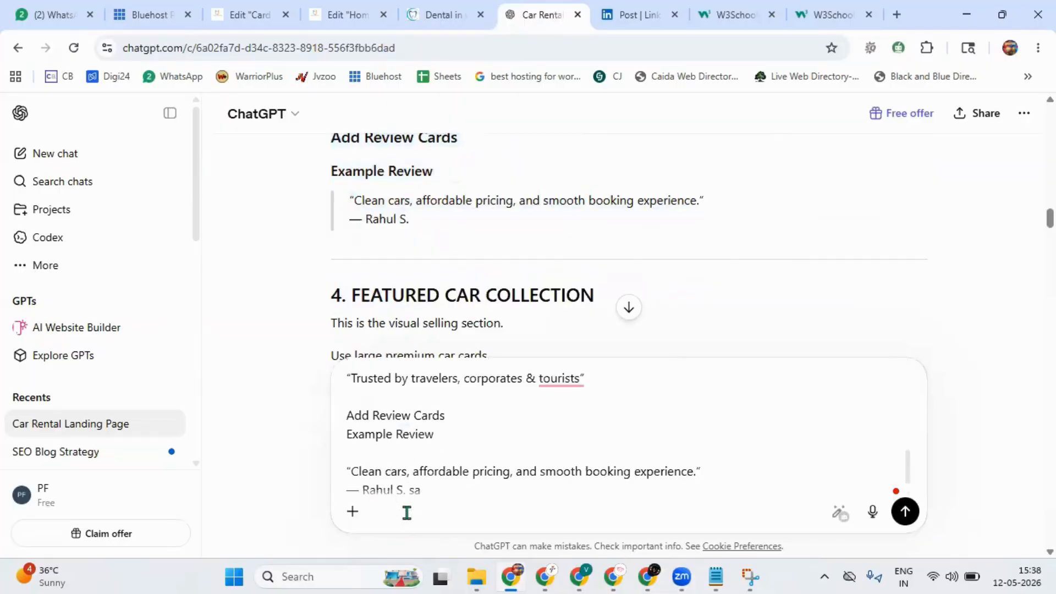
{"action": "type", "text": "me"}
{"action": "key", "text": "Return"}
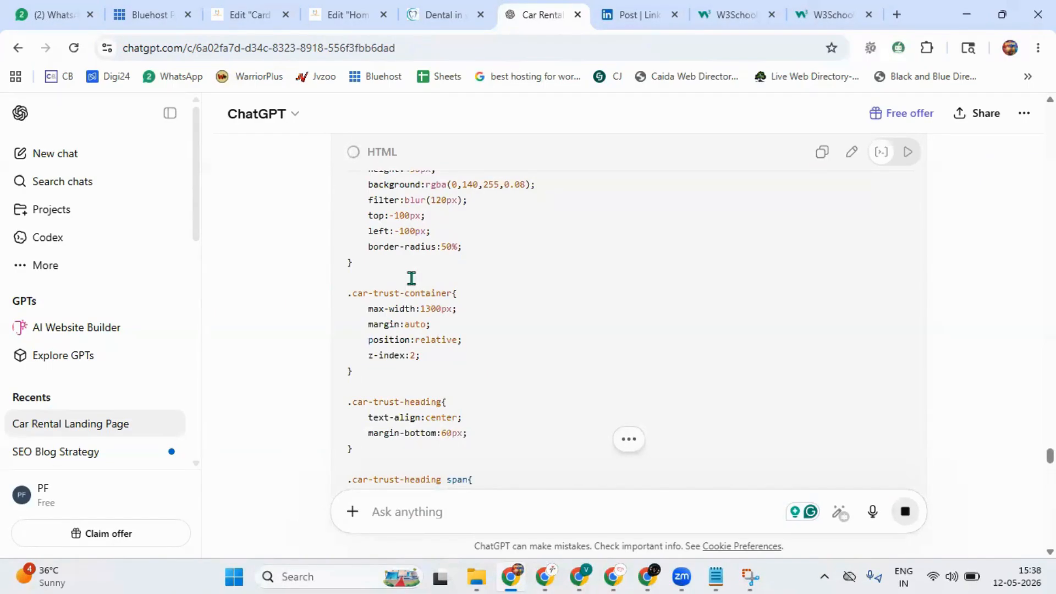
Copy the complete generated trust section HTML and switch to the Cardiology page in Elementor.
{"action": "scroll", "coordinate": [415, 281], "scroll_direction": "down", "scroll_amount": 10}
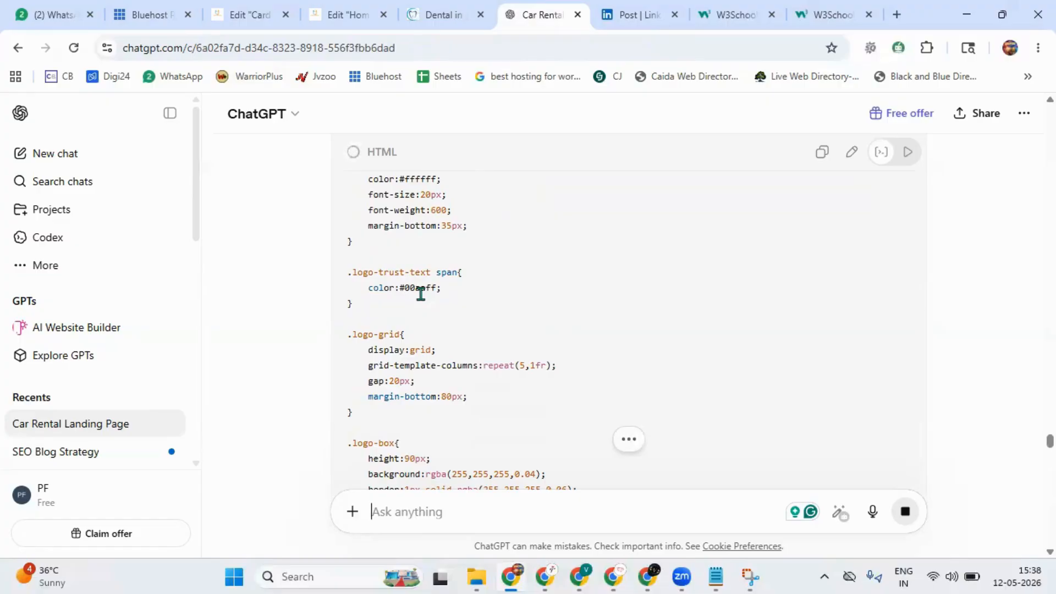
{"action": "scroll", "coordinate": [424, 331], "scroll_direction": "down", "scroll_amount": 15}
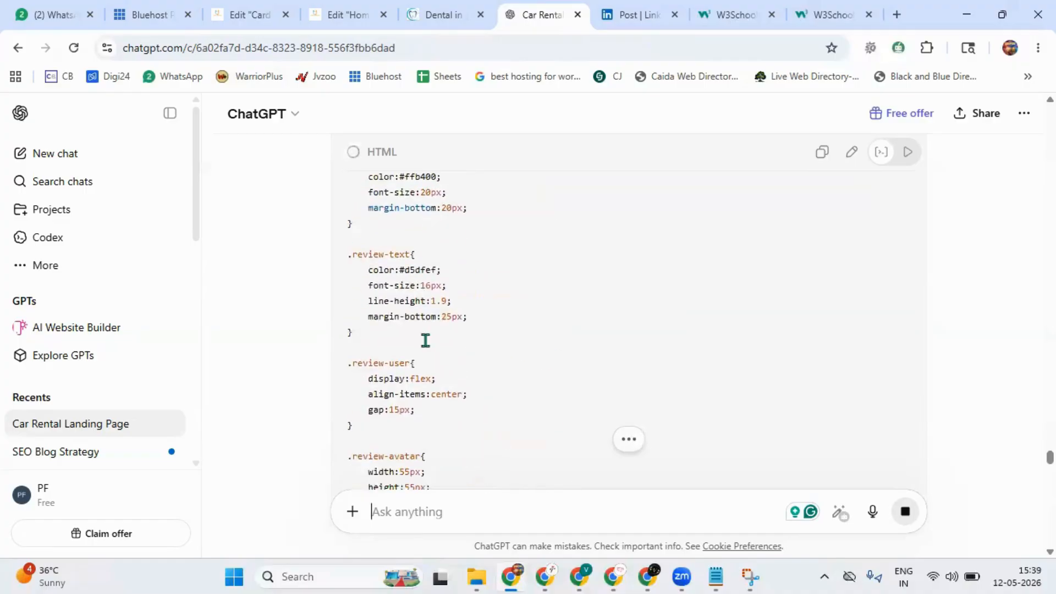
{"action": "scroll", "coordinate": [431, 374], "scroll_direction": "down", "scroll_amount": 5}
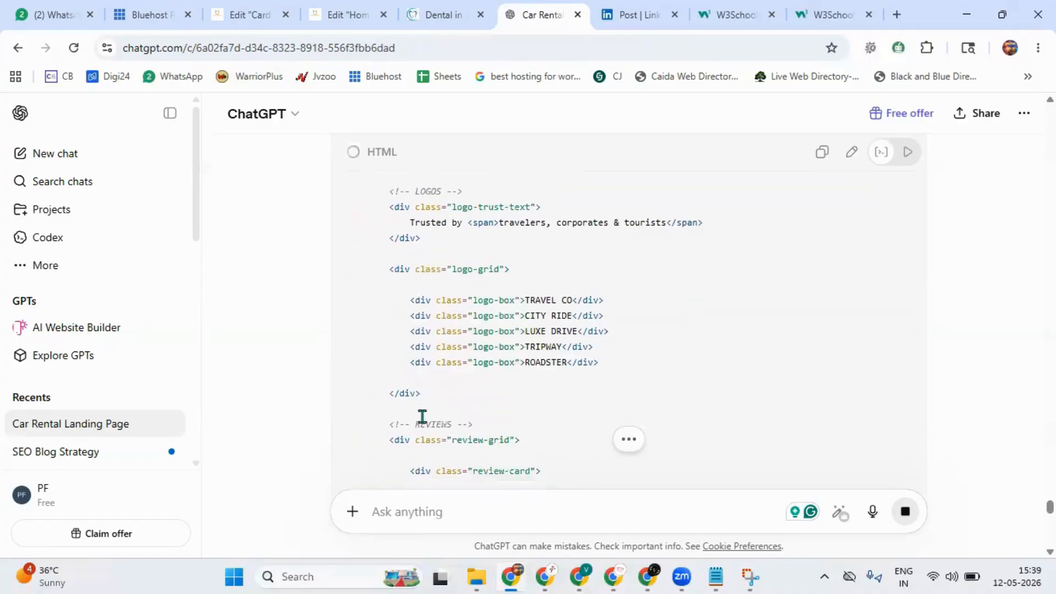
{"action": "scroll", "coordinate": [440, 407], "scroll_direction": "down", "scroll_amount": 15}
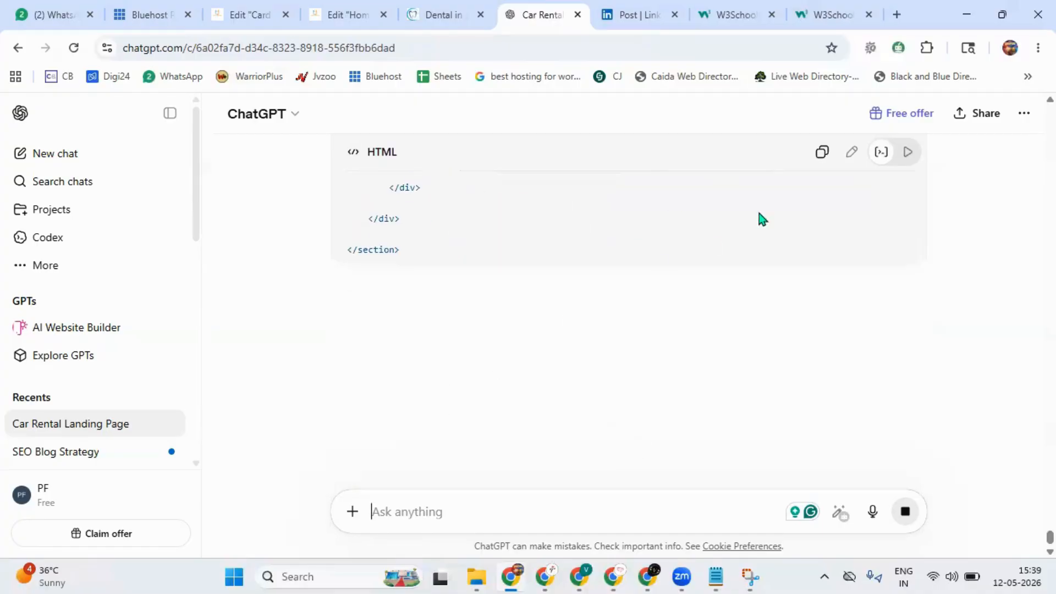
{"action": "left_click", "coordinate": [822, 153]}
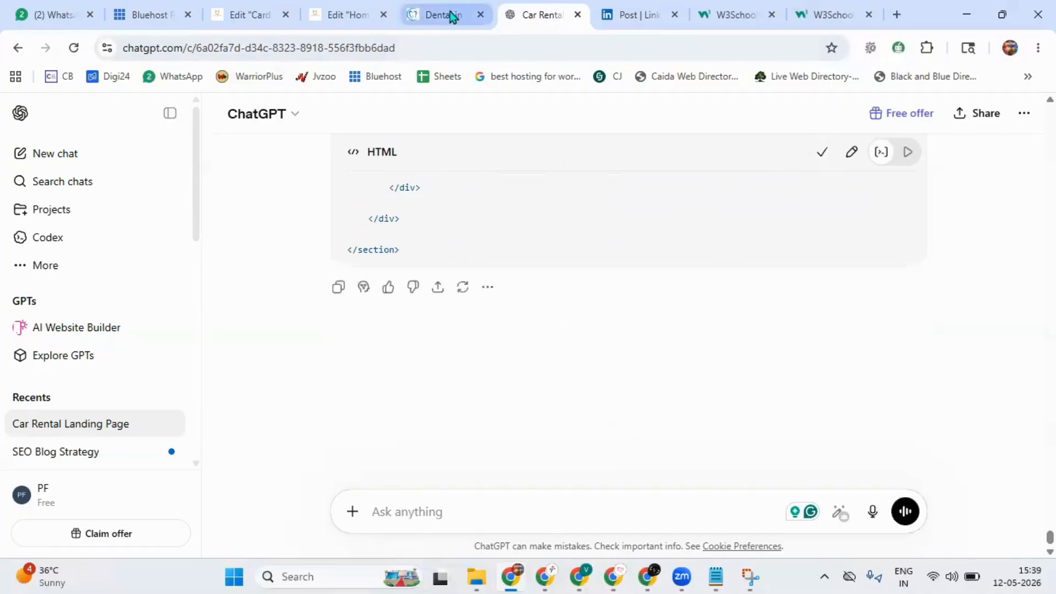
{"action": "left_click", "coordinate": [348, 16]}
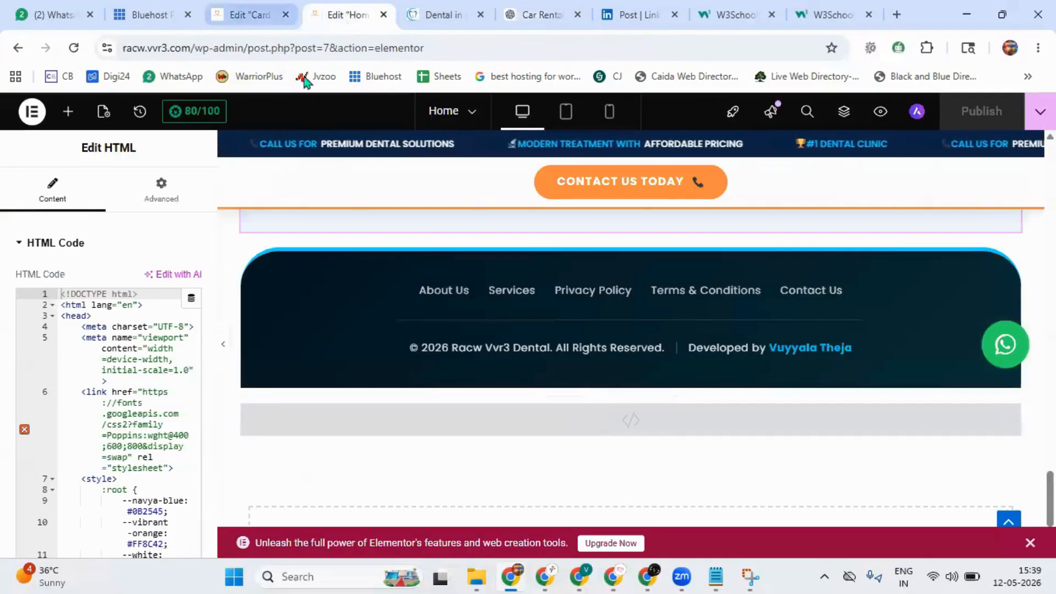
{"action": "left_click", "coordinate": [249, 15]}
Add a single-column Flexbox container below the Quick Car Booking form.
{"action": "scroll", "coordinate": [629, 479], "scroll_direction": "down", "scroll_amount": 2}
{"action": "left_click", "coordinate": [596, 425]}
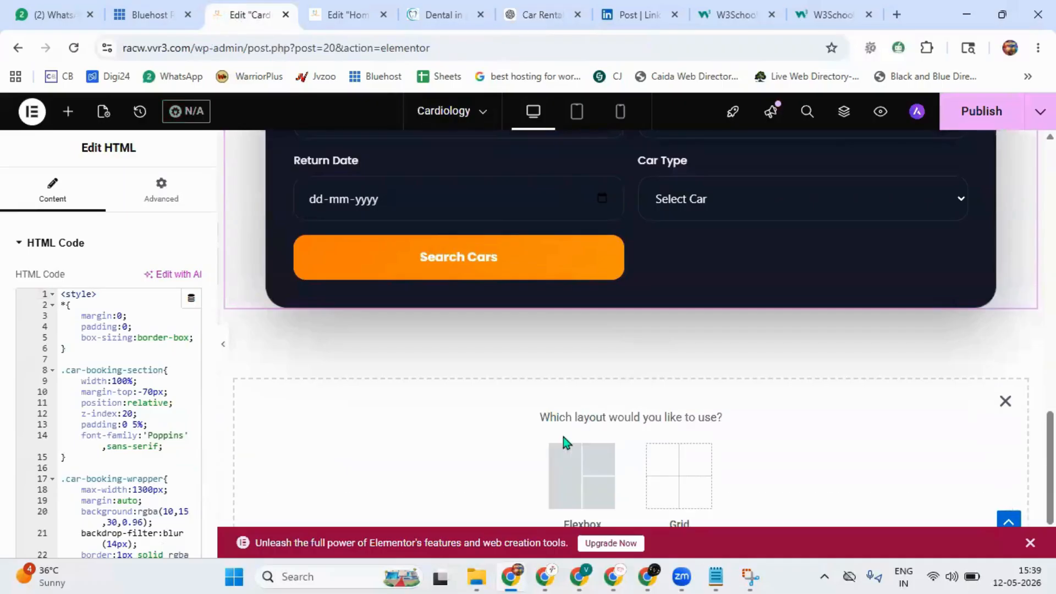
{"action": "left_click", "coordinate": [580, 468]}
{"action": "left_click", "coordinate": [404, 465]}
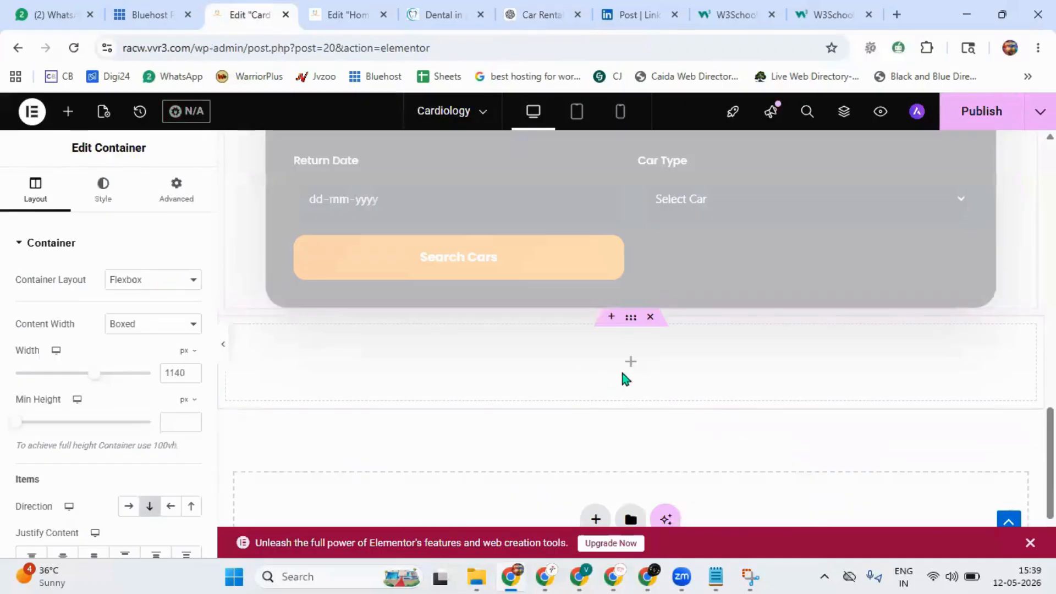
Add an HTML widget to the container below the booking form and paste the trust section code into it.
{"action": "left_click", "coordinate": [633, 365]}
{"action": "type", "text": "htm"}
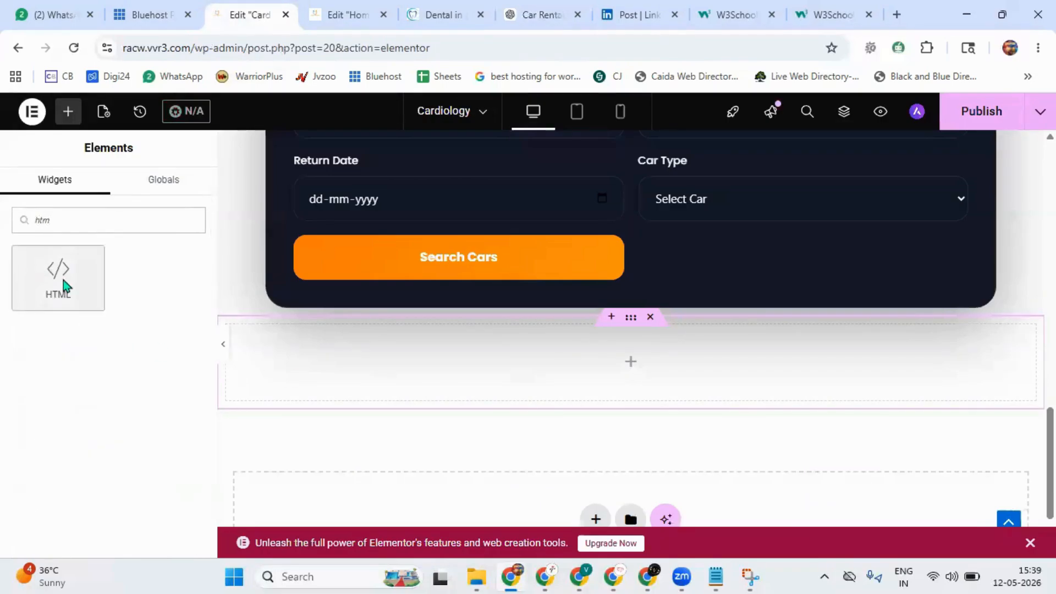
{"action": "left_click", "coordinate": [64, 281]}
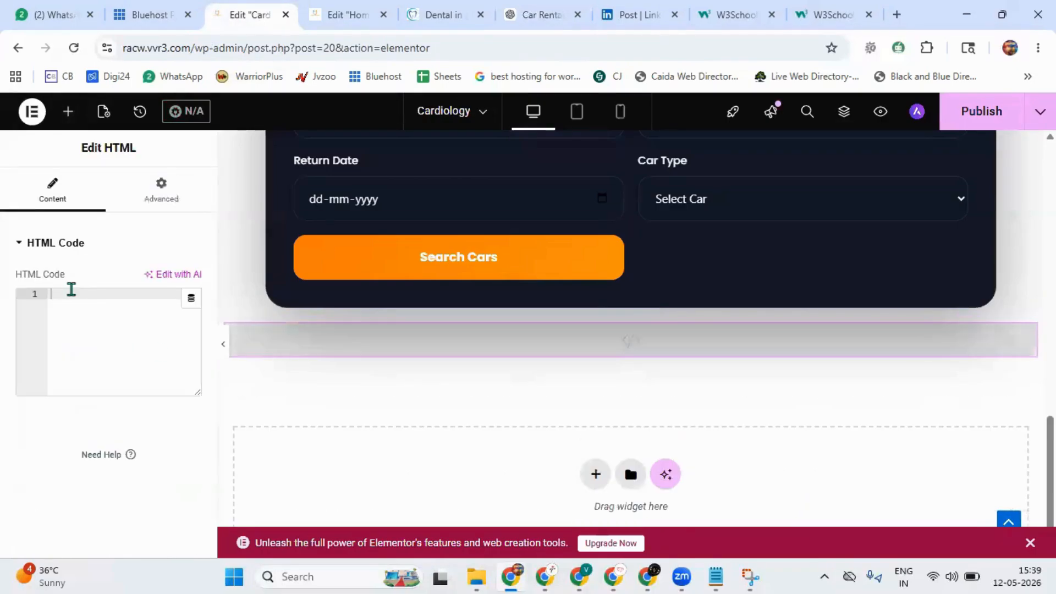
{"action": "key", "text": "ctrl+v"}
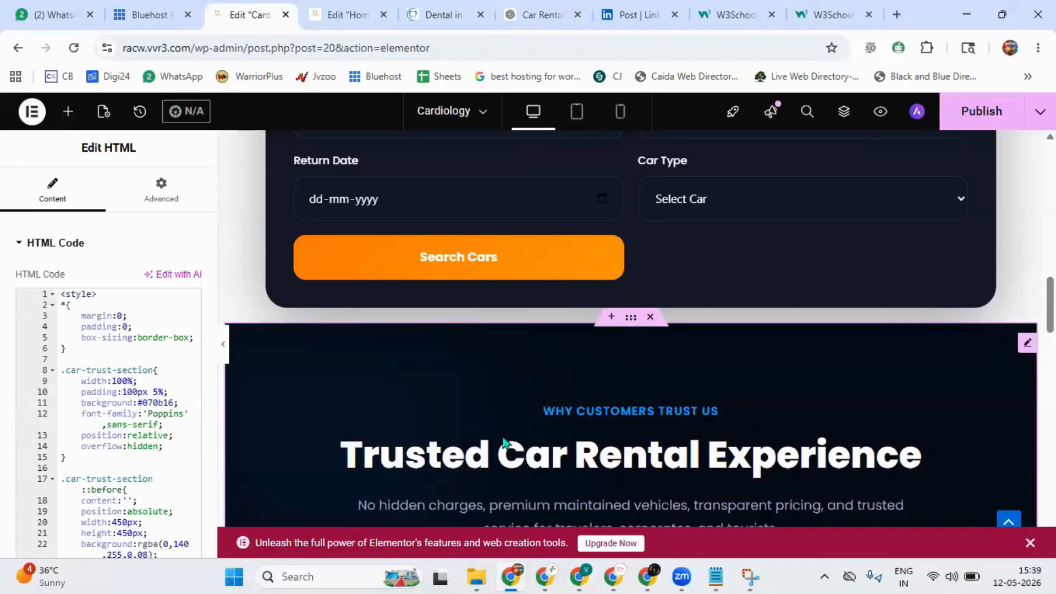
Examine the rendered trust section, including its statistics, company logo boxes and customer review cards.
{"action": "scroll", "coordinate": [503, 440], "scroll_direction": "down", "scroll_amount": 3}
{"action": "scroll", "coordinate": [510, 447], "scroll_direction": "down", "scroll_amount": 8}
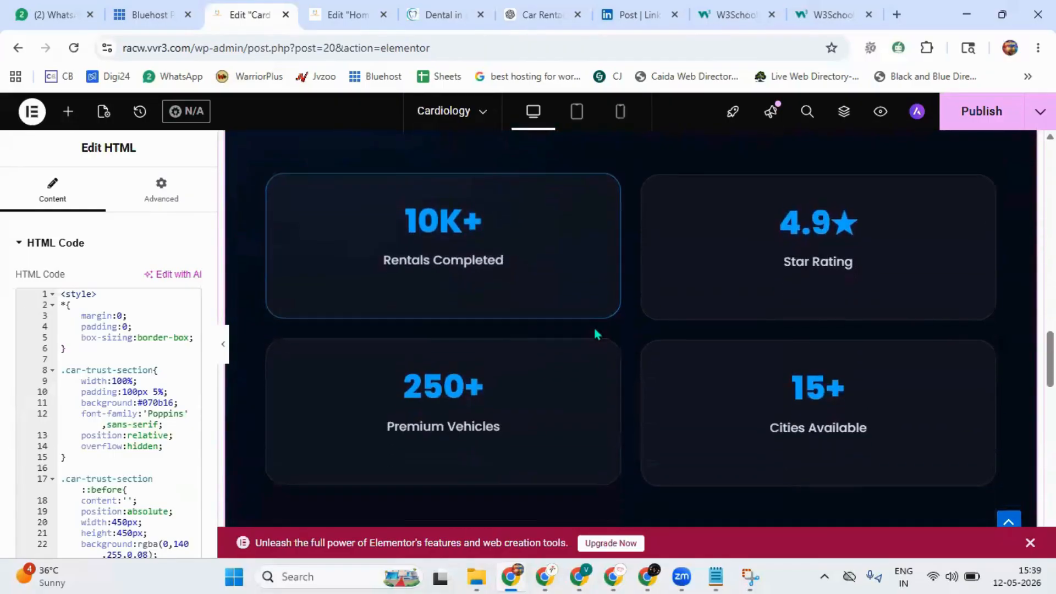
{"action": "scroll", "coordinate": [559, 335], "scroll_direction": "down", "scroll_amount": 3}
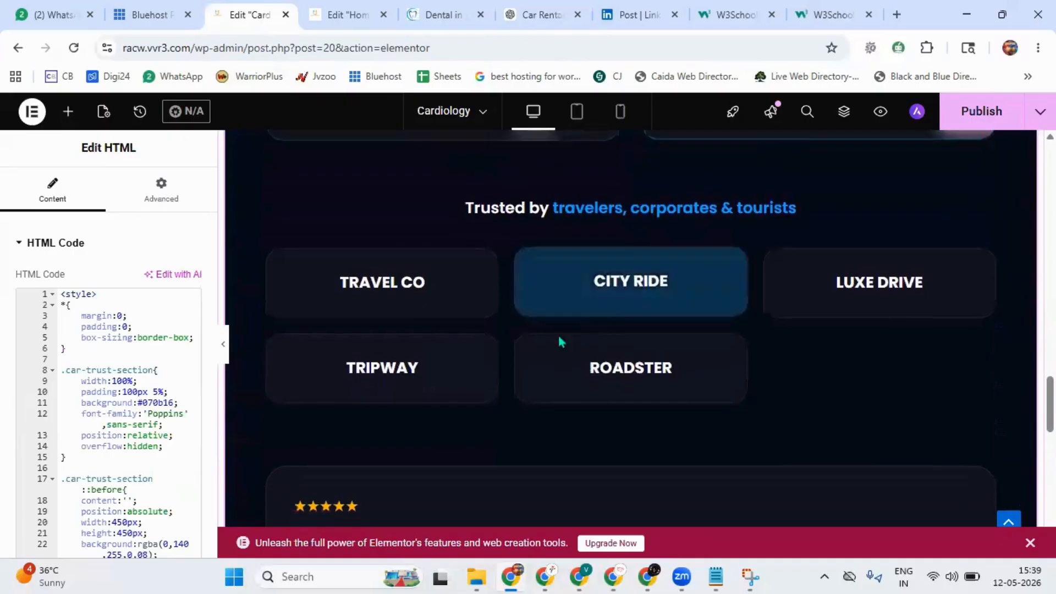
{"action": "scroll", "coordinate": [712, 281], "scroll_direction": "down", "scroll_amount": 10}
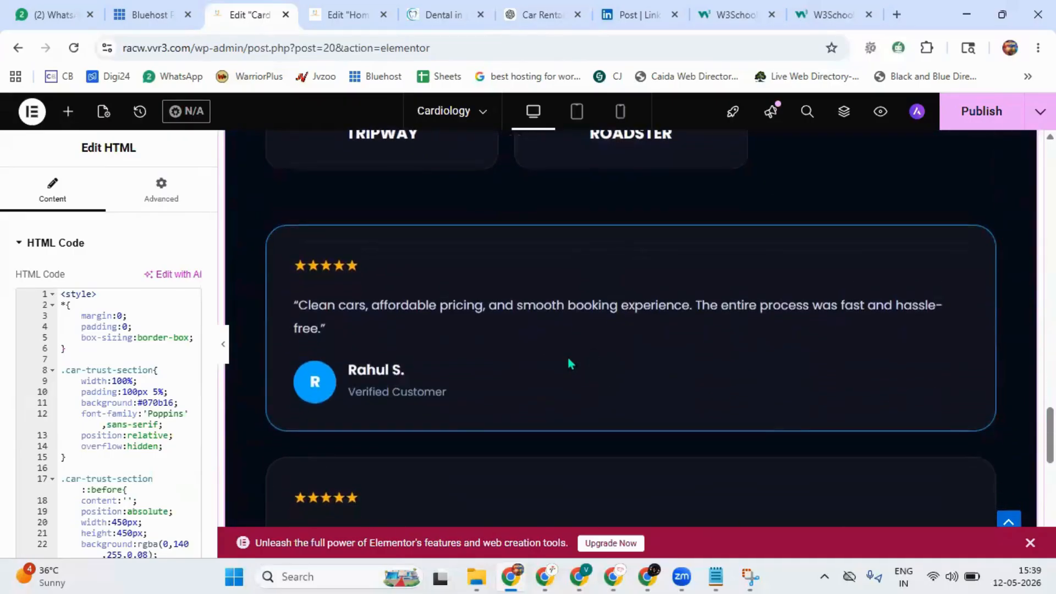
{"action": "scroll", "coordinate": [496, 362], "scroll_direction": "down", "scroll_amount": 1}
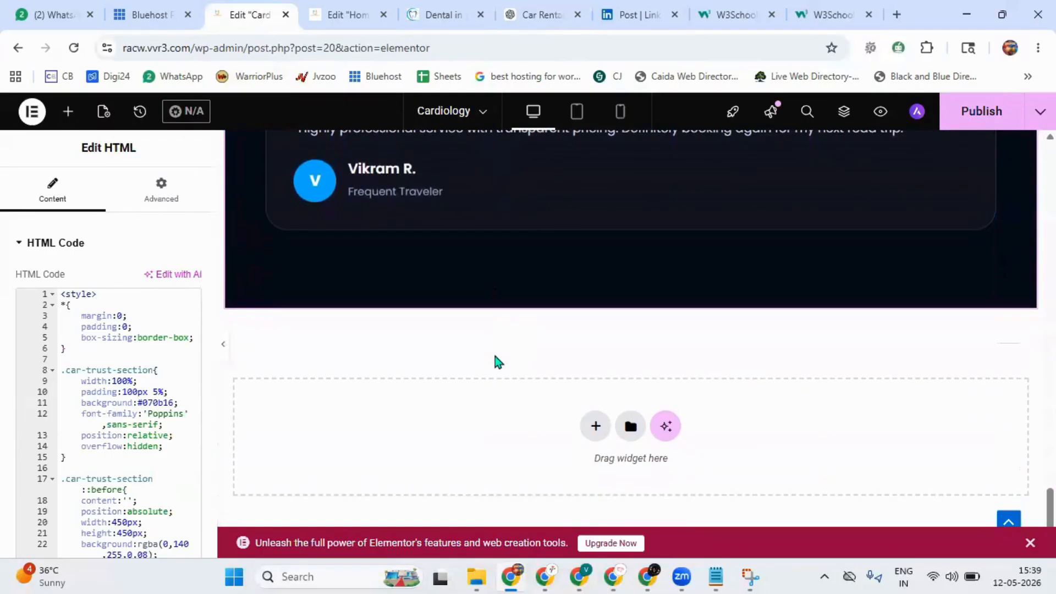
{"action": "scroll", "coordinate": [482, 278], "scroll_direction": "up", "scroll_amount": 3}
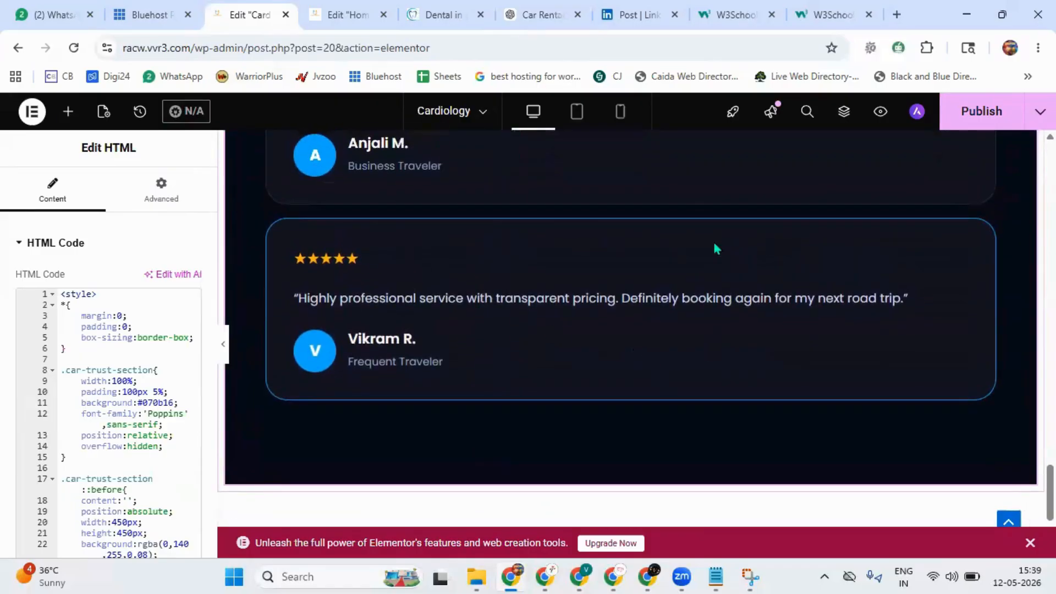
{"action": "scroll", "coordinate": [590, 345], "scroll_direction": "up", "scroll_amount": 5}
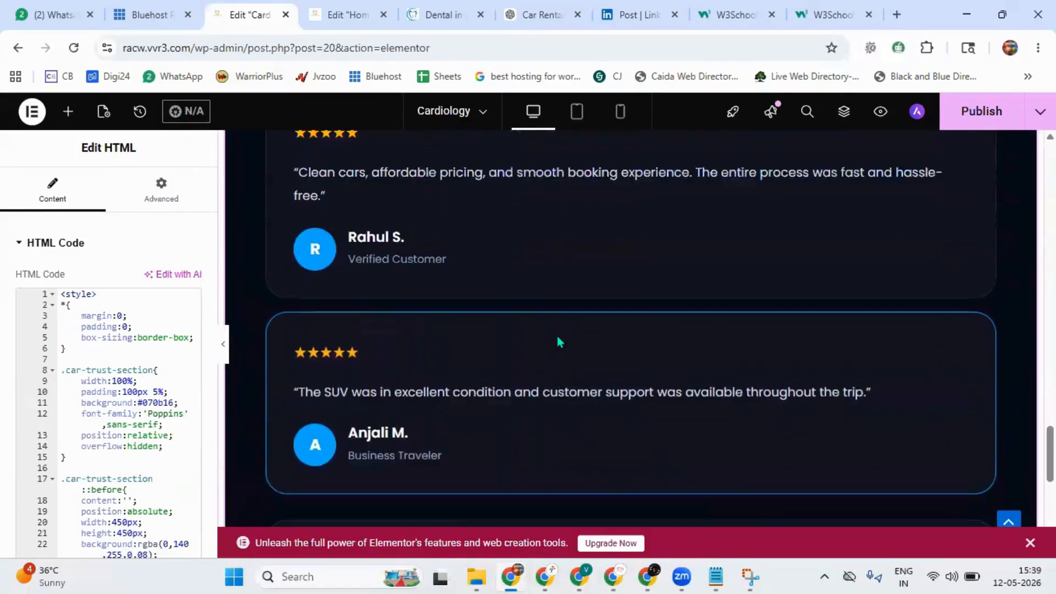
{"action": "scroll", "coordinate": [557, 341], "scroll_direction": "up", "scroll_amount": 7}
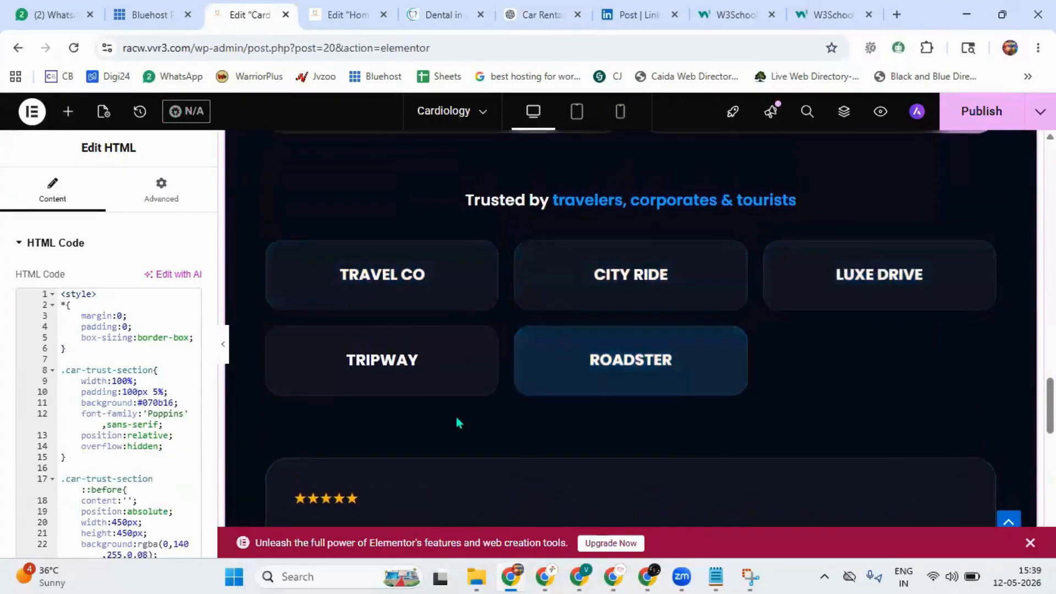
Add a single-column Flexbox container below the trust section's review cards.
{"action": "scroll", "coordinate": [459, 423], "scroll_direction": "down", "scroll_amount": 8}
{"action": "left_click", "coordinate": [594, 424]}
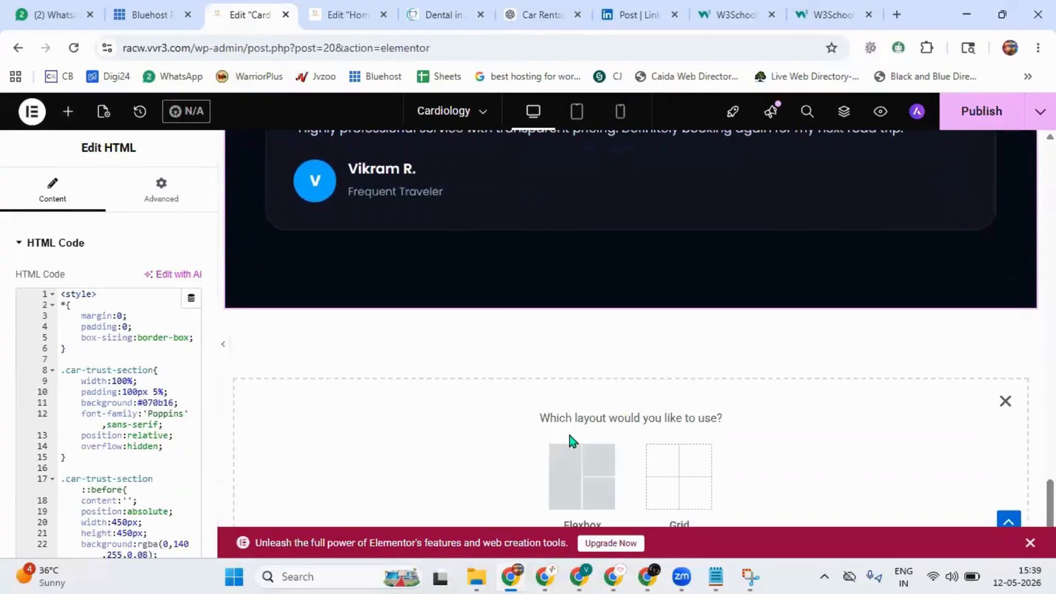
{"action": "left_click", "coordinate": [571, 477]}
{"action": "left_click", "coordinate": [421, 473]}
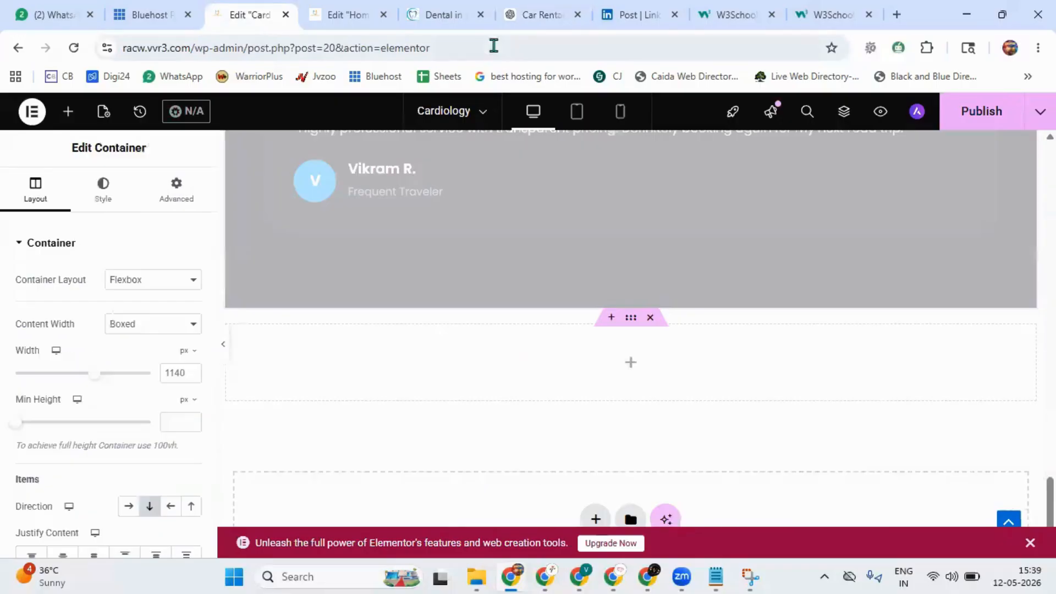
Switch to the ChatGPT conversation and copy the page outline from the Why Choose Us section through the Add Pricing Benefits list.
{"action": "left_click", "coordinate": [520, 17]}
{"action": "scroll", "coordinate": [503, 286], "scroll_direction": "up", "scroll_amount": 10}
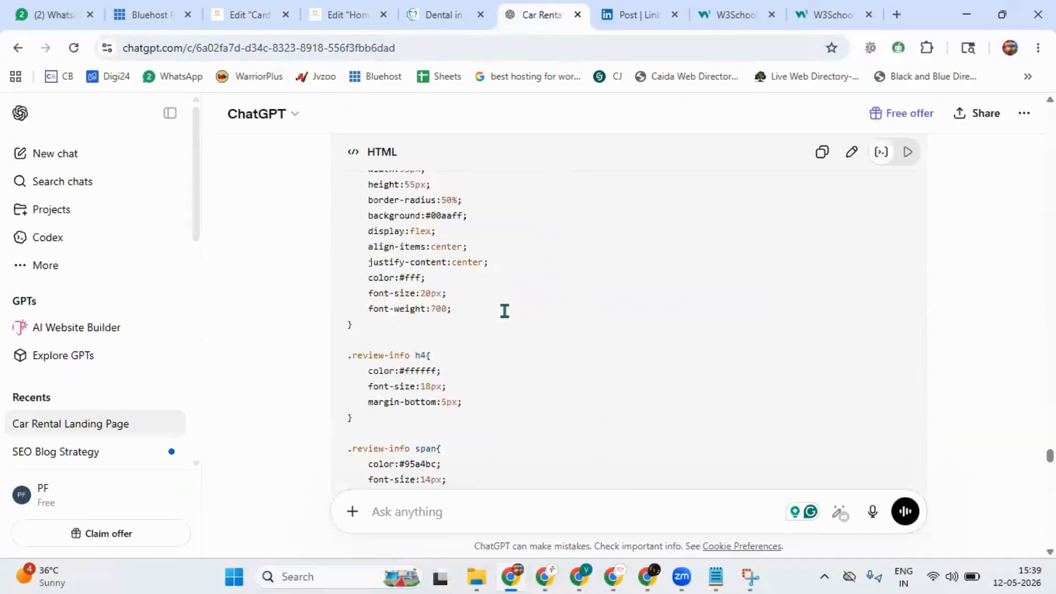
{"action": "scroll", "coordinate": [405, 364], "scroll_direction": "up", "scroll_amount": 20}
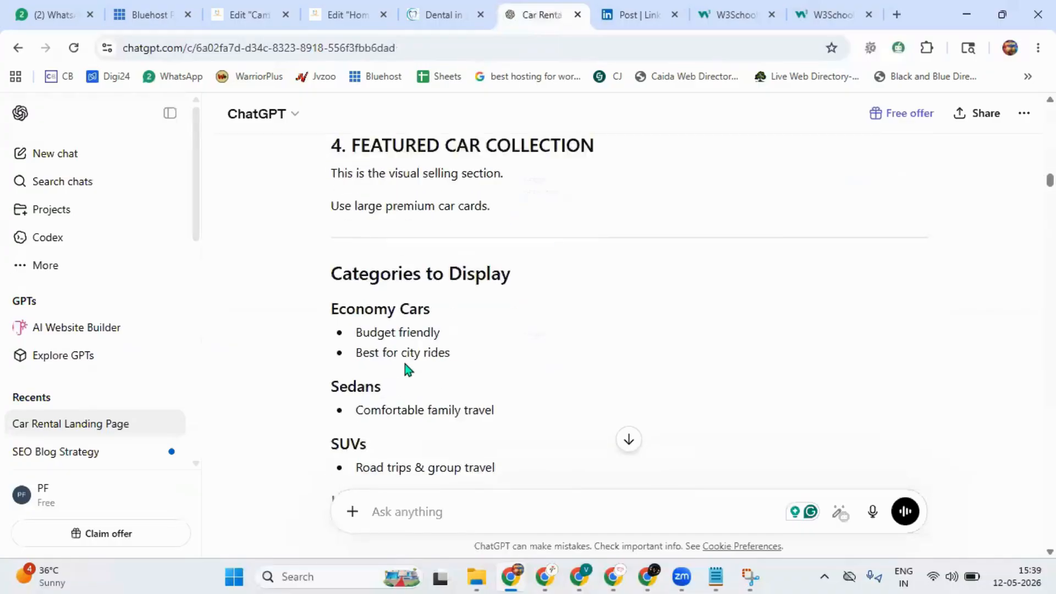
{"action": "scroll", "coordinate": [405, 364], "scroll_direction": "up", "scroll_amount": 5}
{"action": "scroll", "coordinate": [404, 361], "scroll_direction": "down", "scroll_amount": 7}
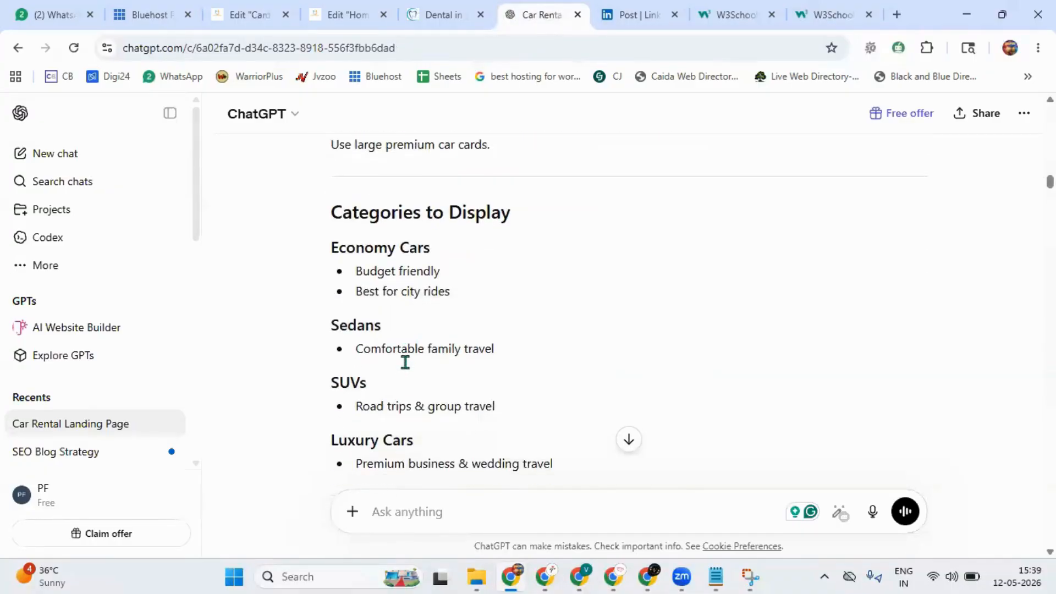
{"action": "scroll", "coordinate": [405, 363], "scroll_direction": "down", "scroll_amount": 15}
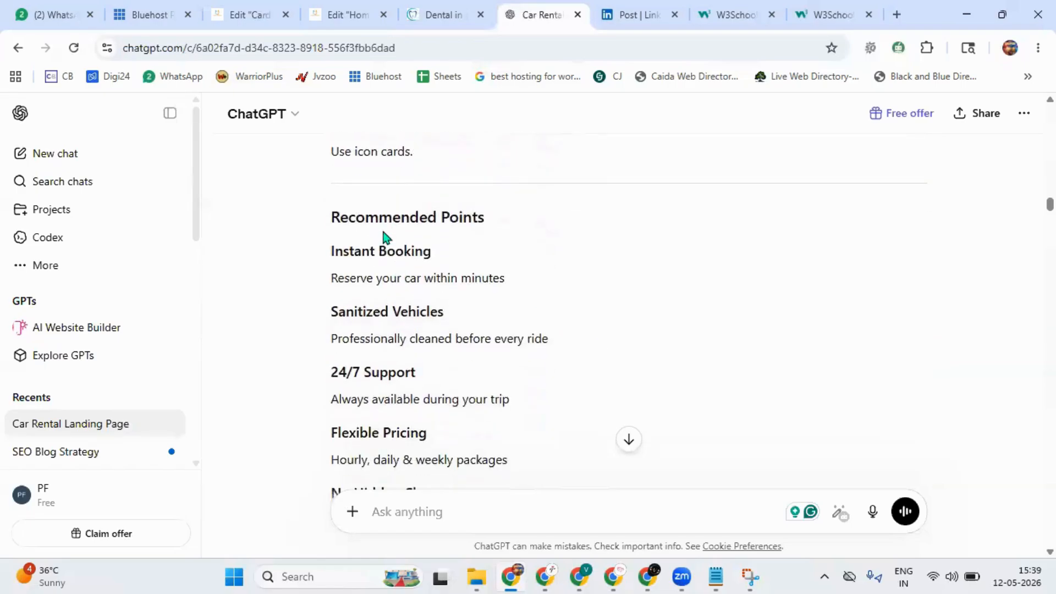
{"action": "scroll", "coordinate": [385, 237], "scroll_direction": "up", "scroll_amount": 3}
{"action": "left_click_drag", "start_coordinate": [333, 222], "coordinate": [474, 273]}
{"action": "scroll", "coordinate": [529, 413], "scroll_direction": "down", "scroll_amount": 3}
{"action": "scroll", "coordinate": [516, 431], "scroll_direction": "down", "scroll_amount": 5}
{"action": "scroll", "coordinate": [529, 382], "scroll_direction": "down", "scroll_amount": 8}
{"action": "scroll", "coordinate": [508, 389], "scroll_direction": "down", "scroll_amount": 6}
{"action": "right_click", "coordinate": [503, 282]}
{"action": "left_click", "coordinate": [520, 290]}
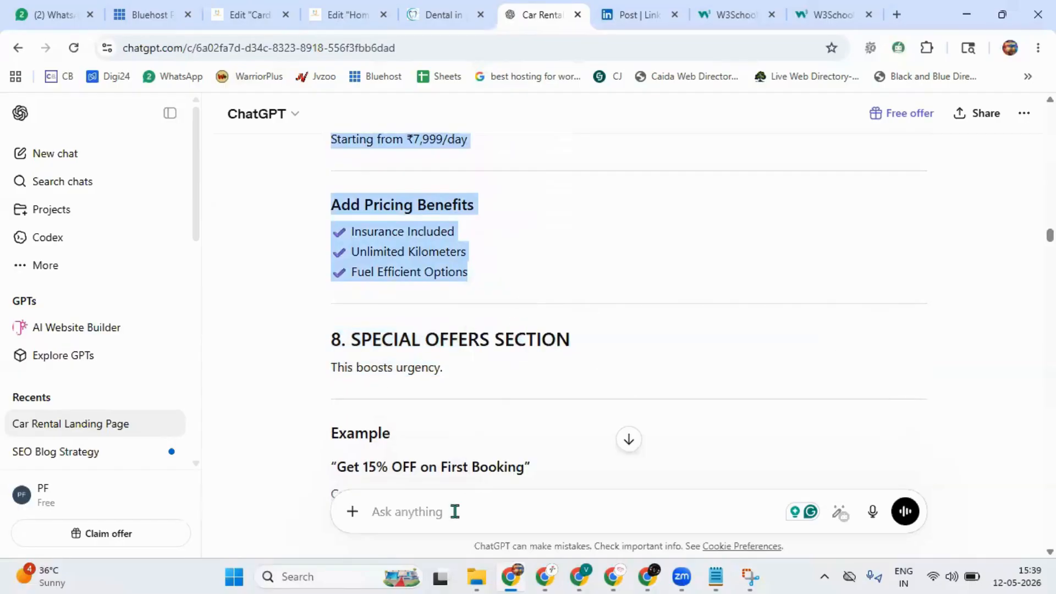
Send ChatGPT a prompt reading "same" followed by the copied section outline in quotation marks.
{"action": "left_click", "coordinate": [422, 513]}
{"action": "type", "text": "sa"}
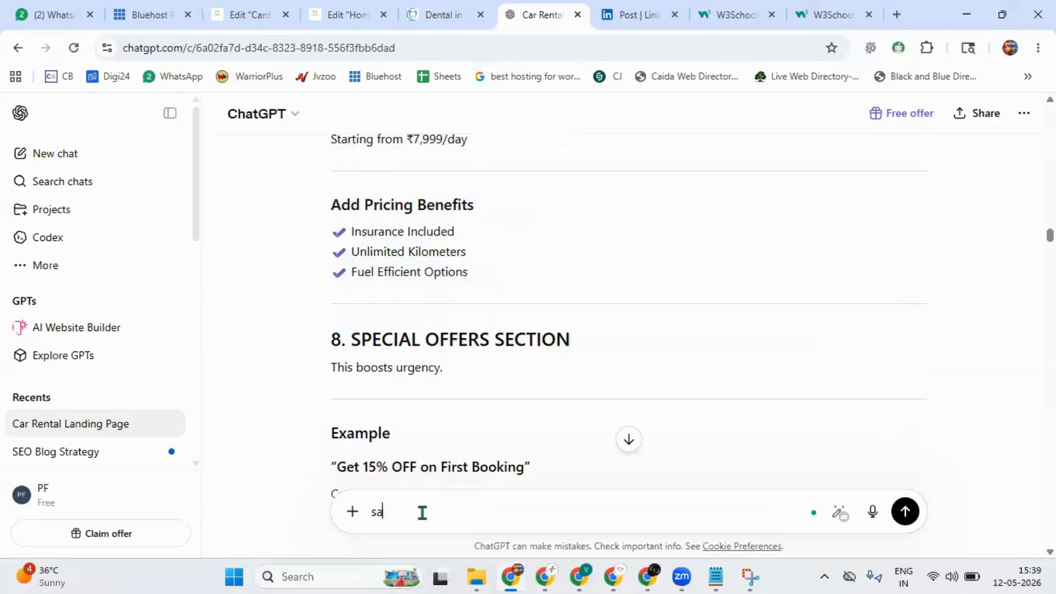
{"action": "type", "text": "me \""}
{"action": "key", "text": "ctrl+v"}
{"action": "type", "text": "\""}
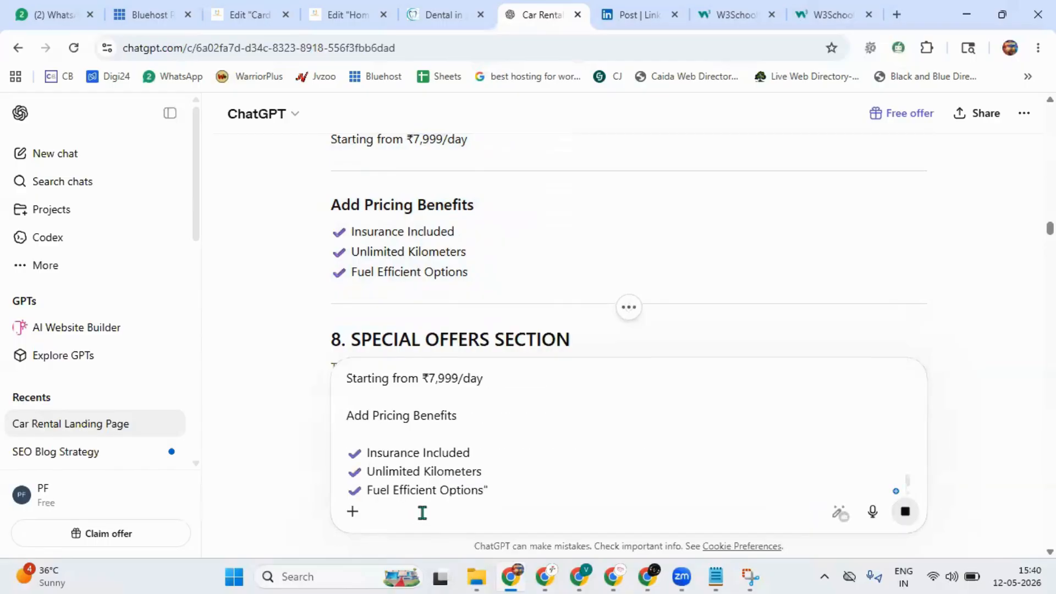
{"action": "key", "text": "Return"}
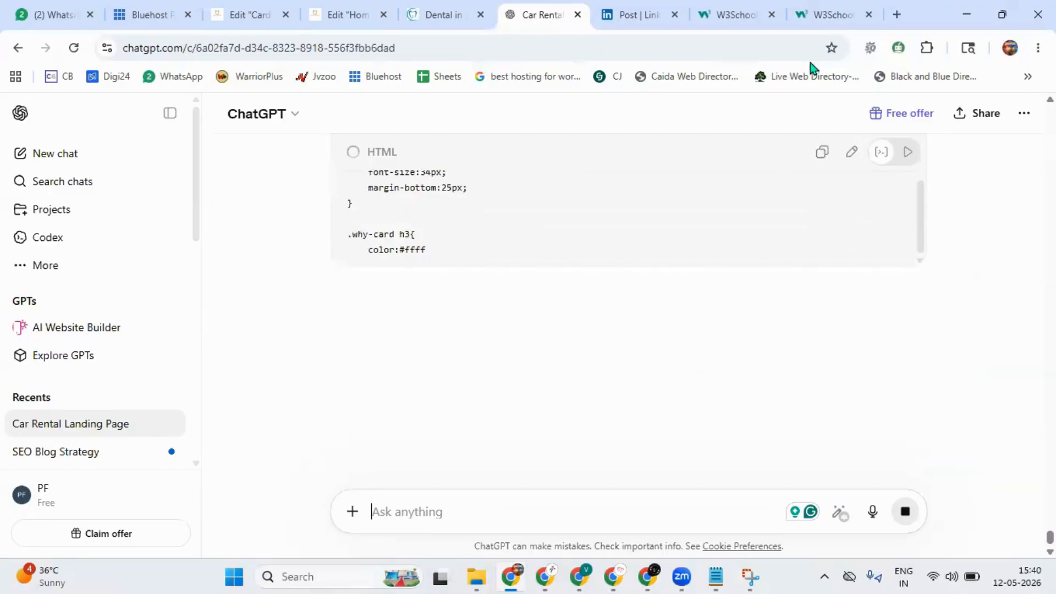
{"action": "left_click", "coordinate": [729, 11]}
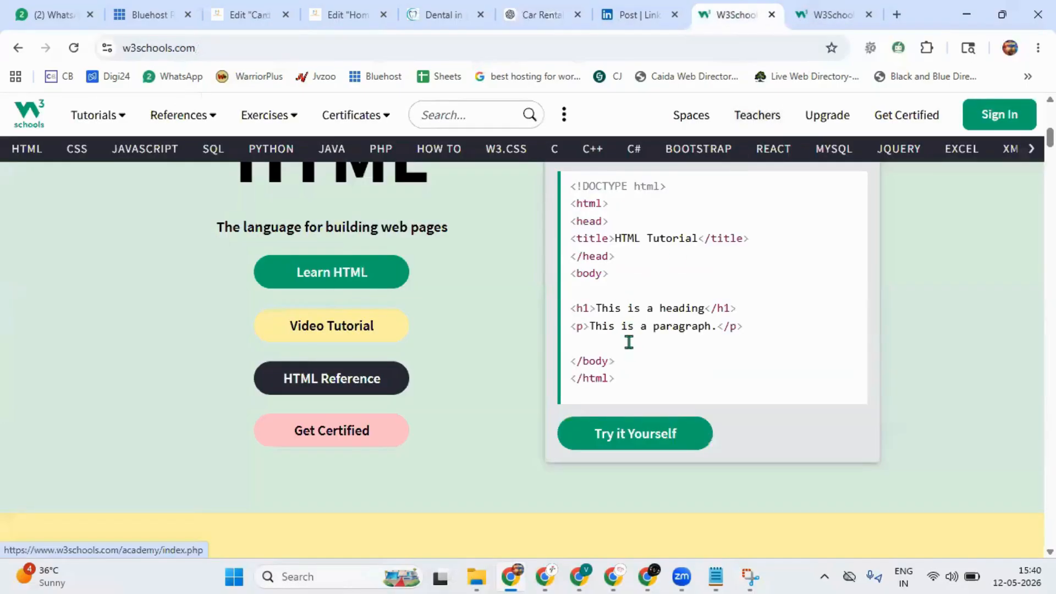
{"action": "scroll", "coordinate": [629, 340], "scroll_direction": "up", "scroll_amount": 5}
{"action": "left_click", "coordinate": [825, 15]}
{"action": "scroll", "coordinate": [471, 298], "scroll_direction": "down", "scroll_amount": 5}
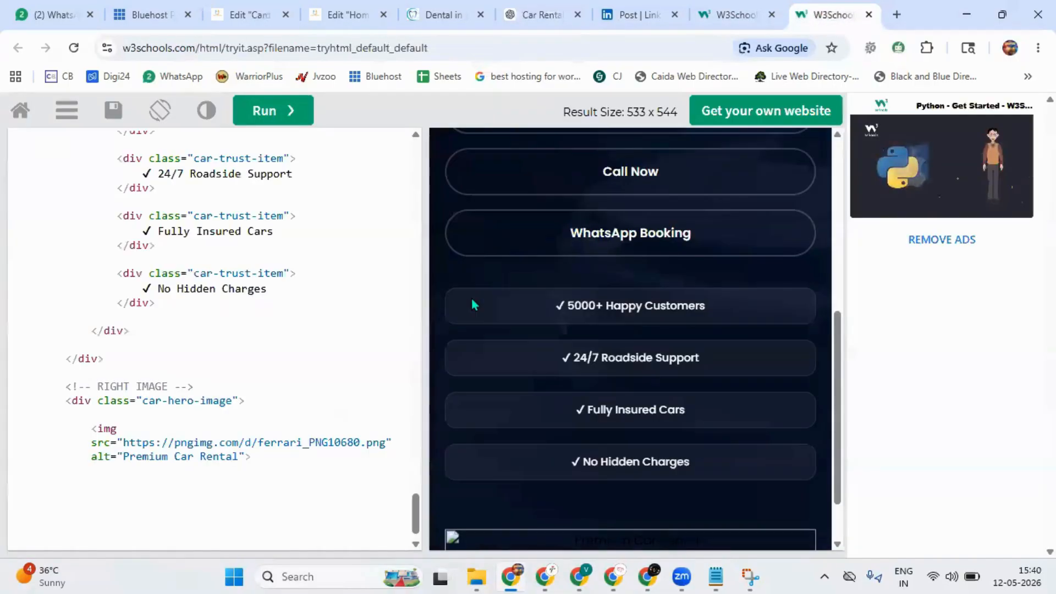
{"action": "scroll", "coordinate": [474, 302], "scroll_direction": "down", "scroll_amount": 1}
{"action": "scroll", "coordinate": [279, 306], "scroll_direction": "down", "scroll_amount": 1}
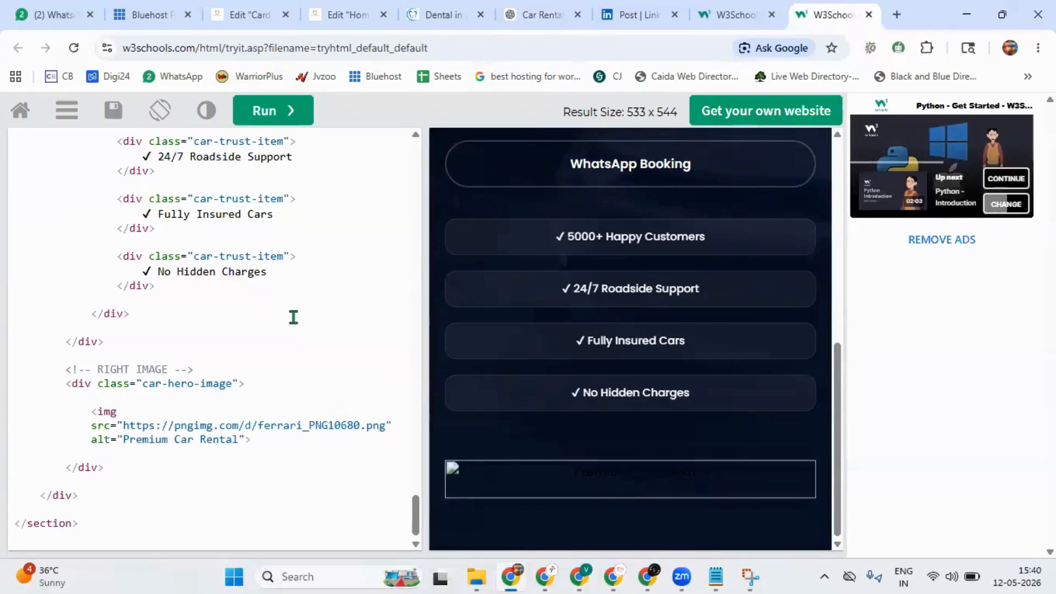
Return to the ChatGPT conversation and copy the HTML generated for the Why Choose Us, booking process and pricing sections.
{"action": "left_click", "coordinate": [543, 19]}
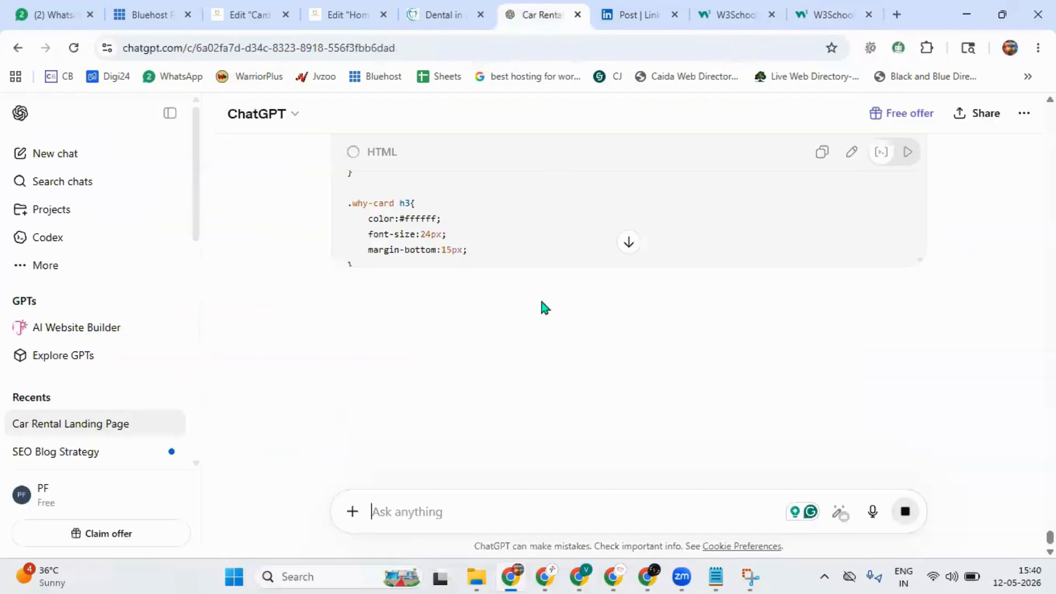
{"action": "scroll", "coordinate": [525, 254], "scroll_direction": "down", "scroll_amount": 5}
{"action": "scroll", "coordinate": [525, 254], "scroll_direction": "down", "scroll_amount": 10}
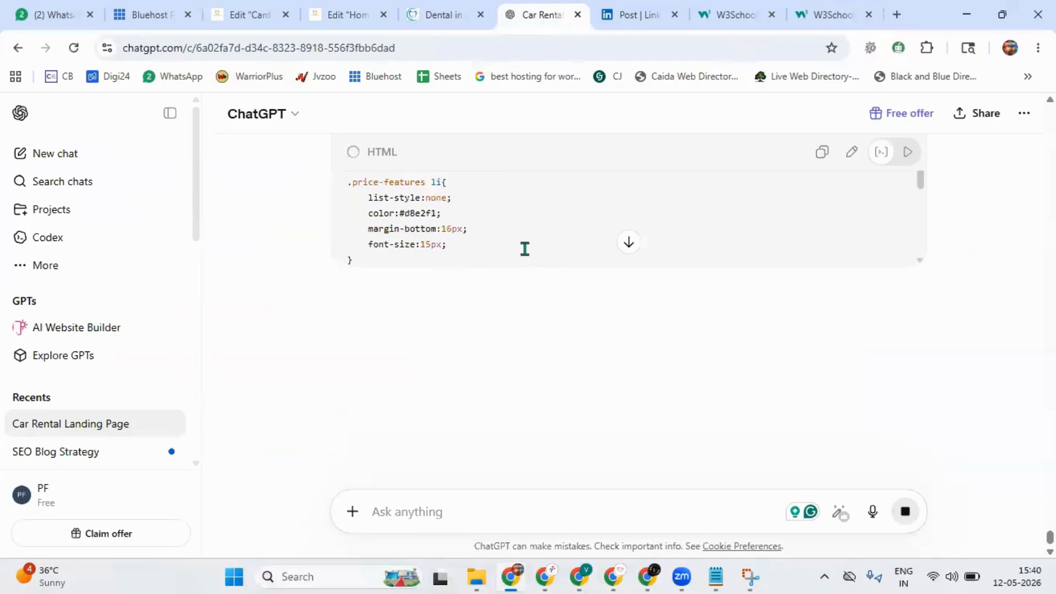
{"action": "scroll", "coordinate": [528, 256], "scroll_direction": "down", "scroll_amount": 10}
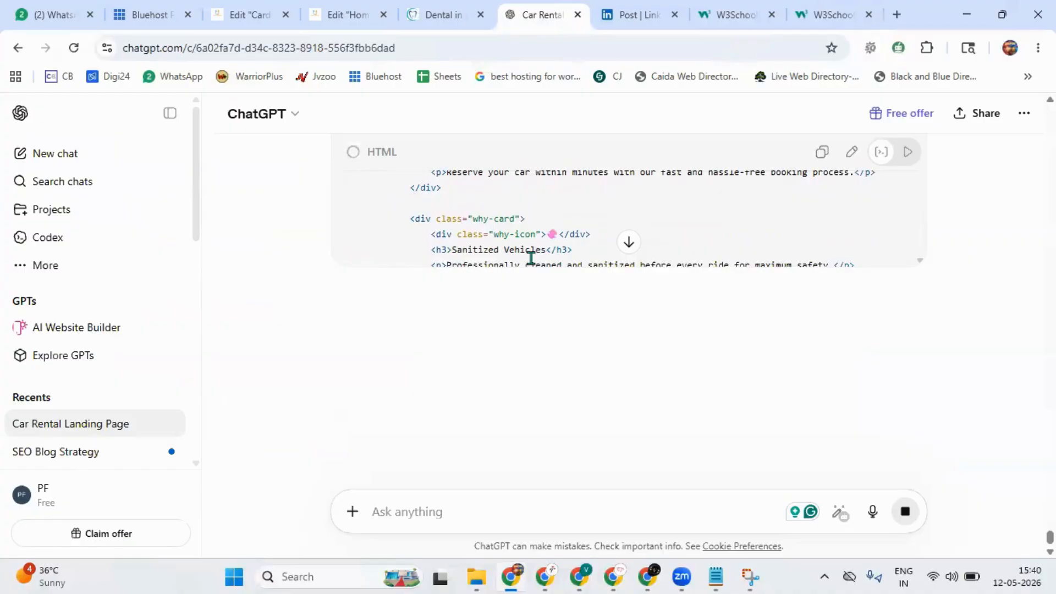
{"action": "left_click", "coordinate": [822, 153]}
In the Elementor editor, add an HTML widget to the empty container below the trust section and paste the copied code into it.
{"action": "left_click", "coordinate": [242, 14]}
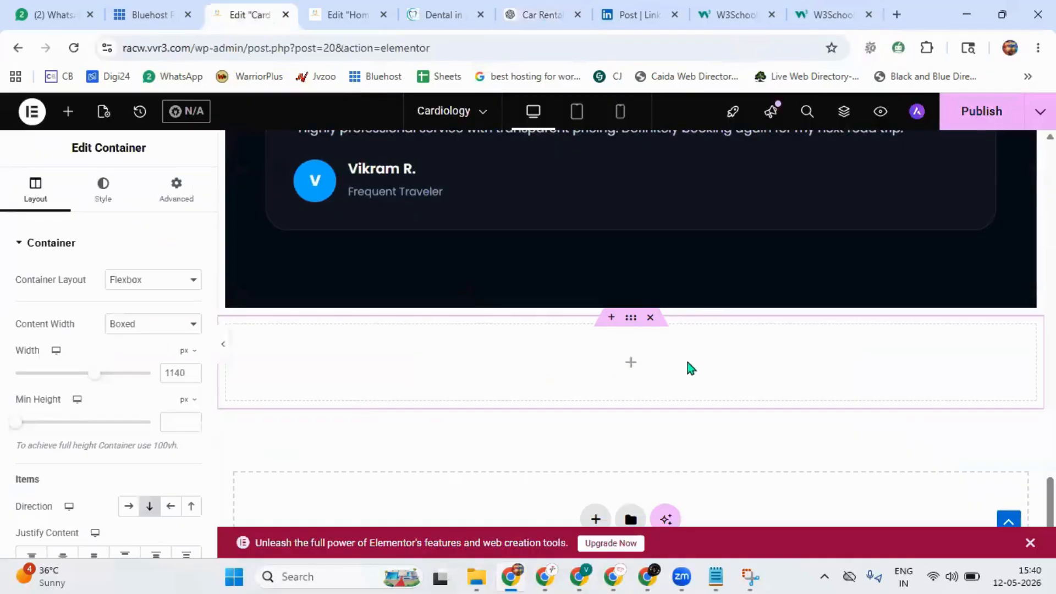
{"action": "left_click", "coordinate": [631, 368]}
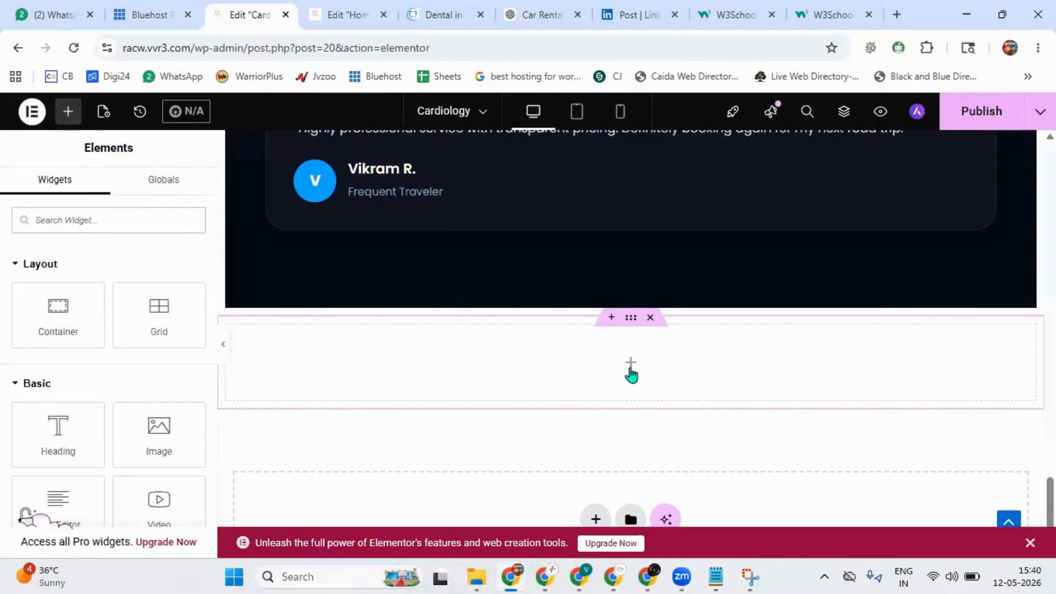
{"action": "type", "text": "html"}
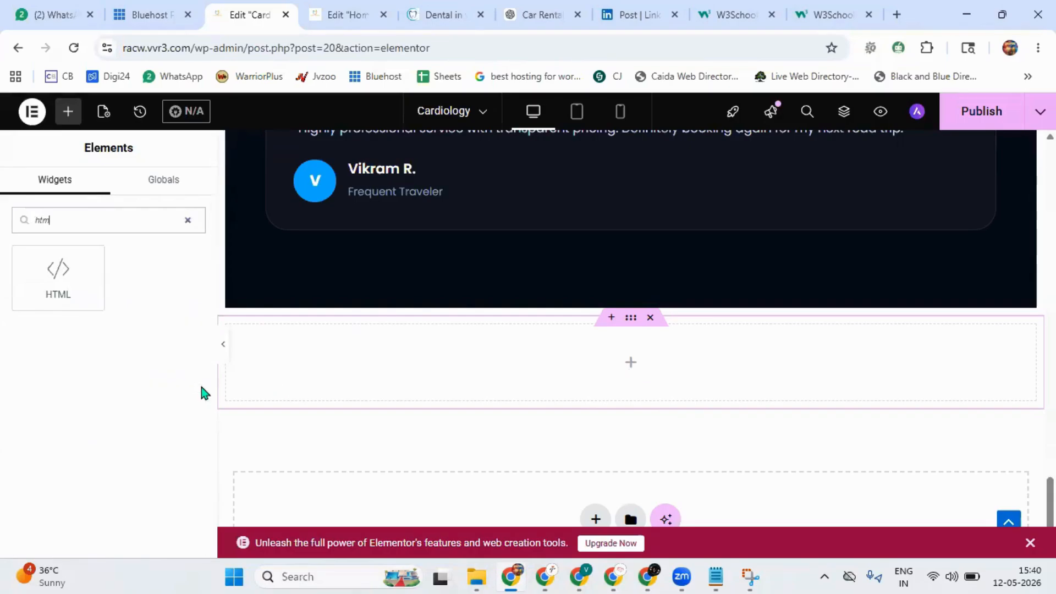
{"action": "left_click", "coordinate": [58, 275]}
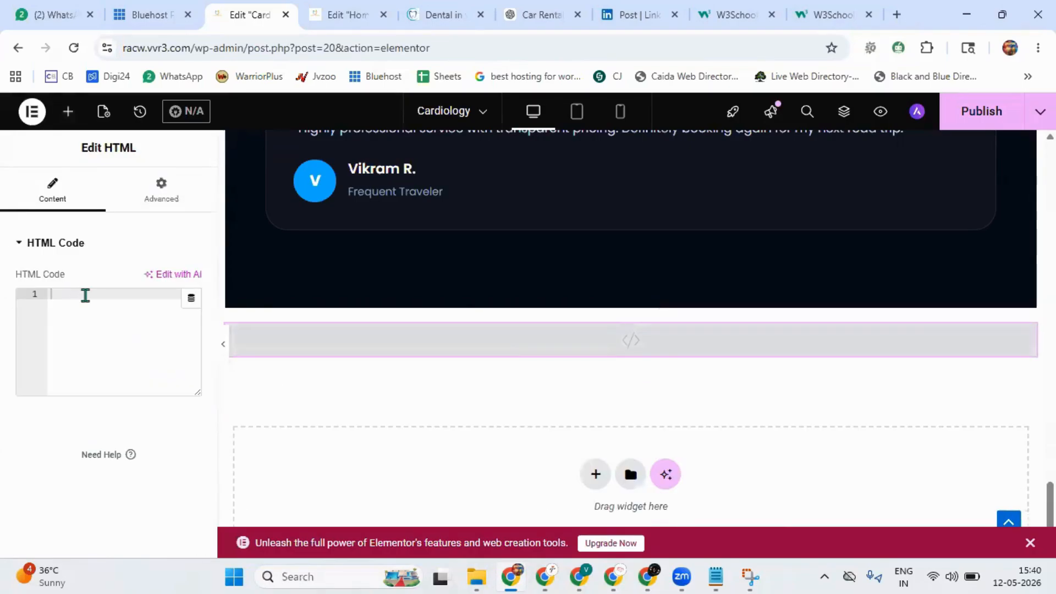
{"action": "right_click", "coordinate": [86, 296]}
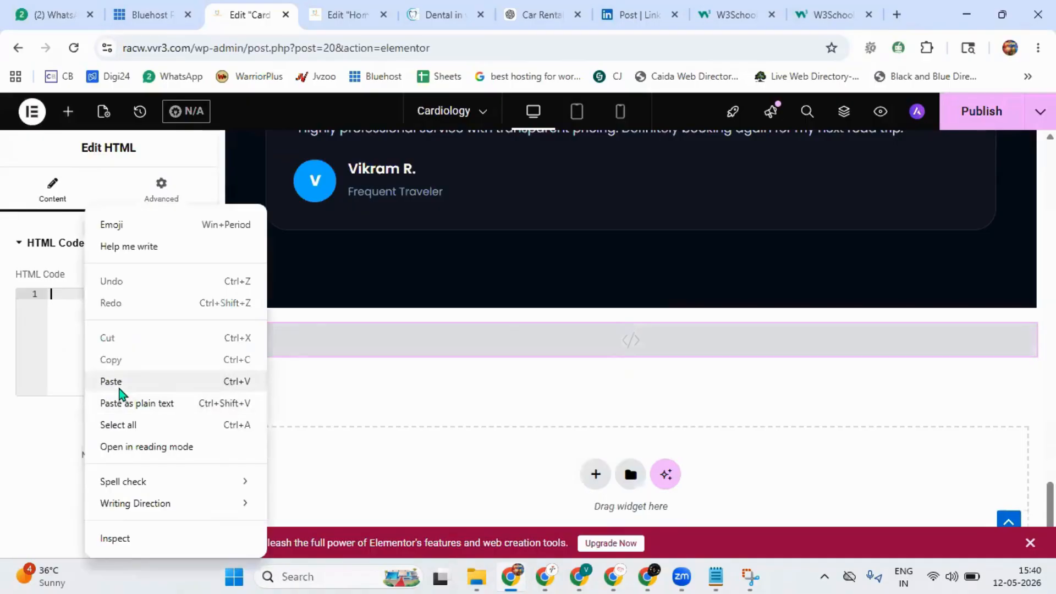
{"action": "left_click", "coordinate": [115, 382]}
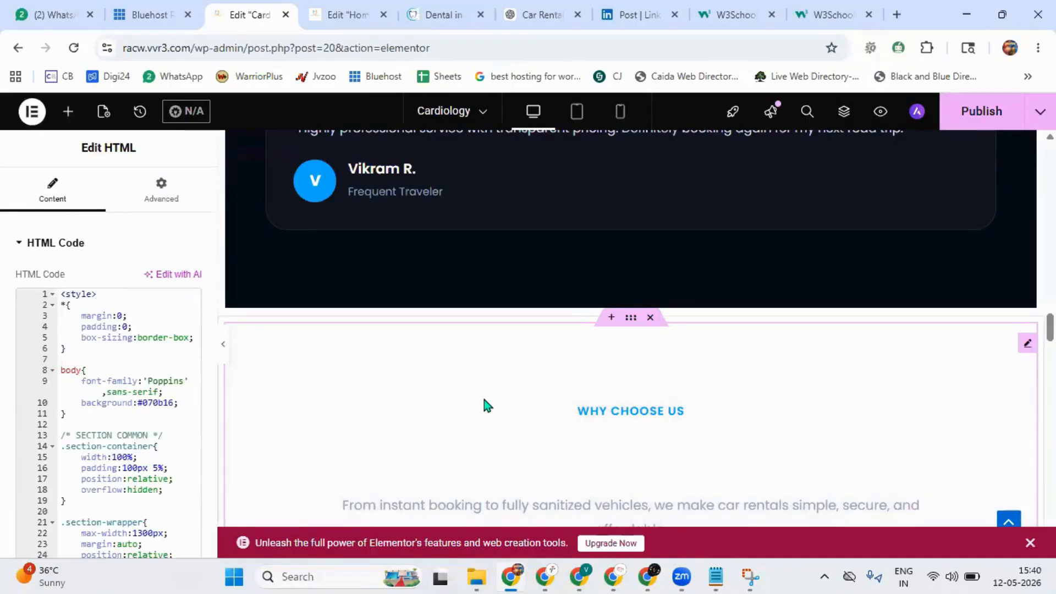
Examine the rendered Why Choose Us cards, numbered booking steps and pricing cards down to the end of the page.
{"action": "scroll", "coordinate": [485, 399], "scroll_direction": "down", "scroll_amount": 10}
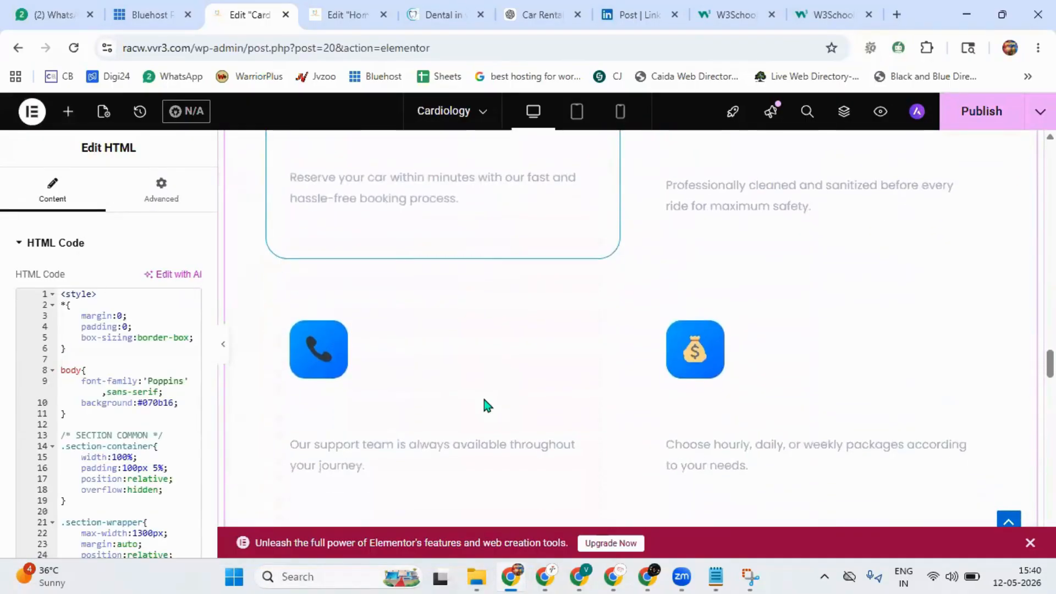
{"action": "scroll", "coordinate": [483, 400], "scroll_direction": "down", "scroll_amount": 15}
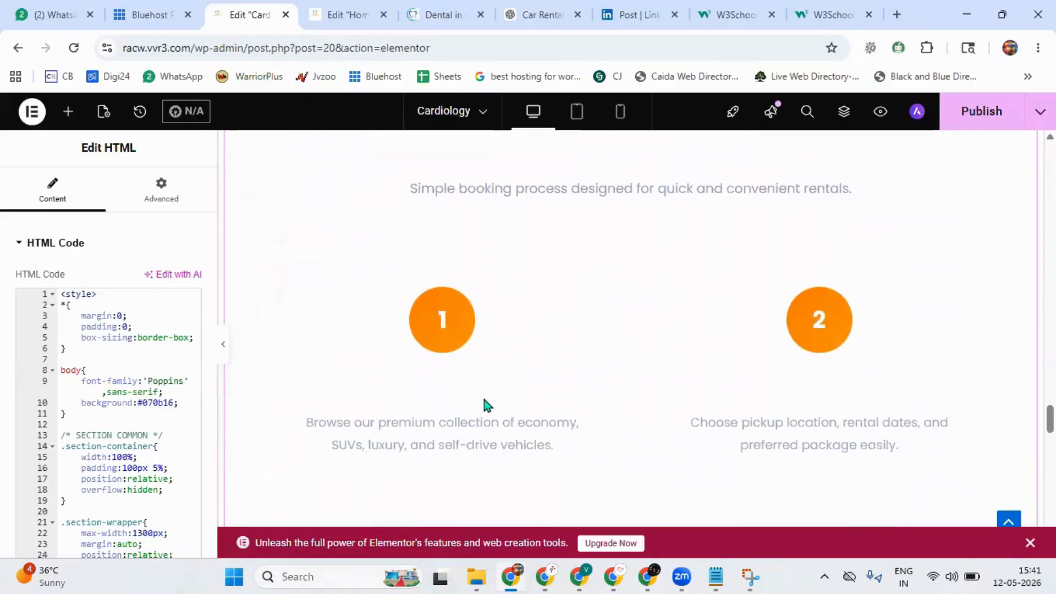
{"action": "scroll", "coordinate": [490, 398], "scroll_direction": "down", "scroll_amount": 10}
{"action": "scroll", "coordinate": [693, 330], "scroll_direction": "down", "scroll_amount": 8}
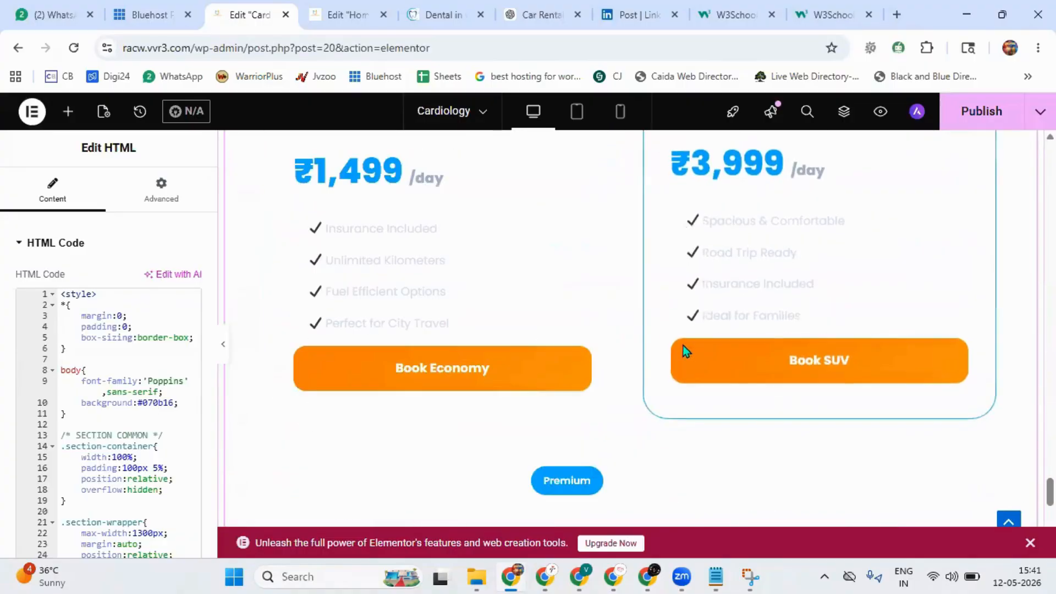
{"action": "scroll", "coordinate": [464, 288], "scroll_direction": "down", "scroll_amount": 10}
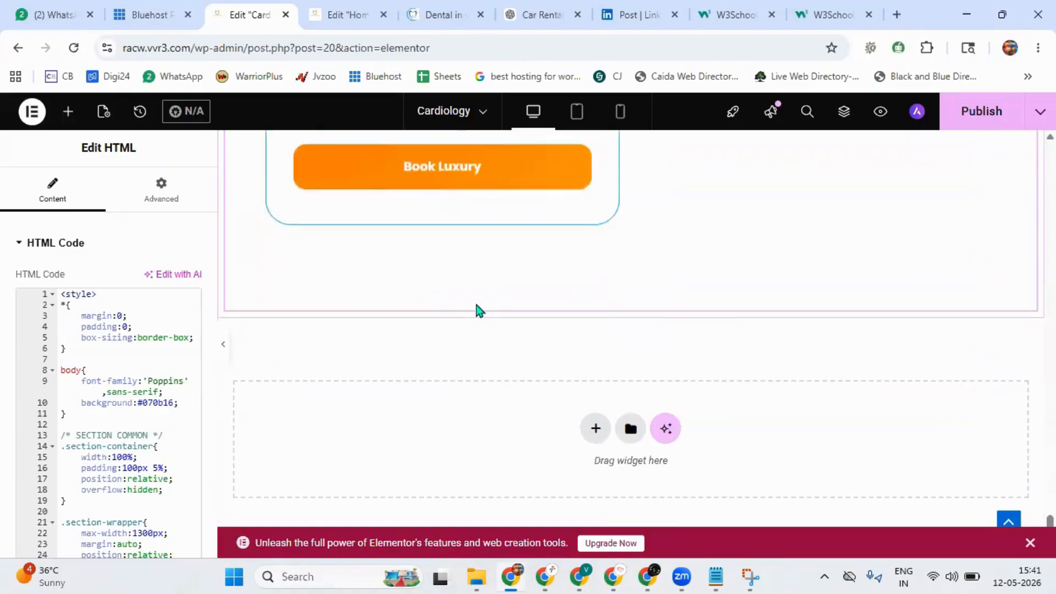
Switch to ChatGPT and send the prompt "next remaining all sections give".
{"action": "left_click", "coordinate": [531, 14]}
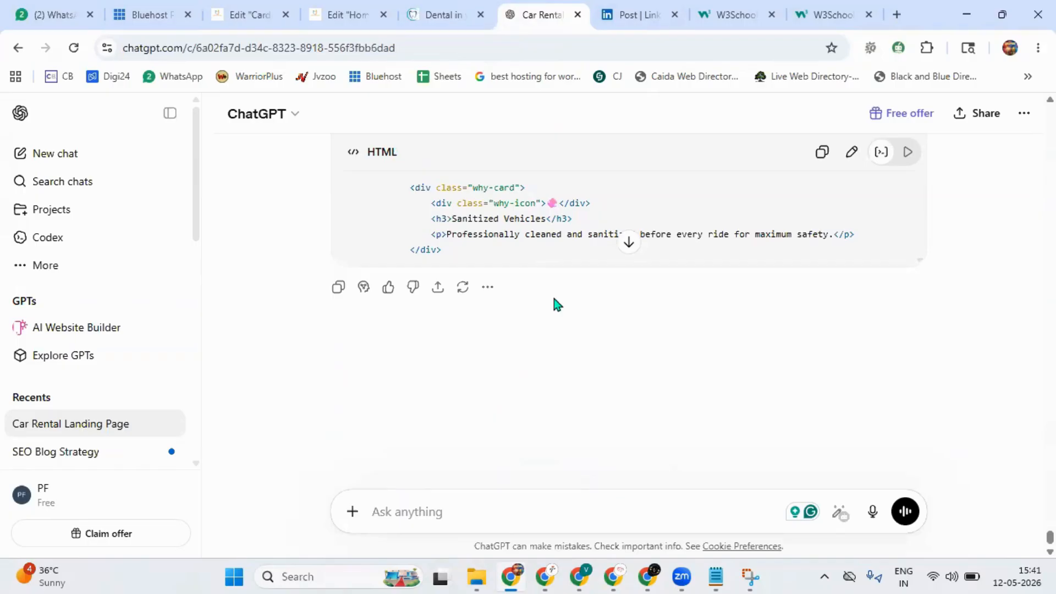
{"action": "left_click", "coordinate": [415, 505]}
{"action": "type", "text": "next remaining all sections give"}
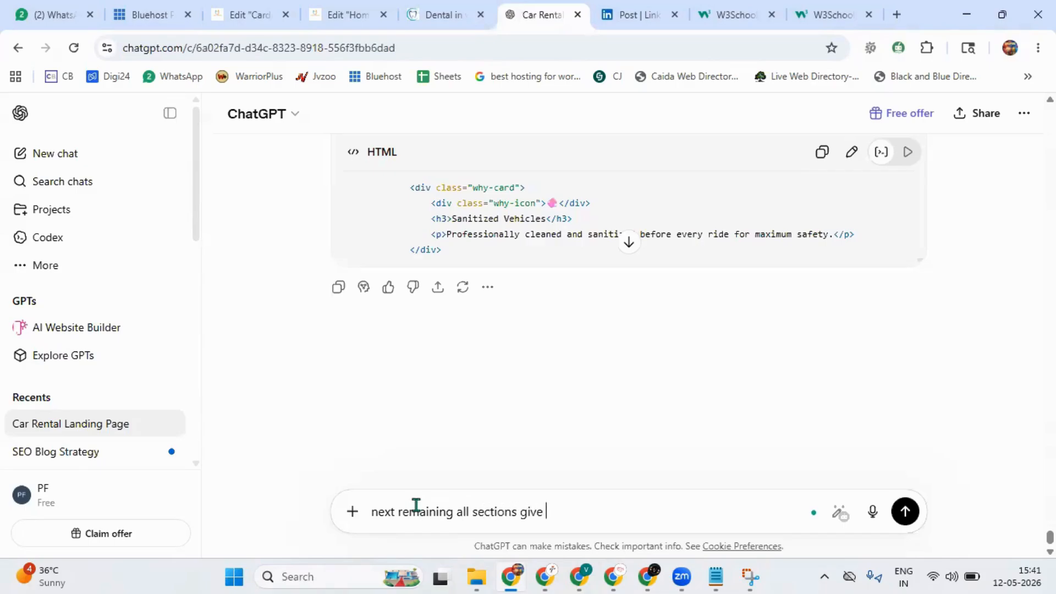
{"action": "key", "text": "Return"}
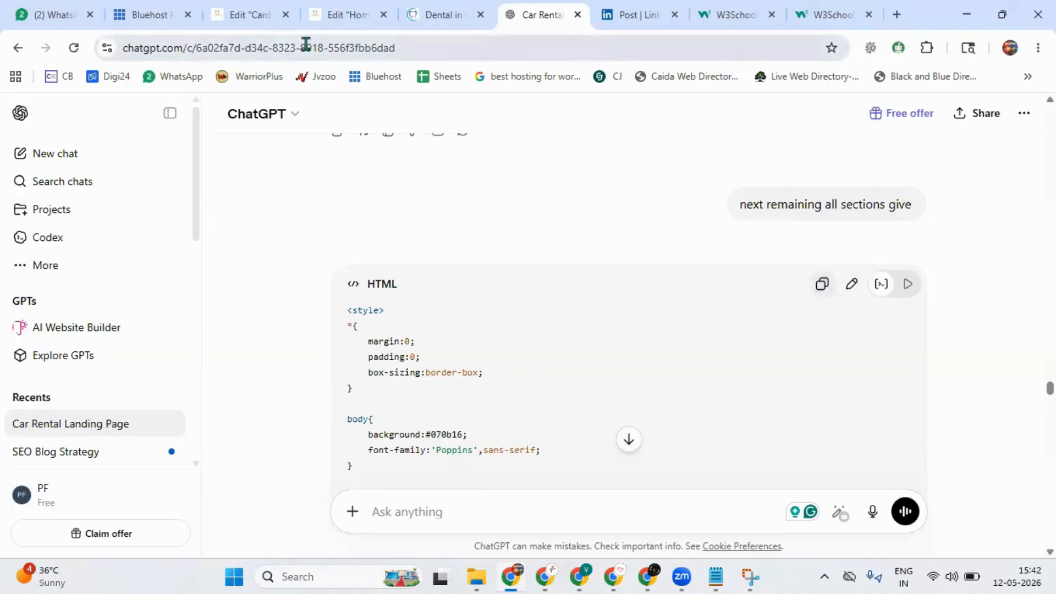
Back in the Elementor editor, add a single-column Flexbox container below the pricing cards.
{"action": "left_click", "coordinate": [250, 15]}
{"action": "left_click", "coordinate": [596, 428]}
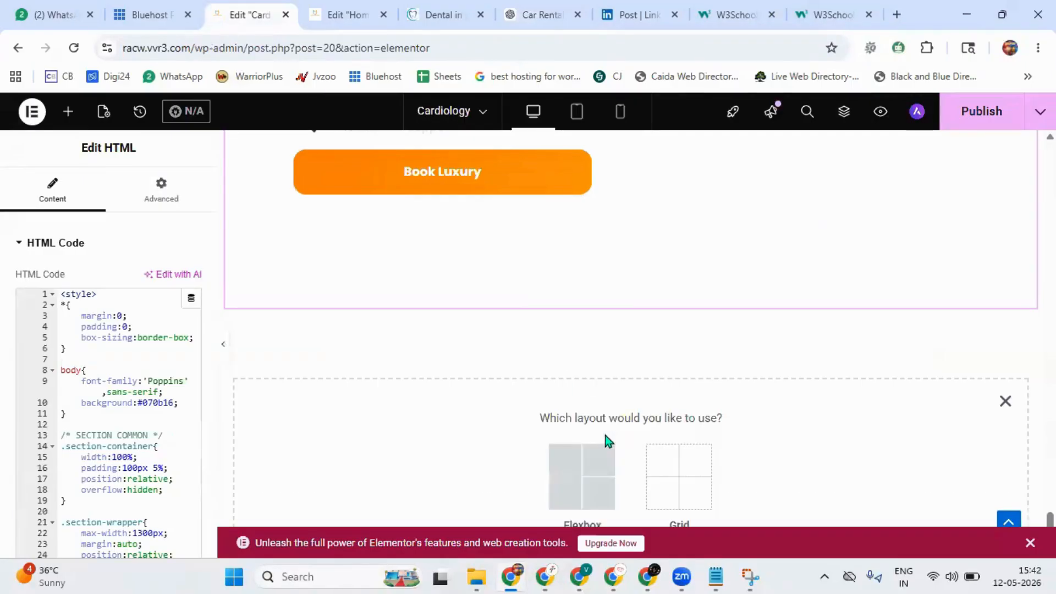
{"action": "left_click", "coordinate": [569, 469]}
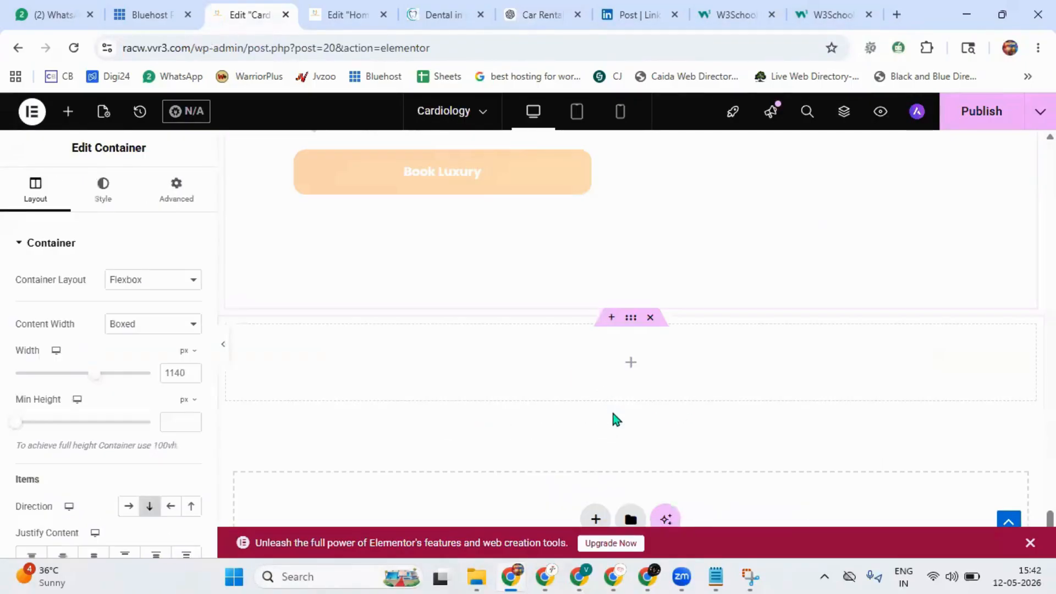
Add an HTML widget to the container below the pricing cards and paste the remaining sections' code into it.
{"action": "left_click", "coordinate": [636, 372]}
{"action": "type", "text": "htm"}
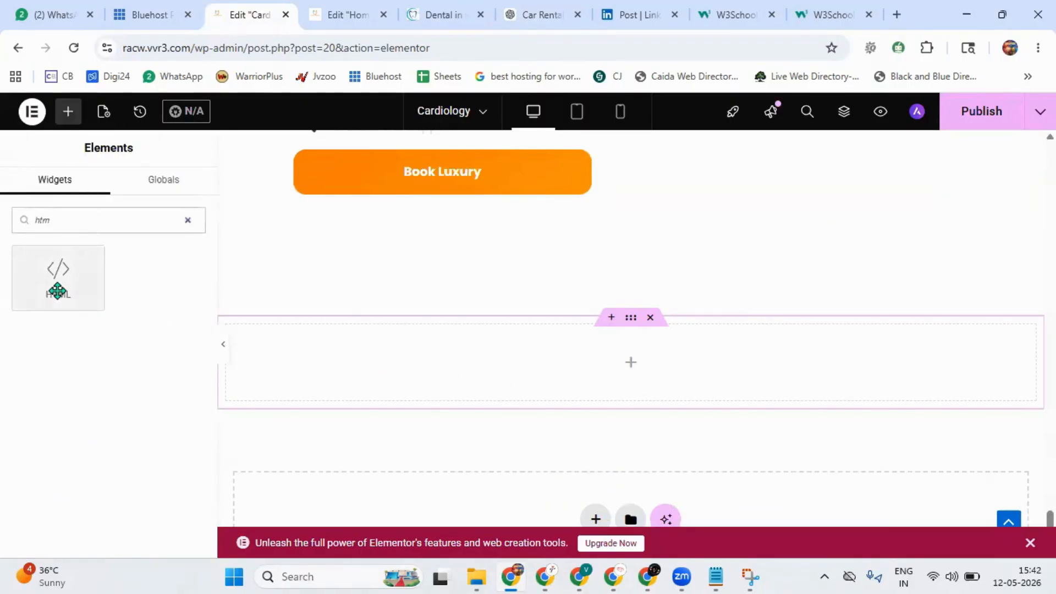
{"action": "left_click", "coordinate": [58, 290]}
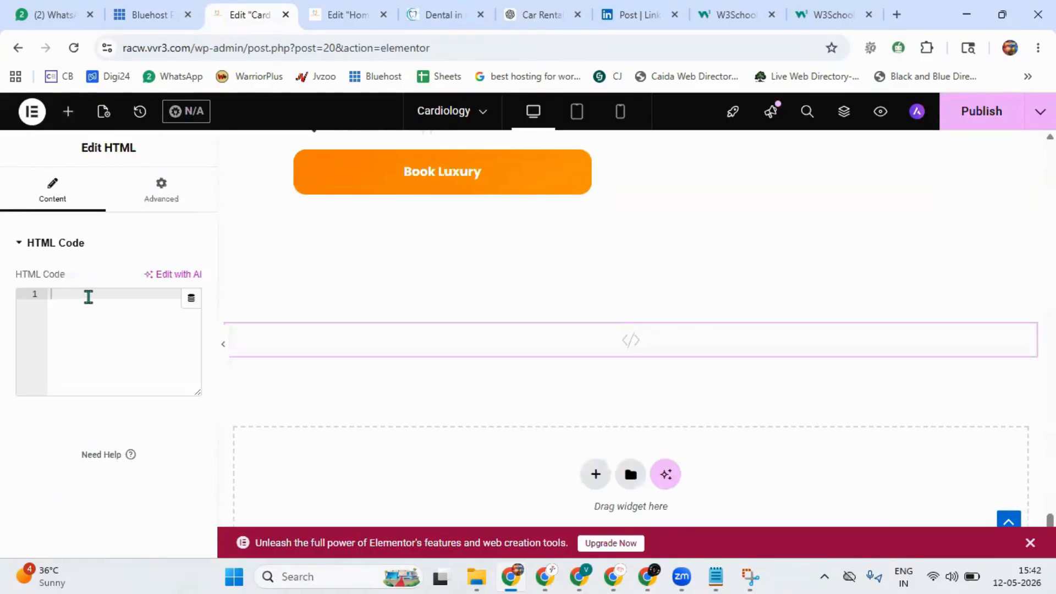
{"action": "key", "text": "ctrl+v"}
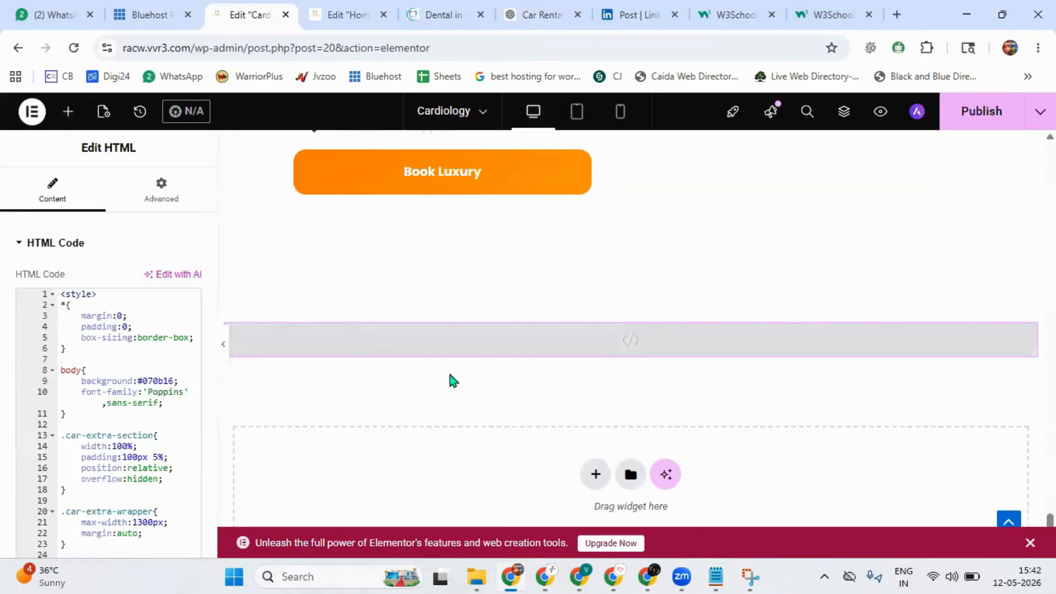
Examine the newly rendered sections, from the customer testimonials down to the DriveX Rentals footer.
{"action": "scroll", "coordinate": [324, 418], "scroll_direction": "down", "scroll_amount": 5}
{"action": "scroll", "coordinate": [443, 383], "scroll_direction": "down", "scroll_amount": 15}
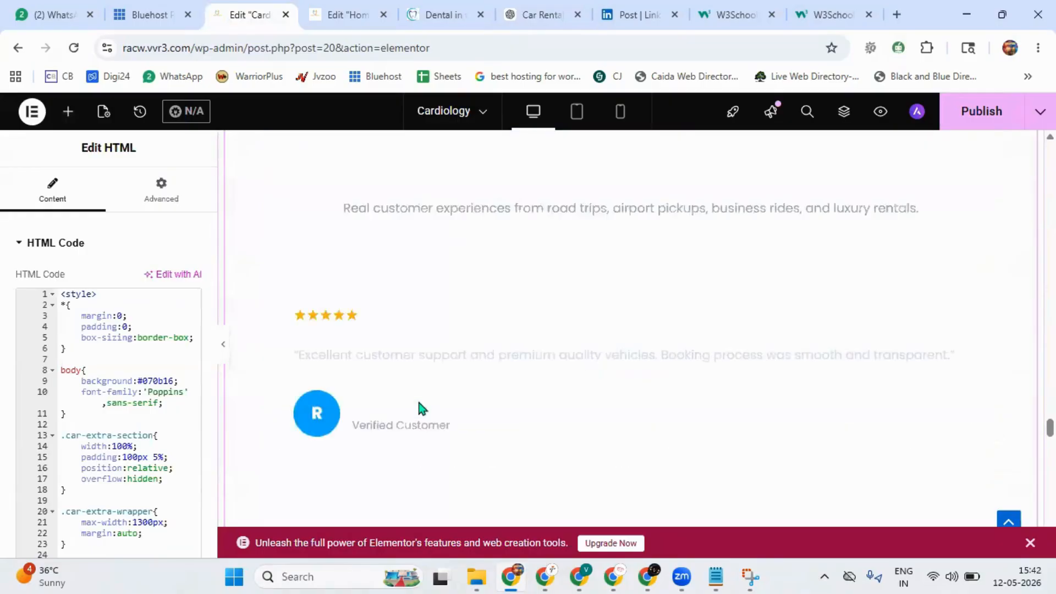
{"action": "scroll", "coordinate": [426, 419], "scroll_direction": "down", "scroll_amount": 10}
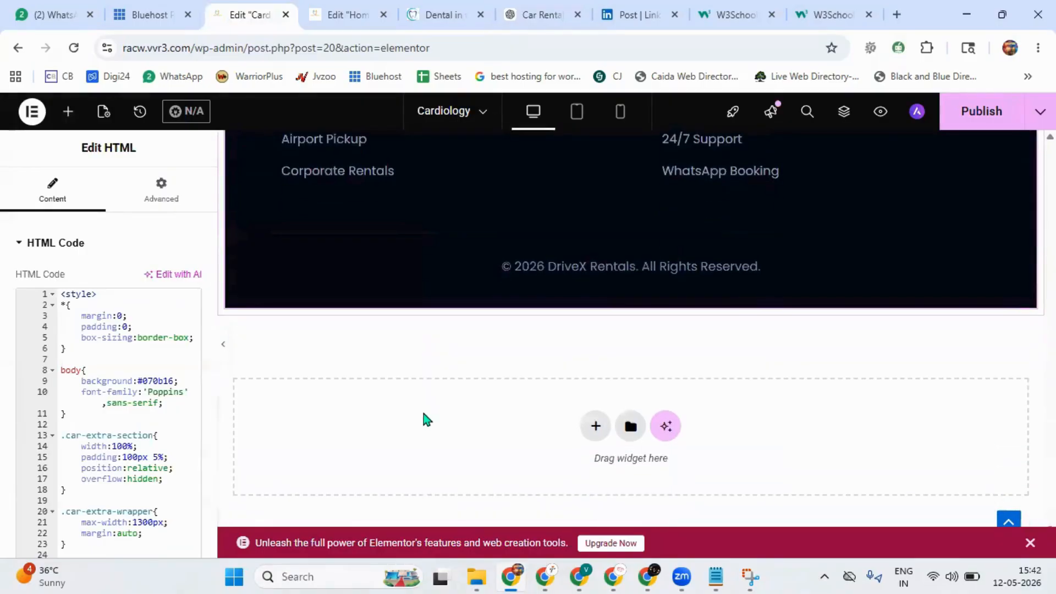
{"action": "scroll", "coordinate": [427, 414], "scroll_direction": "up", "scroll_amount": 3}
{"action": "scroll", "coordinate": [424, 412], "scroll_direction": "up", "scroll_amount": 6}
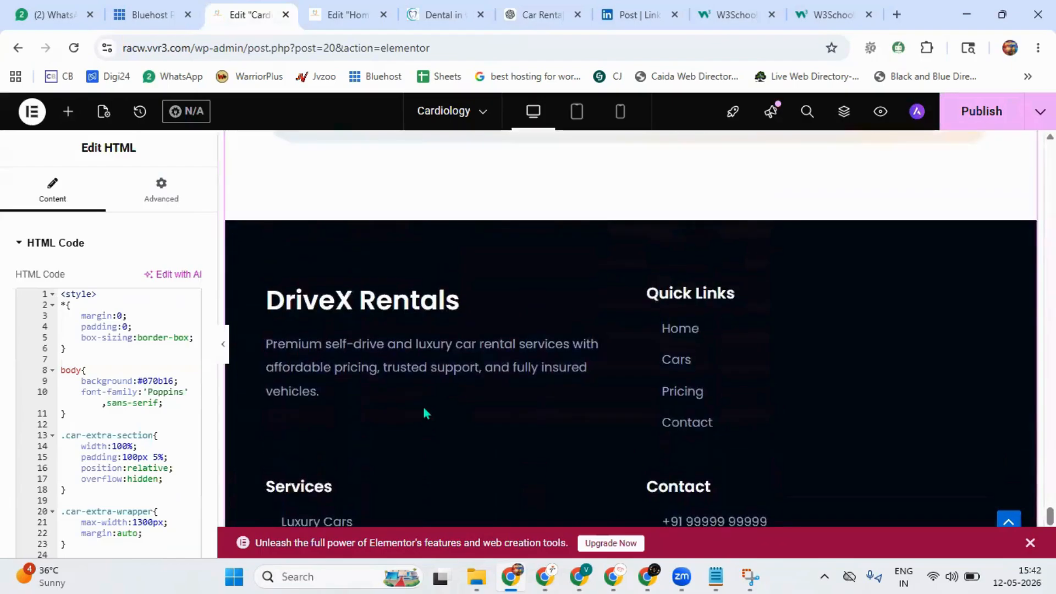
Publish the Cardiology page containing the newly added car rental sections.
{"action": "left_click", "coordinate": [223, 348]}
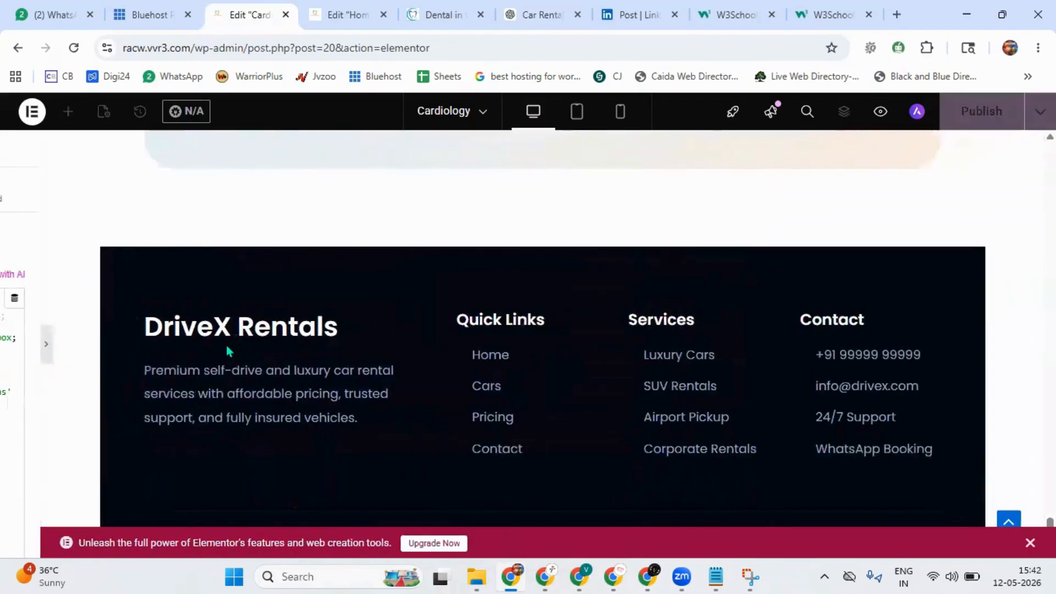
{"action": "scroll", "coordinate": [7, 352], "scroll_direction": "up", "scroll_amount": 5}
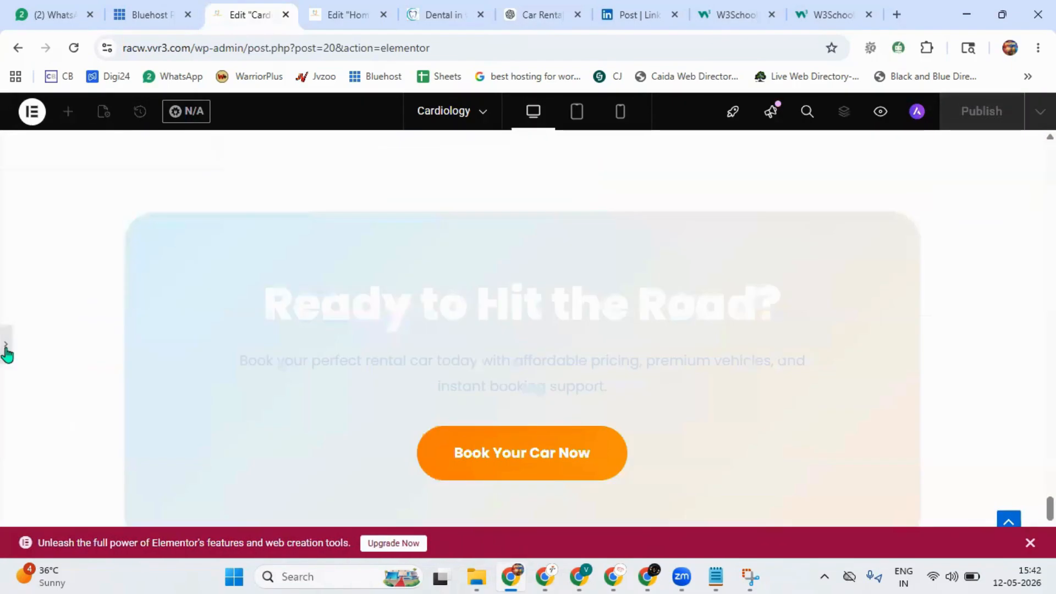
{"action": "left_click", "coordinate": [5, 347]}
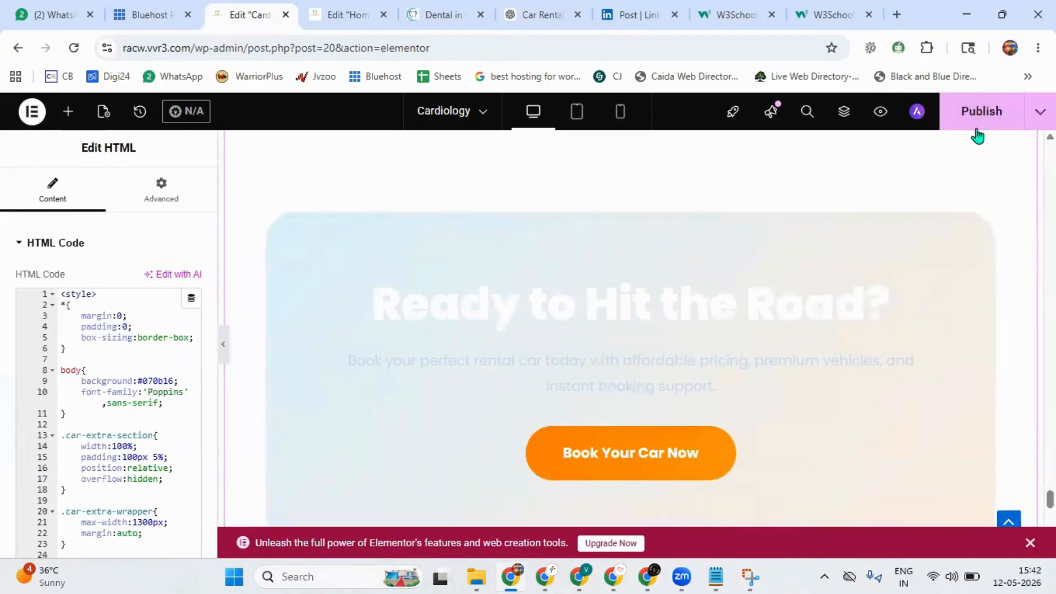
{"action": "left_click", "coordinate": [978, 135]}
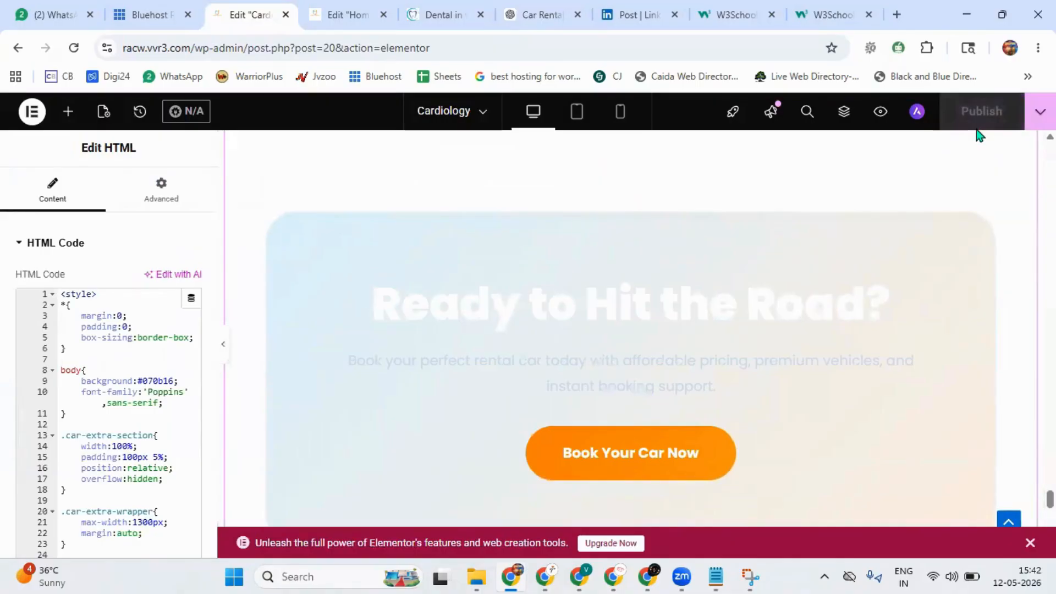
{"action": "scroll", "coordinate": [615, 294], "scroll_direction": "up", "scroll_amount": 20}
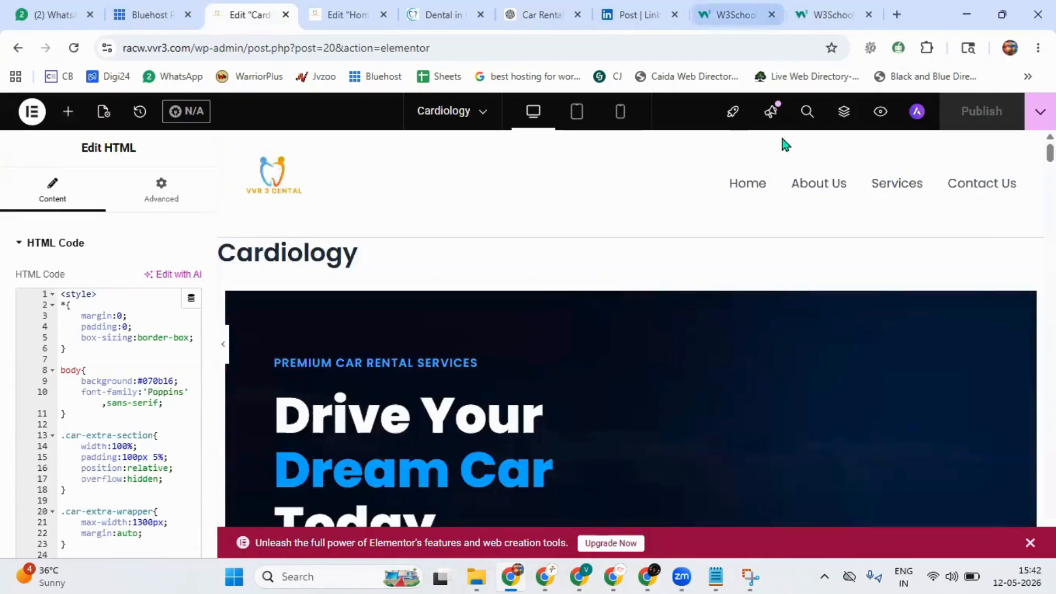
{"action": "left_click", "coordinate": [348, 19]}
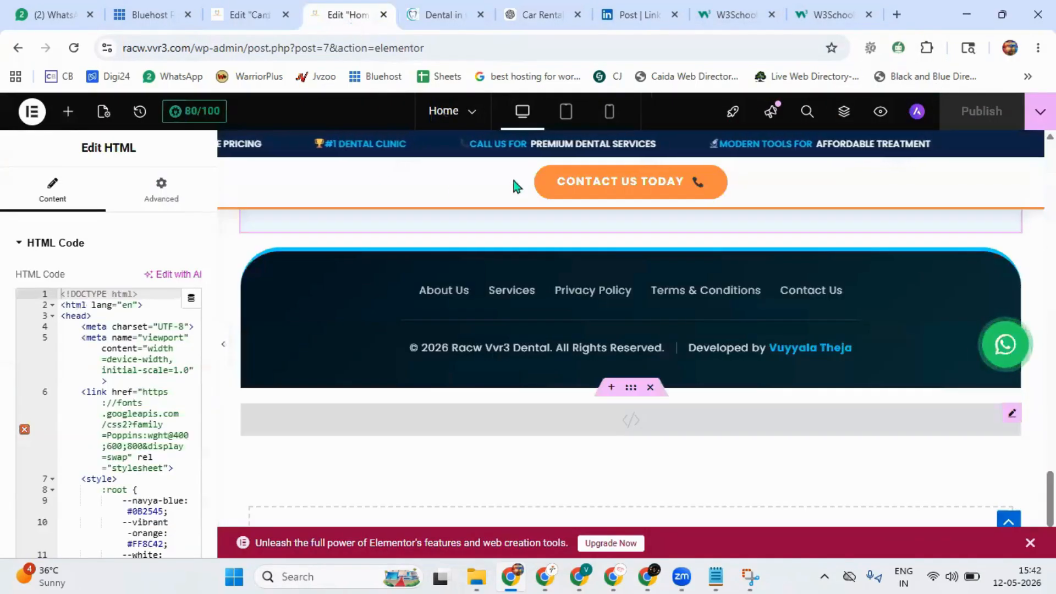
{"action": "scroll", "coordinate": [707, 302], "scroll_direction": "up", "scroll_amount": 10}
{"action": "scroll", "coordinate": [696, 289], "scroll_direction": "up", "scroll_amount": 5}
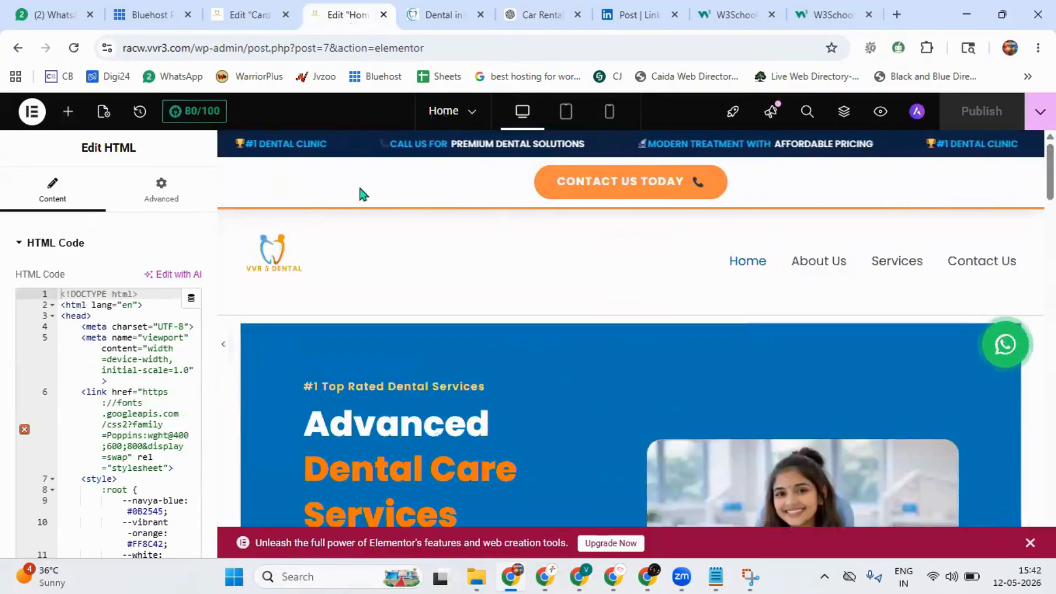
{"action": "left_click", "coordinate": [271, 20]}
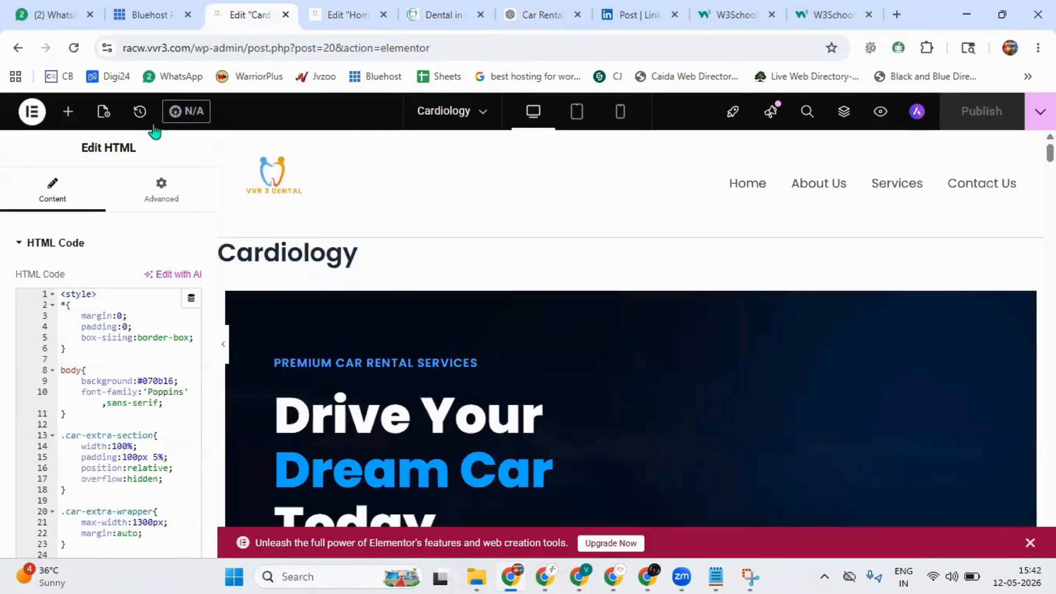
Exit Elementor to the Cardiology page's WordPress editor and close the two W3Schools tabs.
{"action": "left_click", "coordinate": [33, 112]}
{"action": "left_click", "coordinate": [58, 316]}
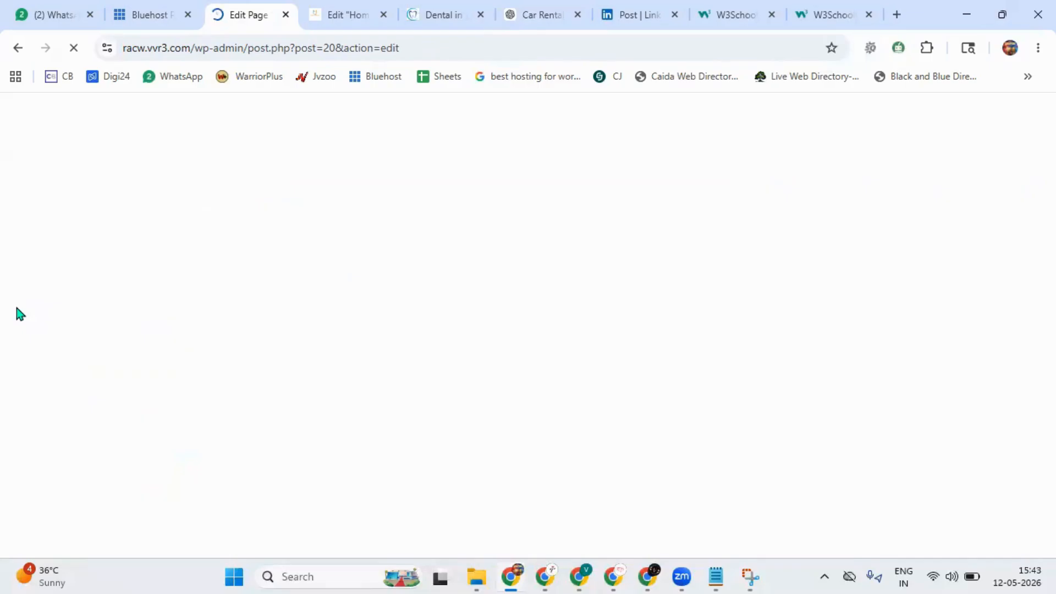
{"action": "left_click", "coordinate": [773, 19]}
{"action": "left_click", "coordinate": [773, 19]}
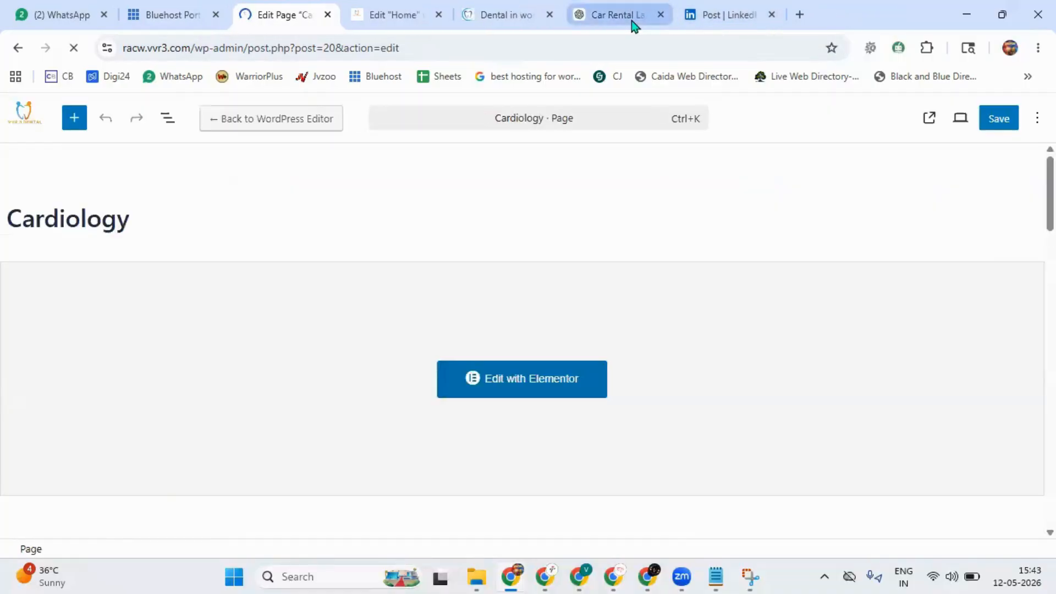
{"action": "left_click", "coordinate": [632, 21]}
{"action": "left_click", "coordinate": [279, 22]}
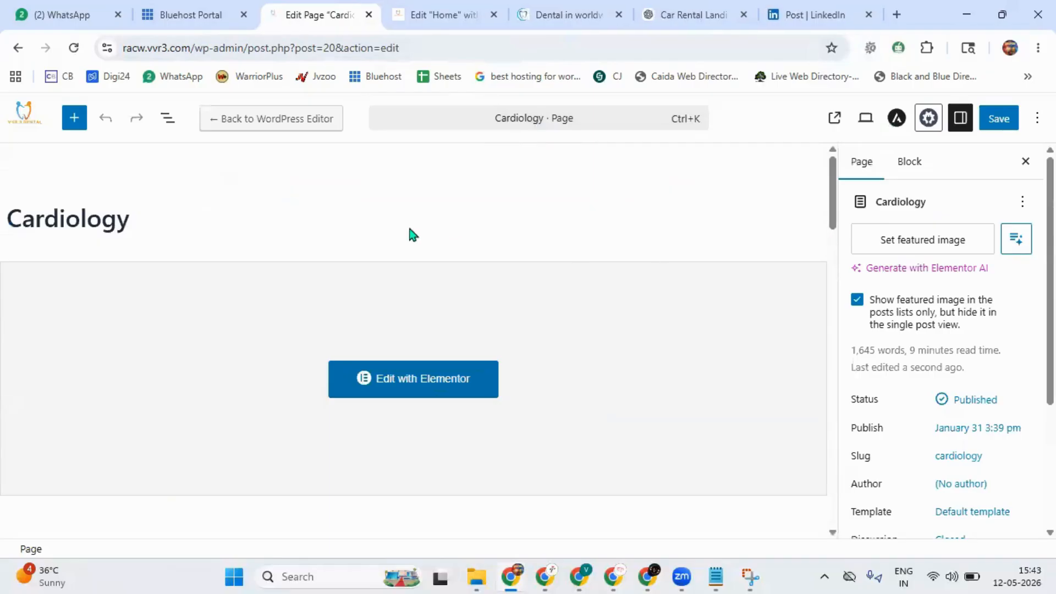
Save the Cardiology page and open its live version in a new browser tab.
{"action": "left_click", "coordinate": [996, 127]}
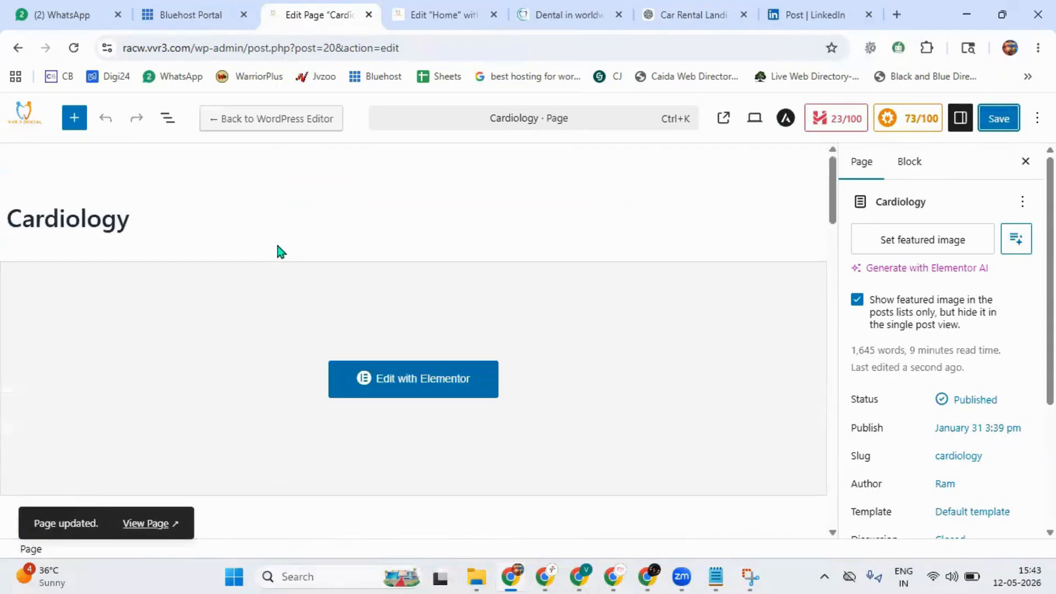
{"action": "right_click", "coordinate": [149, 525]}
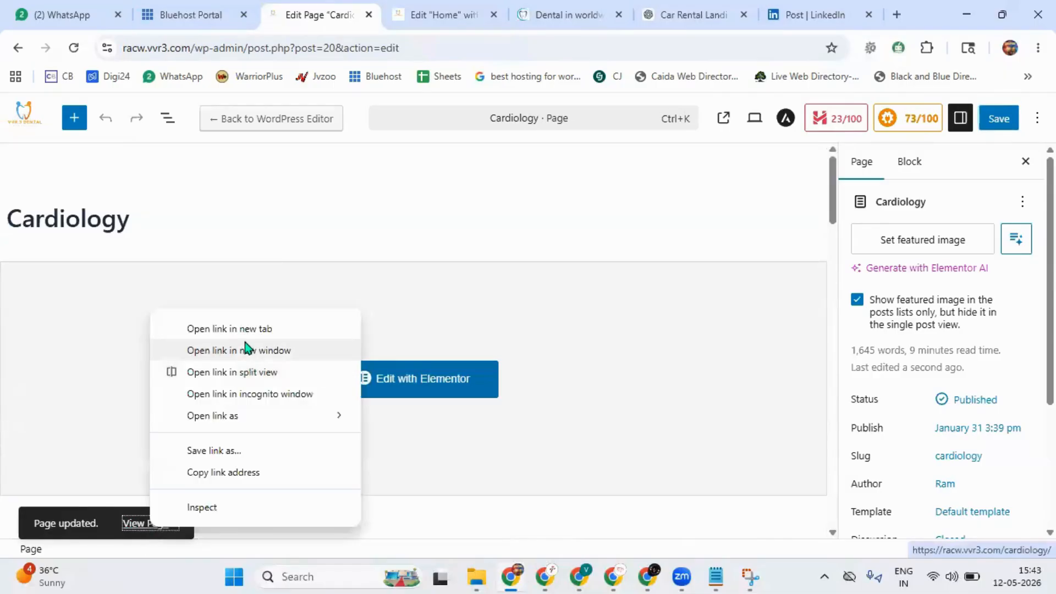
{"action": "left_click", "coordinate": [244, 330]}
{"action": "left_click", "coordinate": [380, 21]}
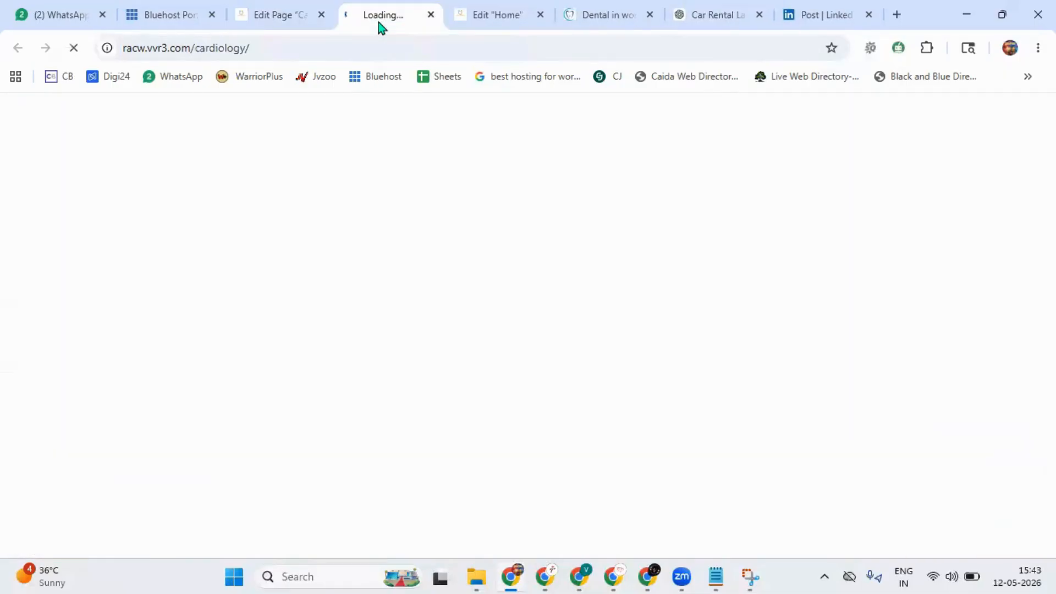
{"action": "left_click", "coordinate": [300, 50]}
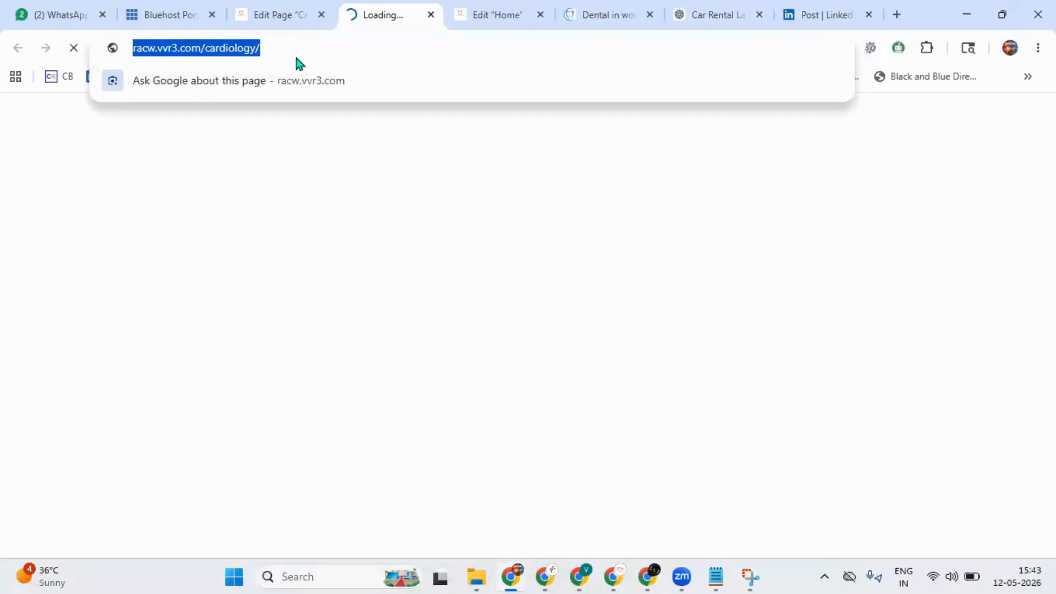
{"action": "right_click", "coordinate": [297, 49]}
{"action": "left_click", "coordinate": [350, 195]}
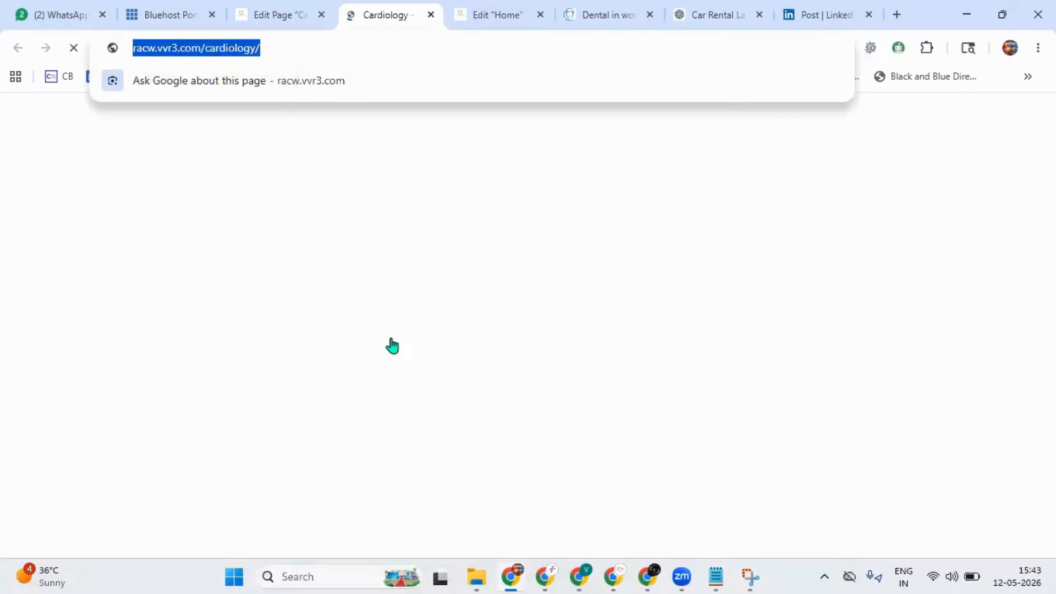
{"action": "key", "text": "alt+Tab"}
{"action": "key", "text": "ctrl+v"}
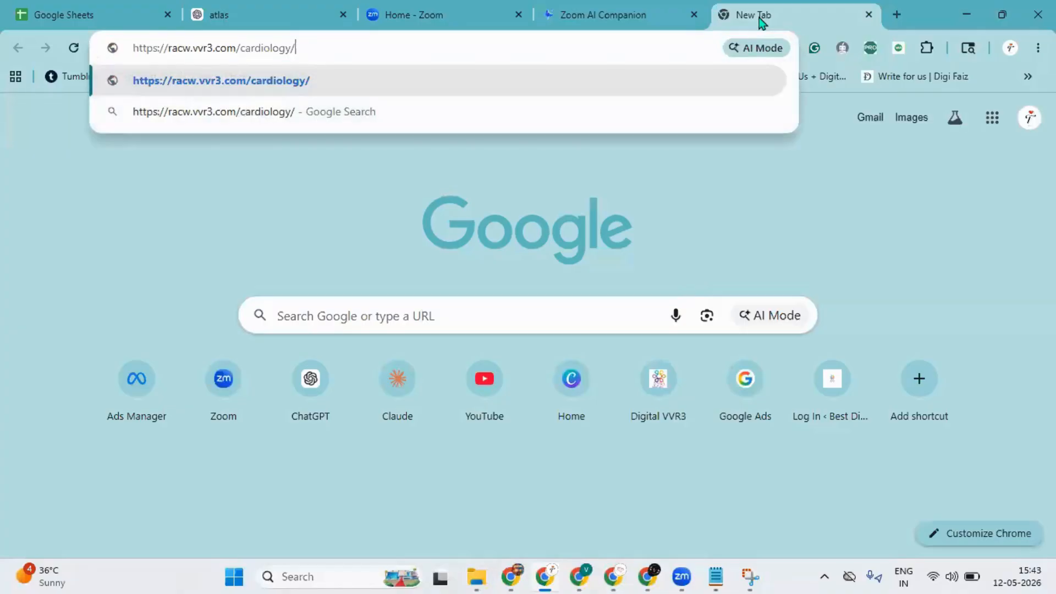
{"action": "key", "text": "Return"}
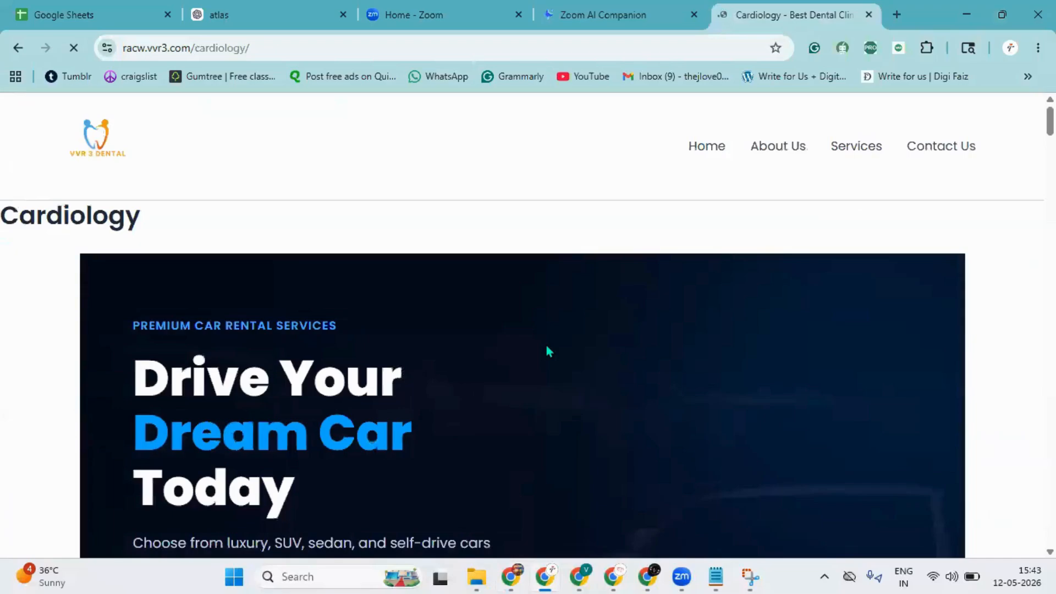
Examine the live page from the hero banner and booking form through the trust, Why Choose Us and How It Works sections.
{"action": "scroll", "coordinate": [547, 350], "scroll_direction": "down", "scroll_amount": 4}
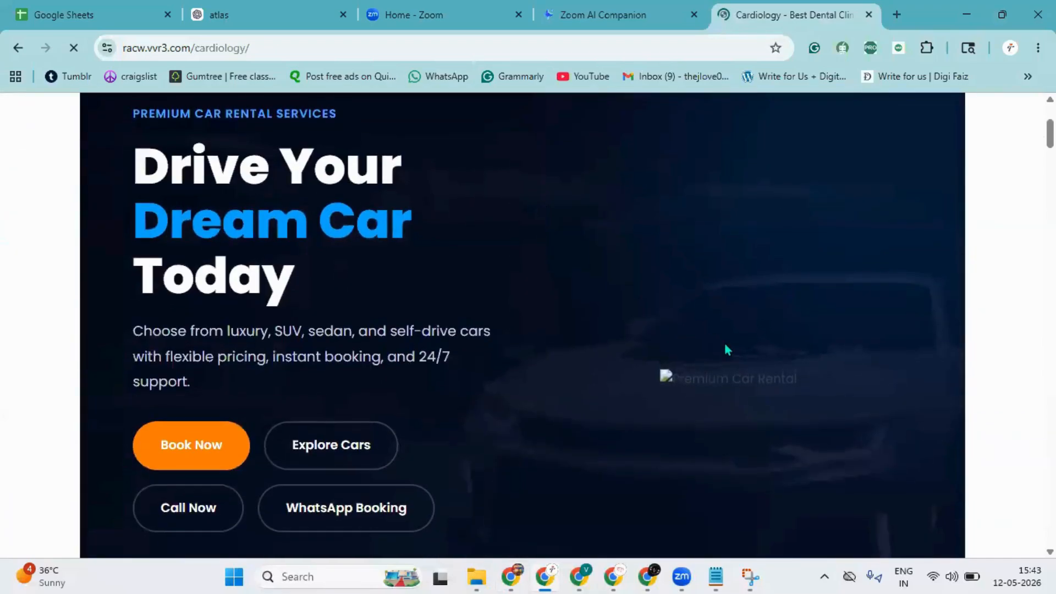
{"action": "scroll", "coordinate": [726, 348], "scroll_direction": "down", "scroll_amount": 8}
{"action": "scroll", "coordinate": [727, 349], "scroll_direction": "down", "scroll_amount": 1}
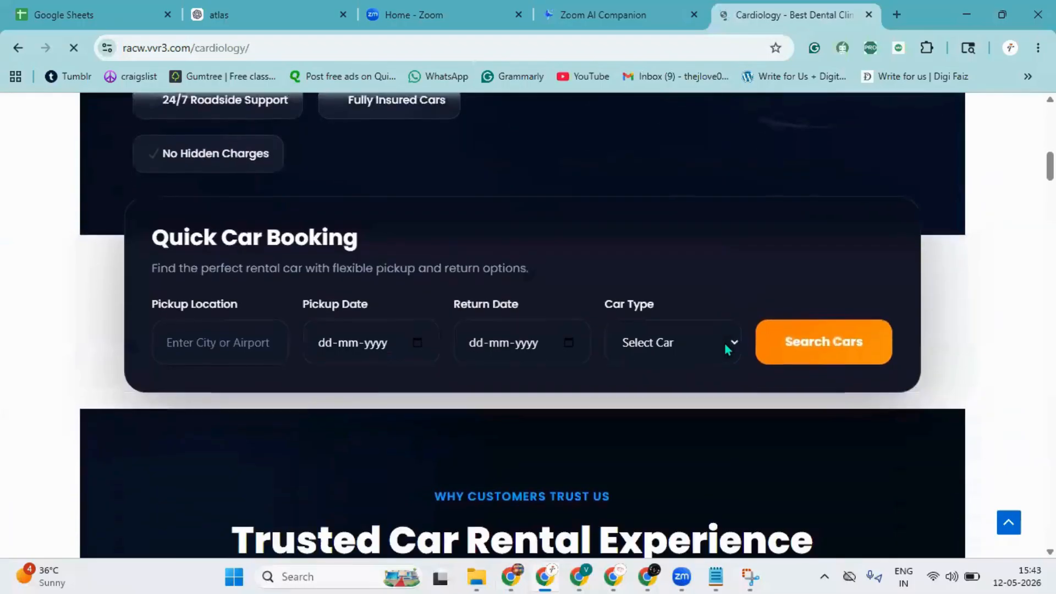
{"action": "scroll", "coordinate": [499, 379], "scroll_direction": "down", "scroll_amount": 6}
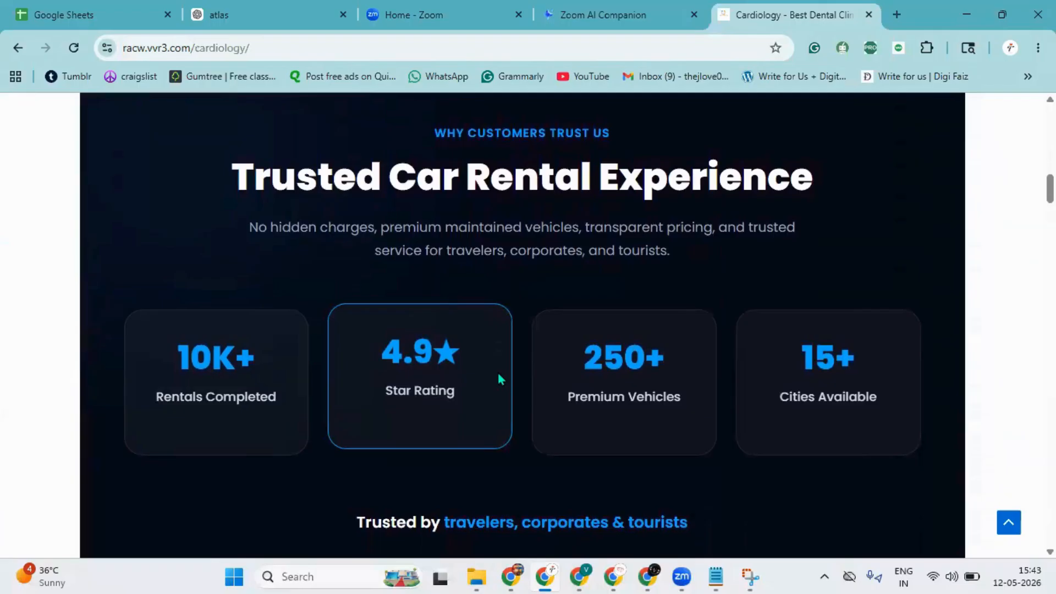
{"action": "scroll", "coordinate": [498, 374], "scroll_direction": "down", "scroll_amount": 9}
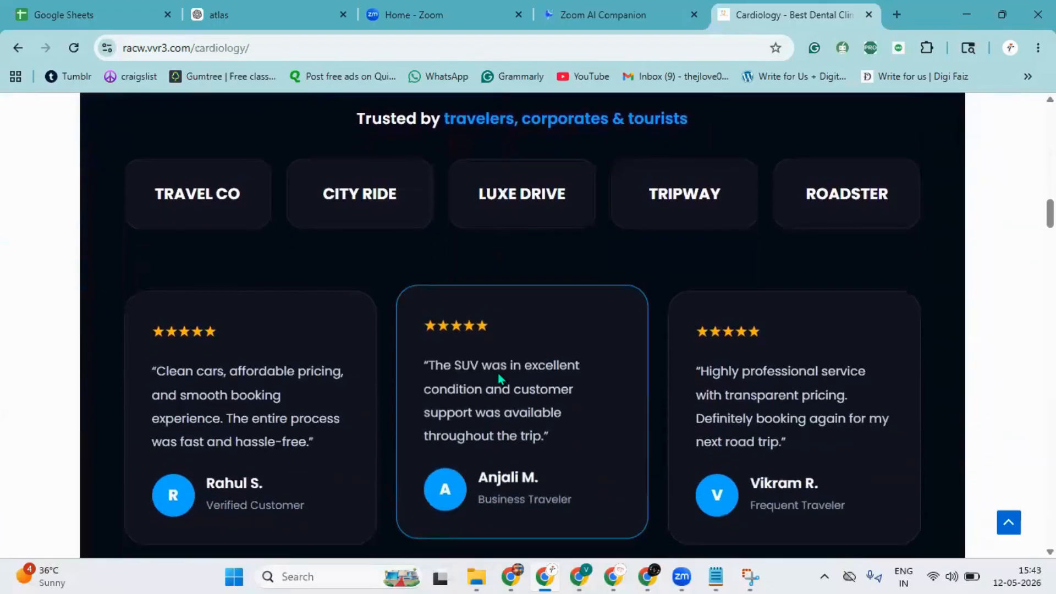
{"action": "scroll", "coordinate": [498, 372], "scroll_direction": "down", "scroll_amount": 10}
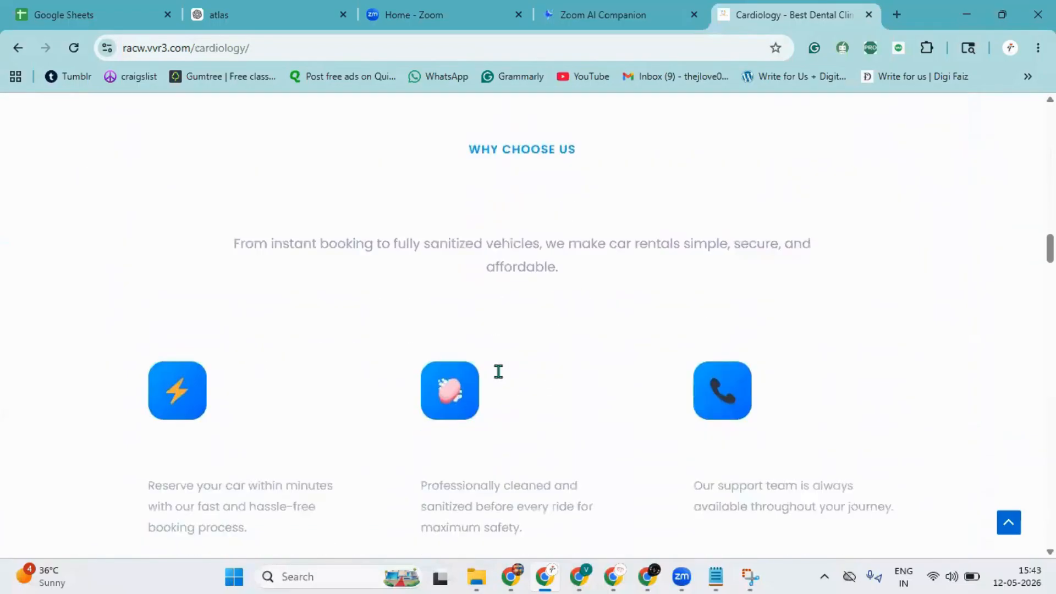
{"action": "scroll", "coordinate": [499, 371], "scroll_direction": "down", "scroll_amount": 5}
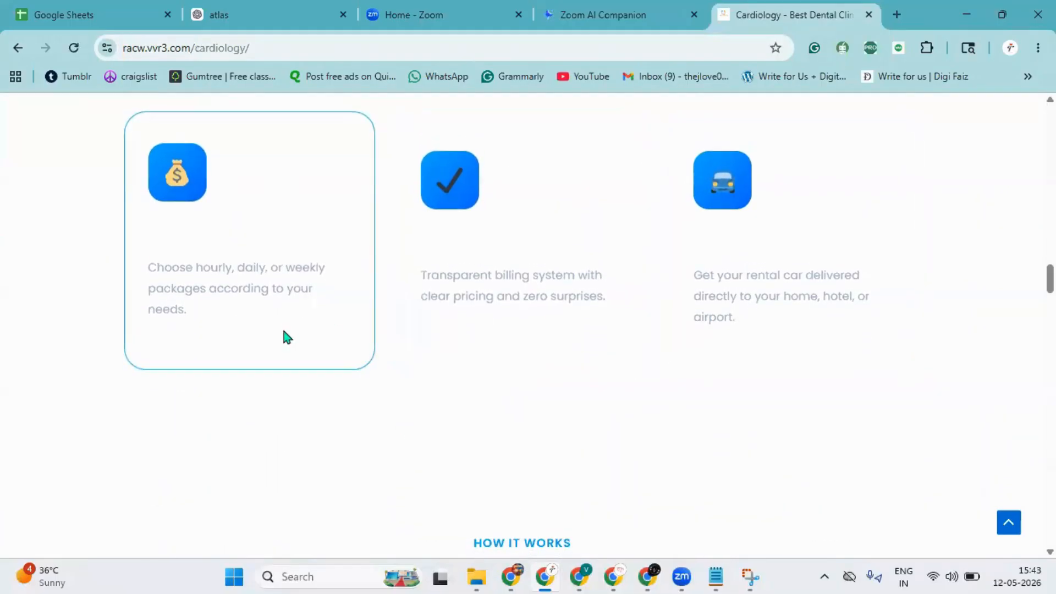
{"action": "scroll", "coordinate": [414, 234], "scroll_direction": "down", "scroll_amount": 8}
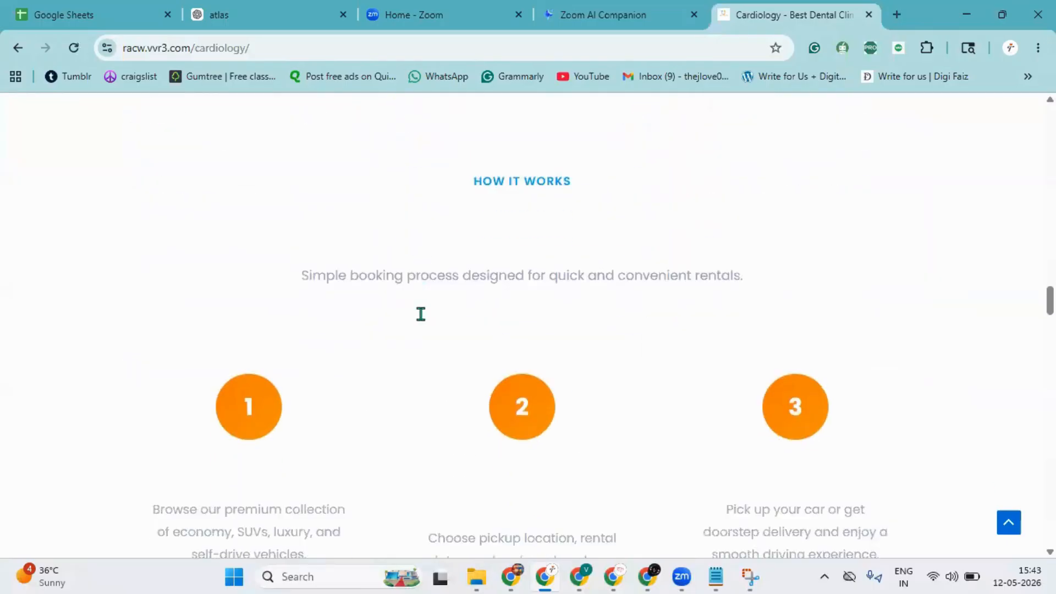
{"action": "scroll", "coordinate": [289, 408], "scroll_direction": "down", "scroll_amount": 2}
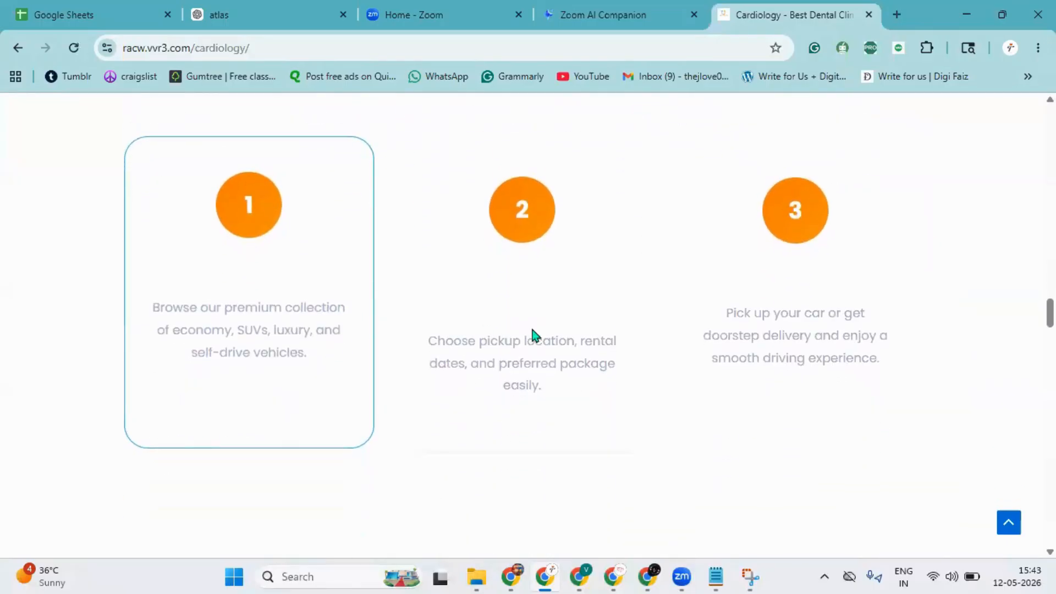
{"action": "scroll", "coordinate": [432, 347], "scroll_direction": "down", "scroll_amount": 6}
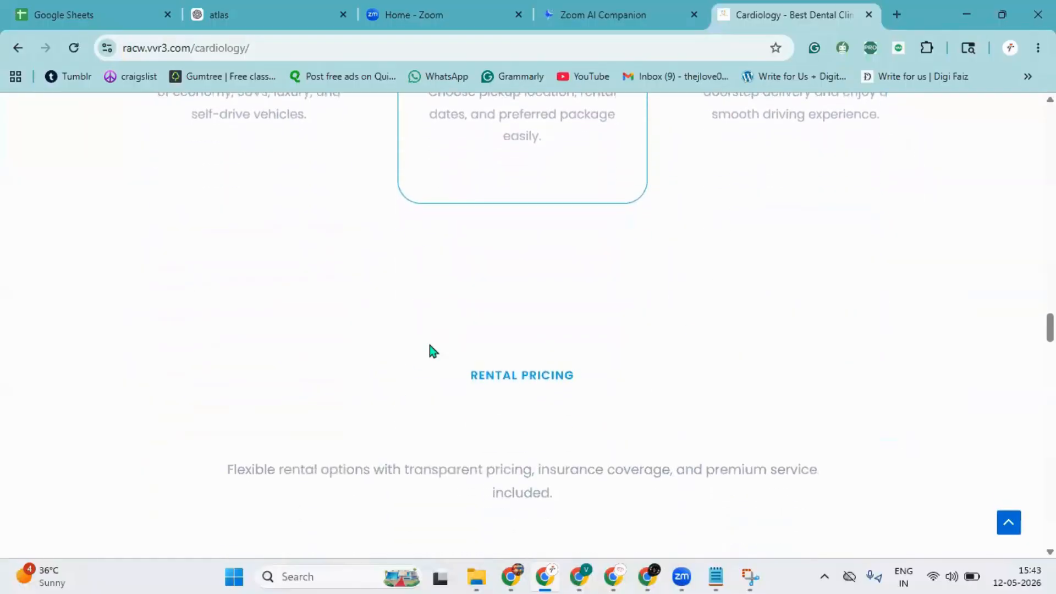
Examine the live page's rental pricing, first-booking offer, testimonials, FAQ and footer sections, ending back at its header.
{"action": "scroll", "coordinate": [430, 343], "scroll_direction": "down", "scroll_amount": 5}
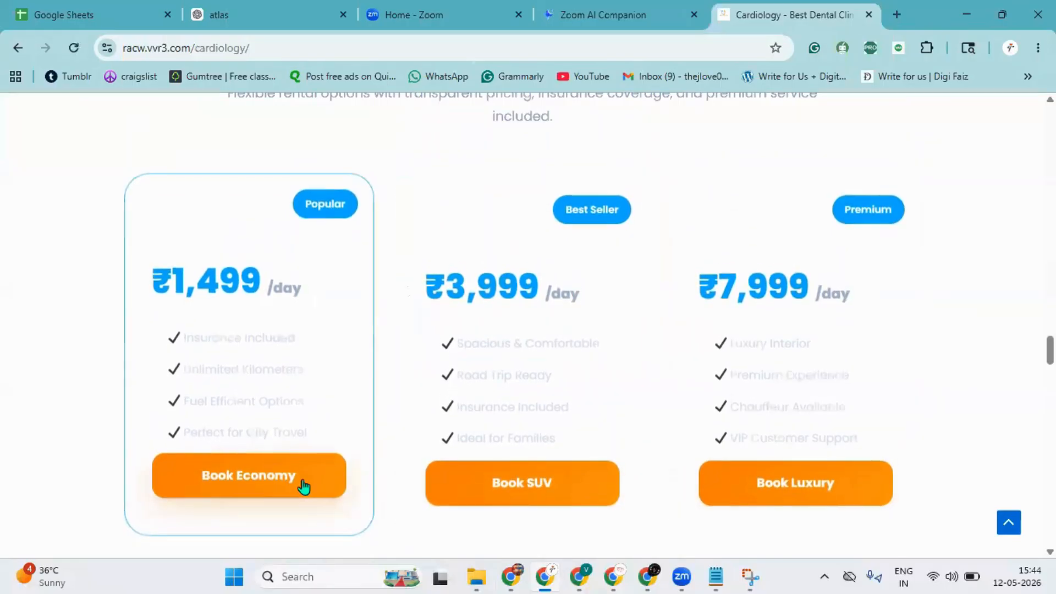
{"action": "scroll", "coordinate": [364, 399], "scroll_direction": "up", "scroll_amount": 5}
{"action": "scroll", "coordinate": [366, 397], "scroll_direction": "down", "scroll_amount": 9}
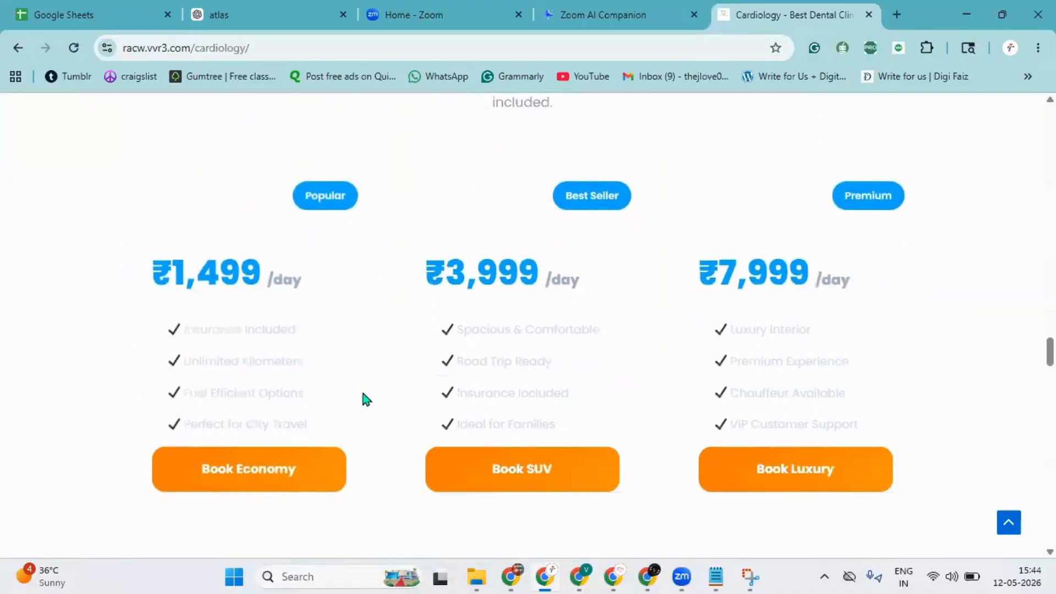
{"action": "scroll", "coordinate": [364, 395], "scroll_direction": "down", "scroll_amount": 6}
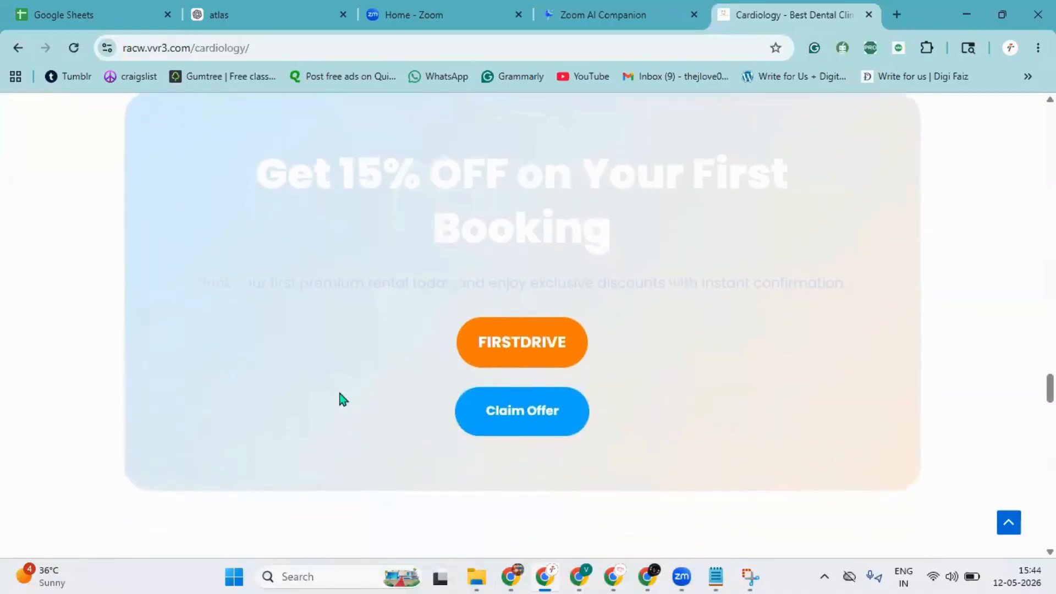
{"action": "scroll", "coordinate": [410, 252], "scroll_direction": "down", "scroll_amount": 5}
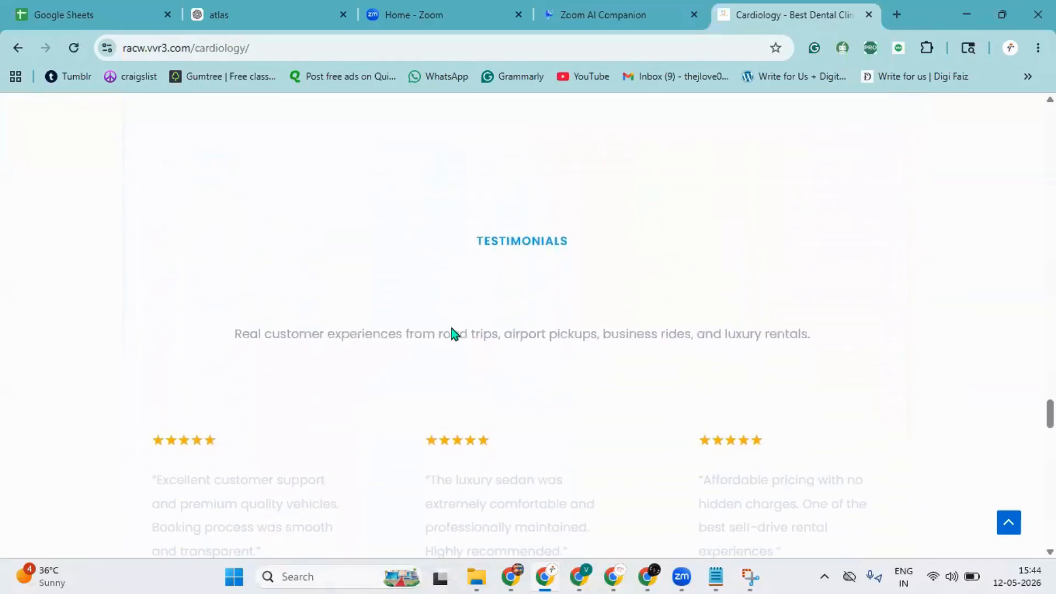
{"action": "scroll", "coordinate": [448, 327], "scroll_direction": "up", "scroll_amount": 10}
{"action": "scroll", "coordinate": [425, 356], "scroll_direction": "down", "scroll_amount": 6}
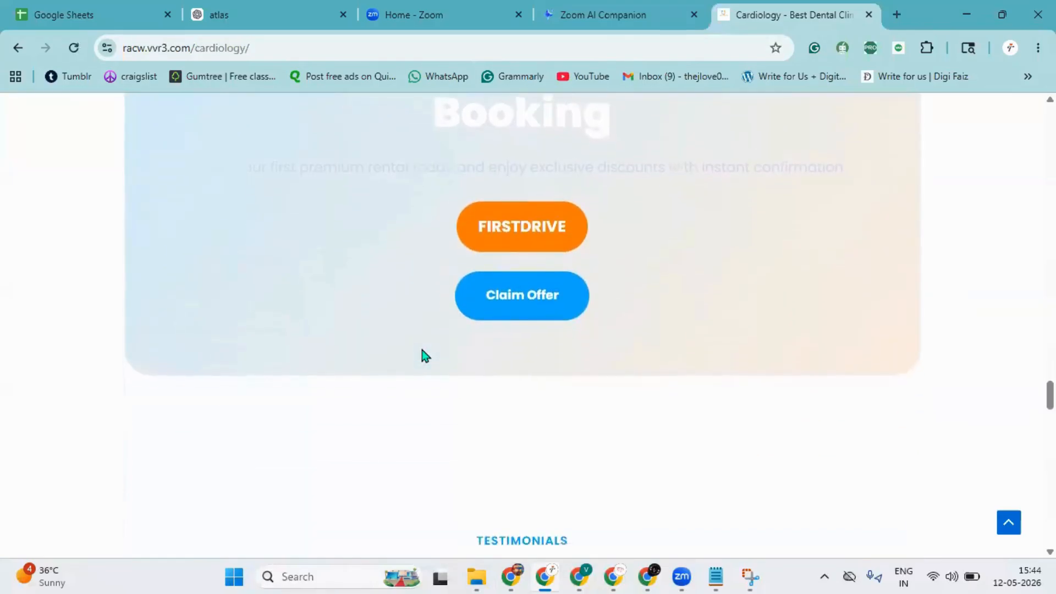
{"action": "scroll", "coordinate": [422, 351], "scroll_direction": "up", "scroll_amount": 2}
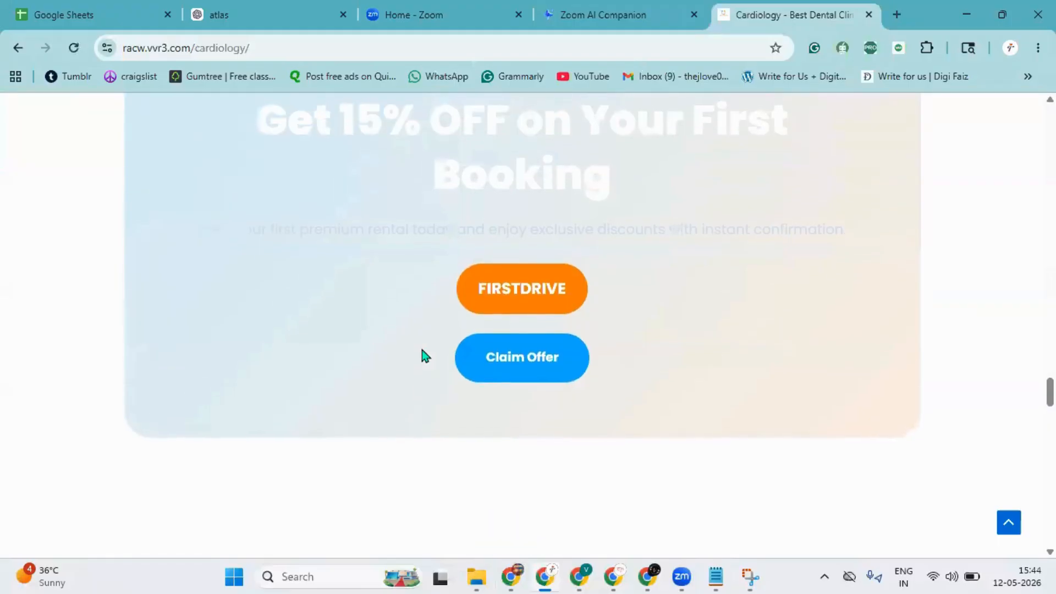
{"action": "scroll", "coordinate": [422, 351], "scroll_direction": "down", "scroll_amount": 8}
{"action": "scroll", "coordinate": [422, 352], "scroll_direction": "down", "scroll_amount": 12}
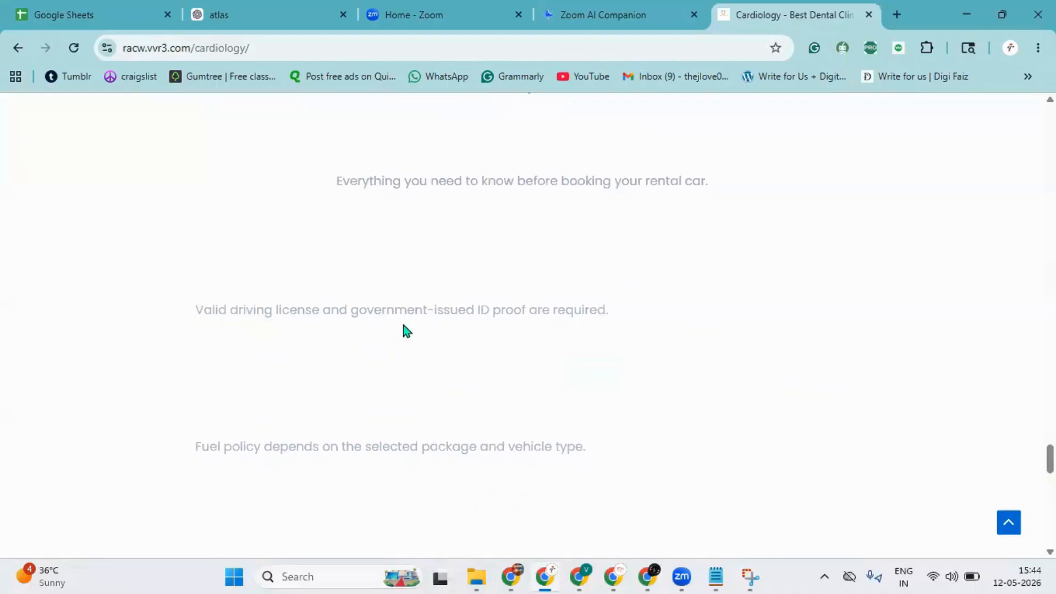
{"action": "scroll", "coordinate": [403, 331], "scroll_direction": "down", "scroll_amount": 1}
{"action": "scroll", "coordinate": [528, 297], "scroll_direction": "down", "scroll_amount": 10}
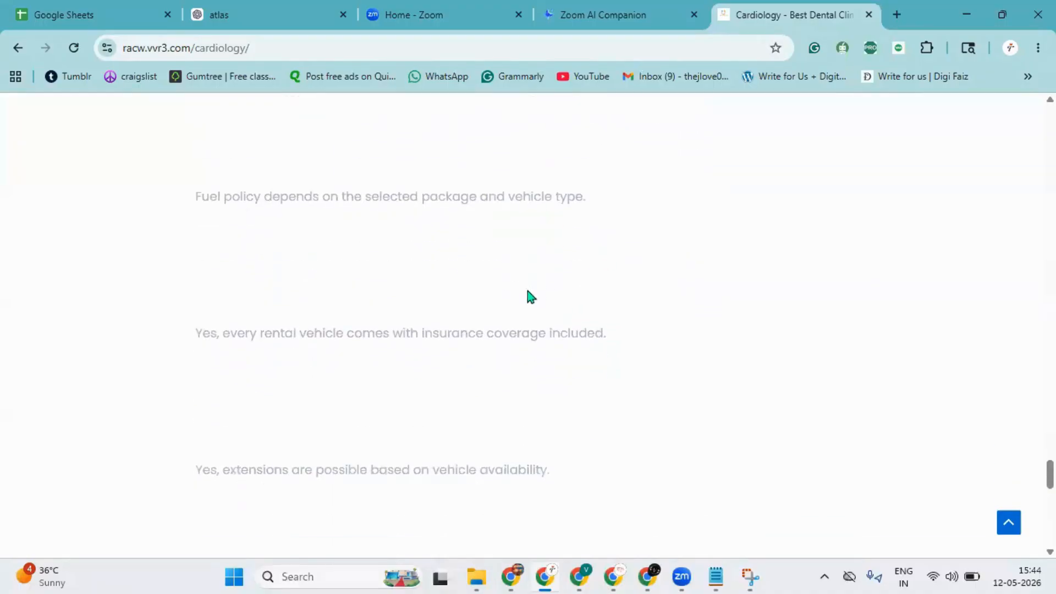
{"action": "scroll", "coordinate": [514, 305], "scroll_direction": "down", "scroll_amount": 6}
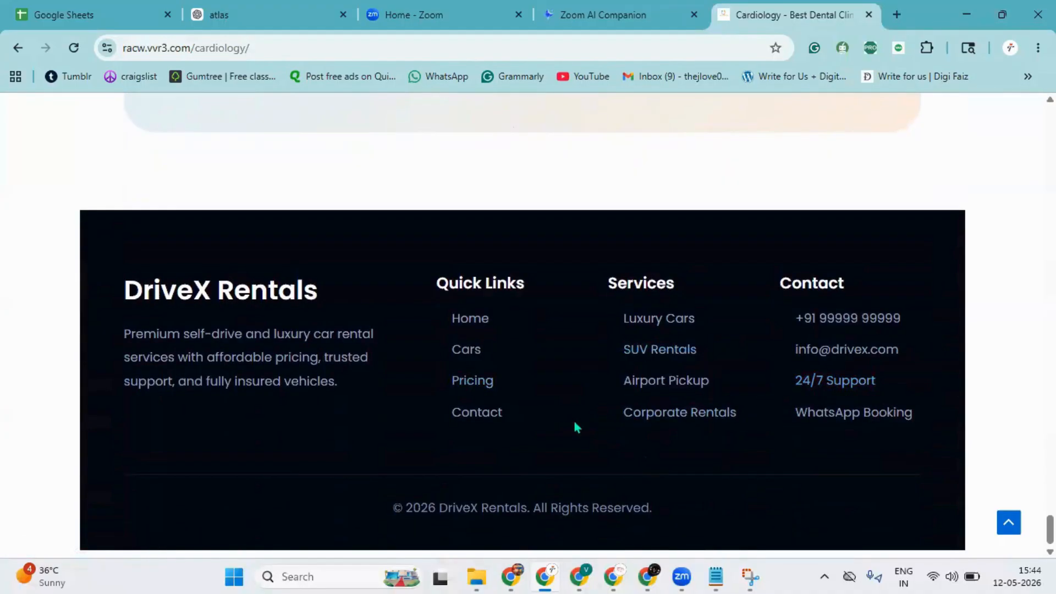
{"action": "scroll", "coordinate": [429, 509], "scroll_direction": "up", "scroll_amount": 20}
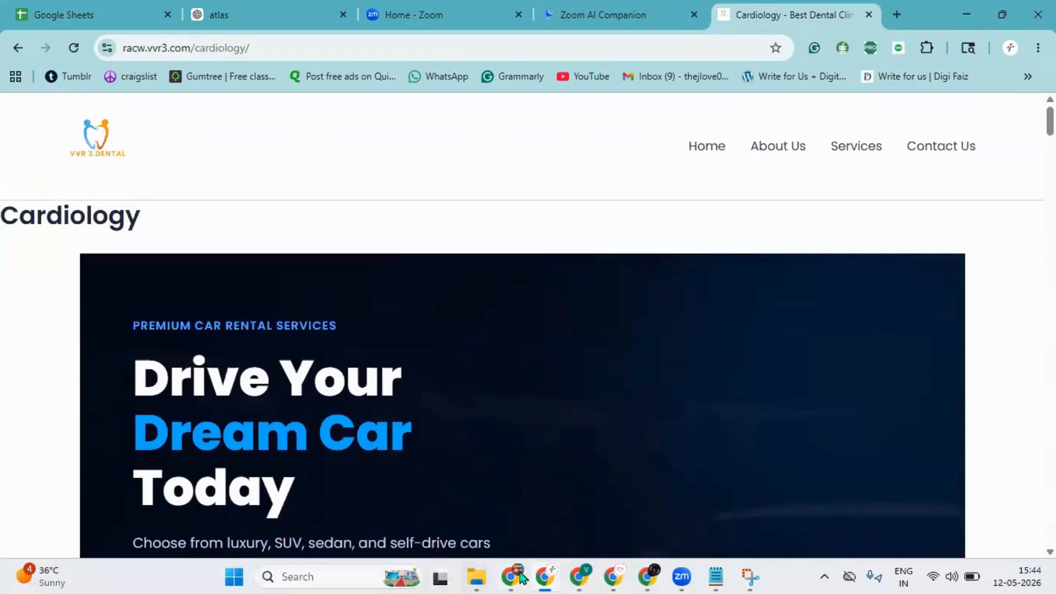
Return to the Chrome window with the WordPress editor and reopen the Cardiology page in Elementor.
{"action": "mouse_move", "coordinate": [511, 578]}
{"action": "left_click", "coordinate": [534, 520]}
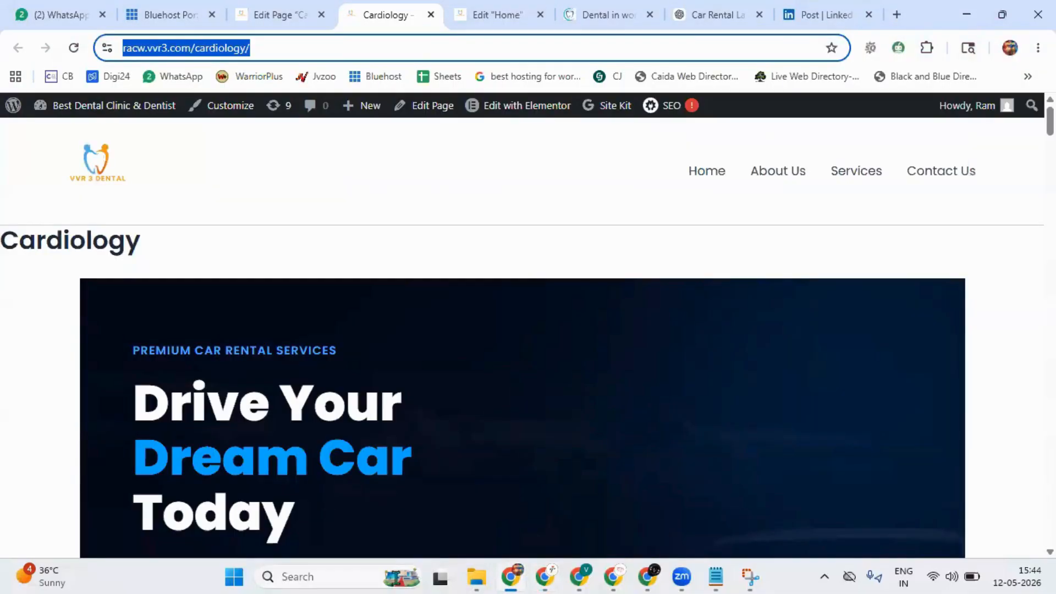
{"action": "left_click", "coordinate": [709, 14]}
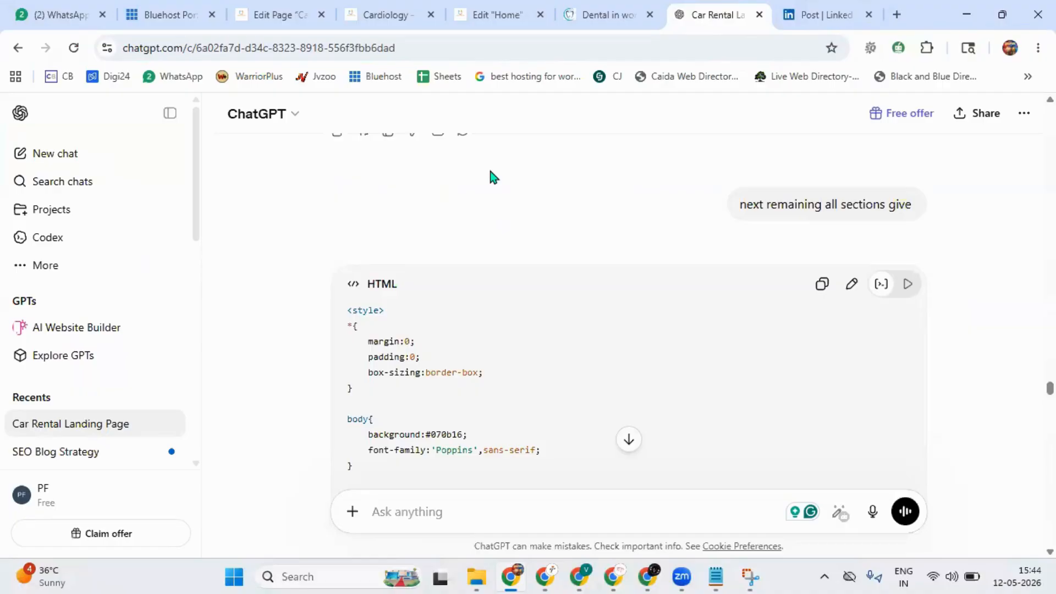
{"action": "left_click", "coordinate": [278, 15]}
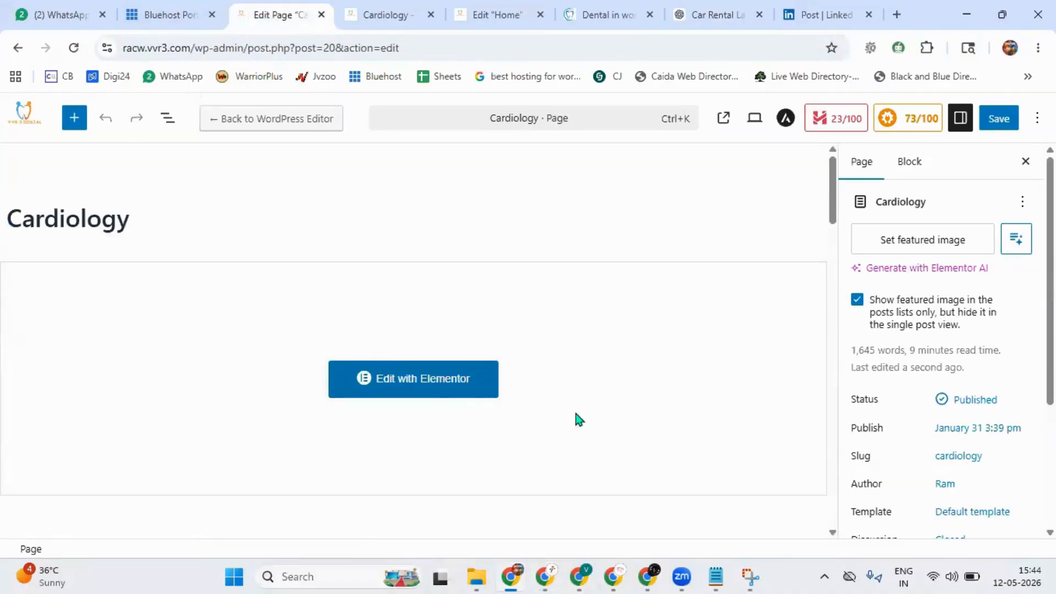
{"action": "left_click", "coordinate": [389, 382]}
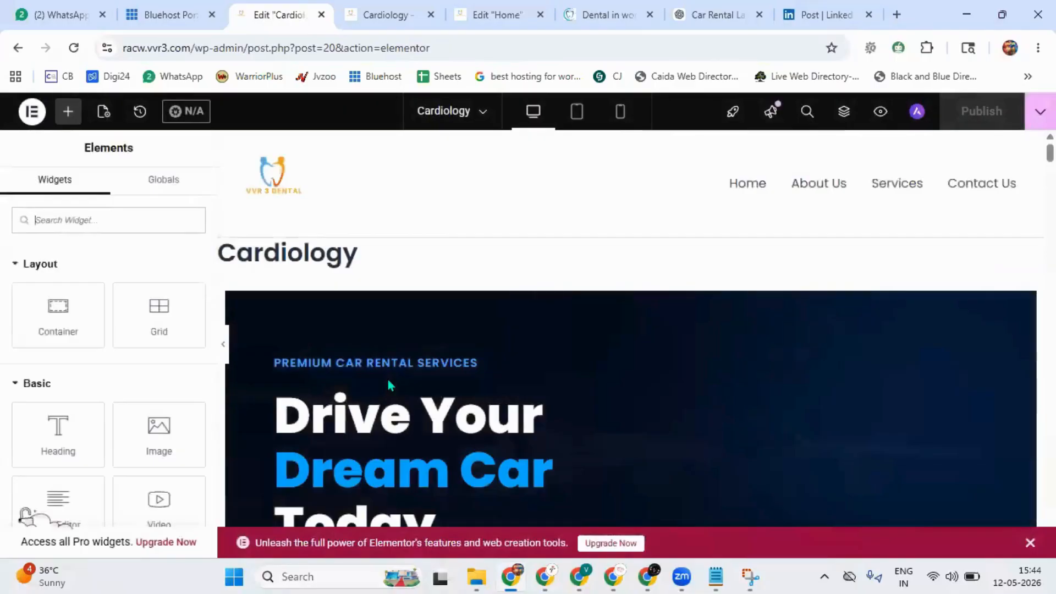
Open the hero section's HTML widget on the Cardiology page and locate the img source inside the car-hero-image div.
{"action": "left_click", "coordinate": [539, 416]}
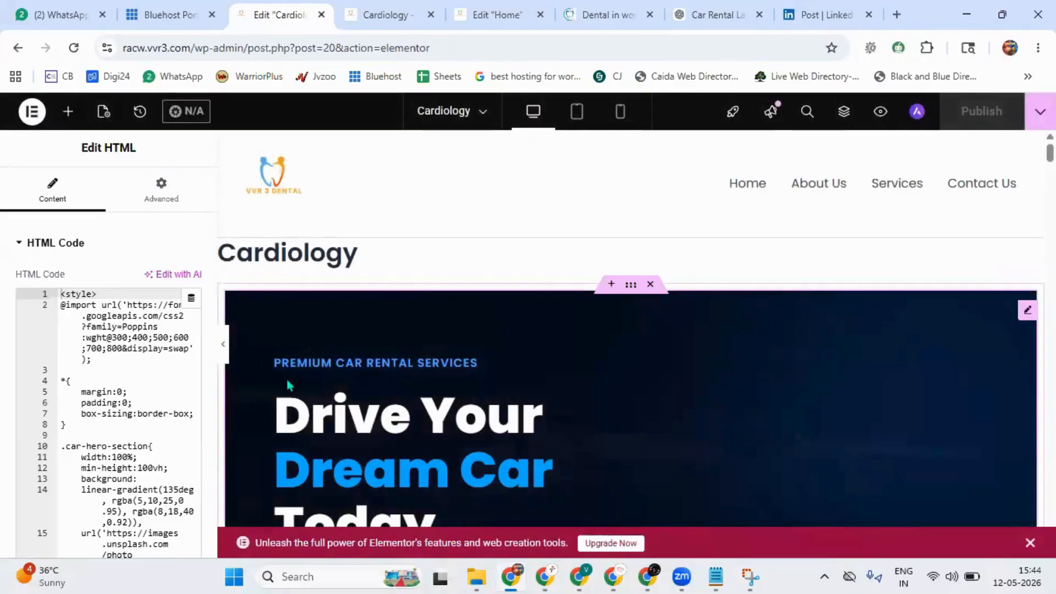
{"action": "scroll", "coordinate": [101, 373], "scroll_direction": "down", "scroll_amount": 2}
{"action": "scroll", "coordinate": [407, 427], "scroll_direction": "down", "scroll_amount": 7}
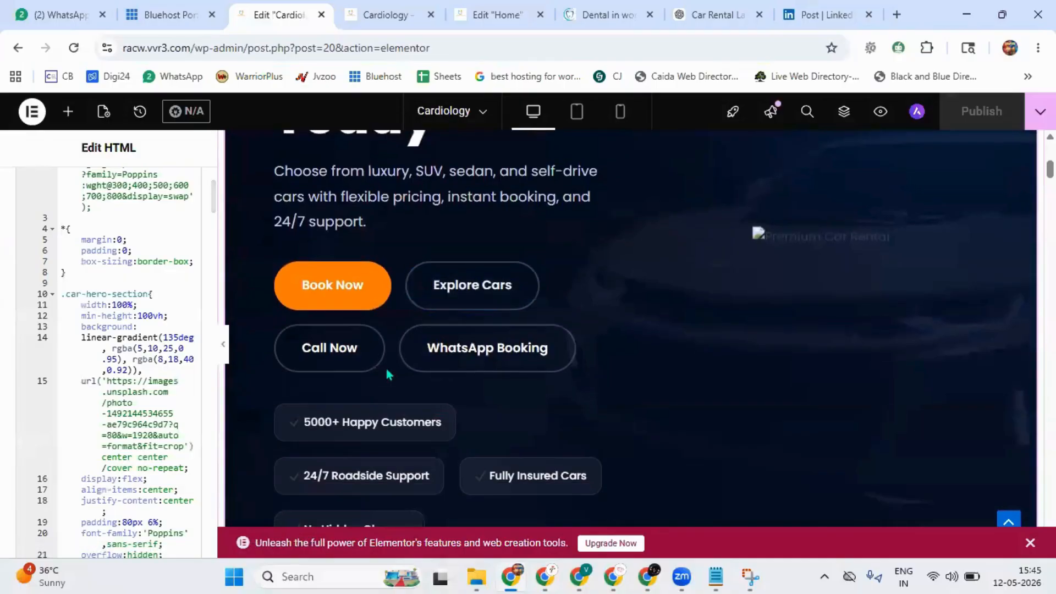
{"action": "scroll", "coordinate": [126, 347], "scroll_direction": "down", "scroll_amount": 10}
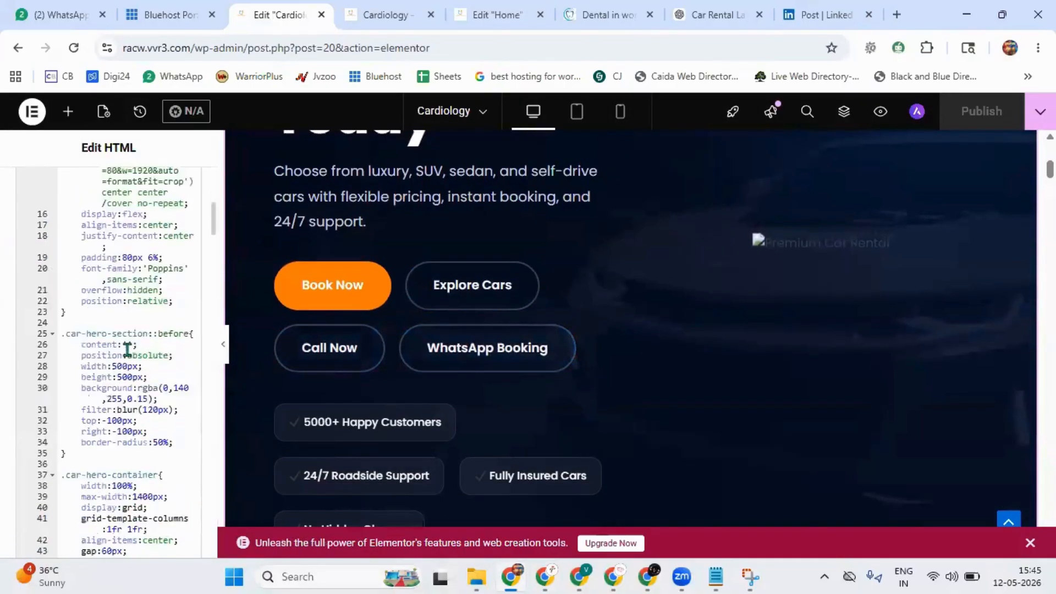
{"action": "scroll", "coordinate": [127, 349], "scroll_direction": "down", "scroll_amount": 20}
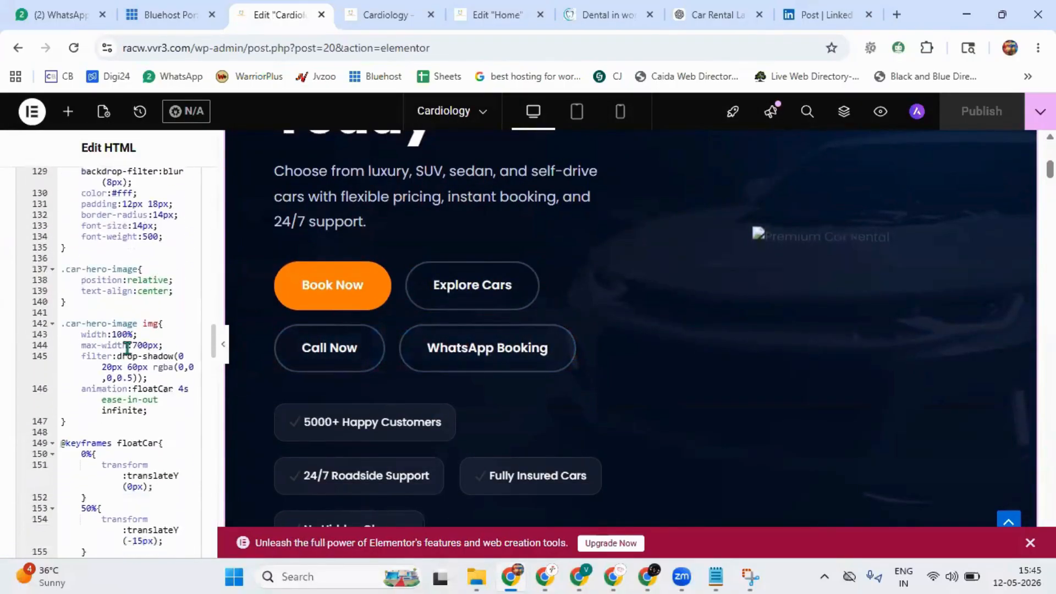
{"action": "scroll", "coordinate": [127, 347], "scroll_direction": "down", "scroll_amount": 8}
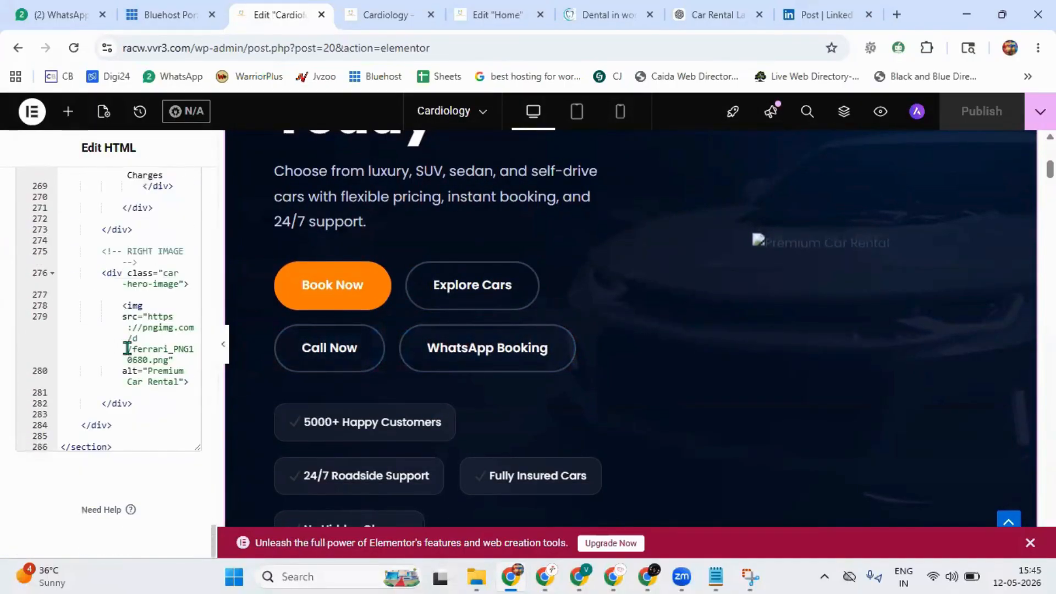
{"action": "scroll", "coordinate": [157, 379], "scroll_direction": "up", "scroll_amount": 1}
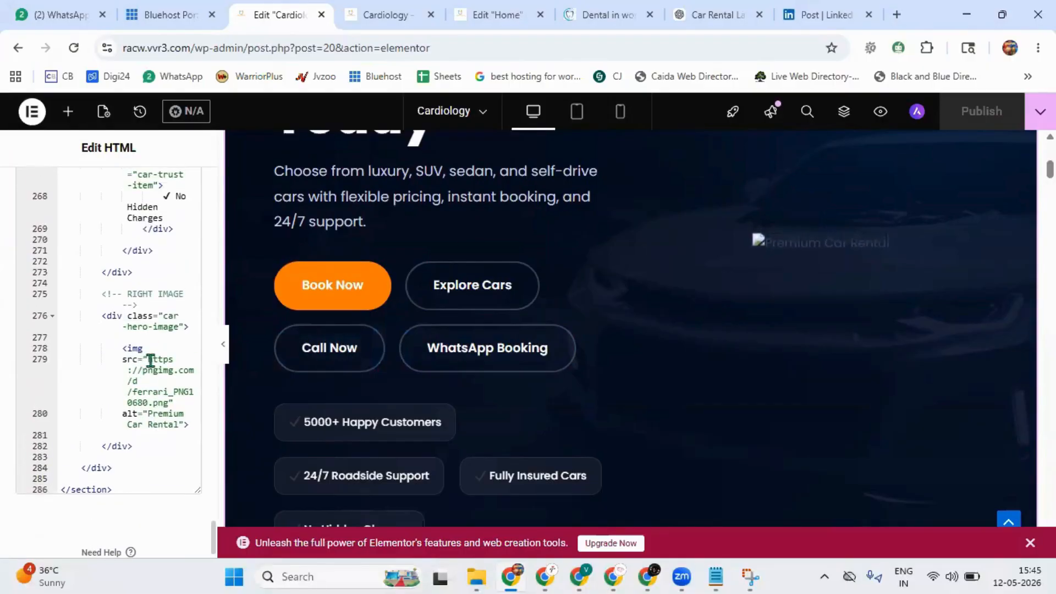
Search the Home page's testimonial HTML code and page sections in Elementor for an image source, comparing with the Cardiology hero's img tag.
{"action": "left_click", "coordinate": [388, 16]}
{"action": "left_click", "coordinate": [493, 13]}
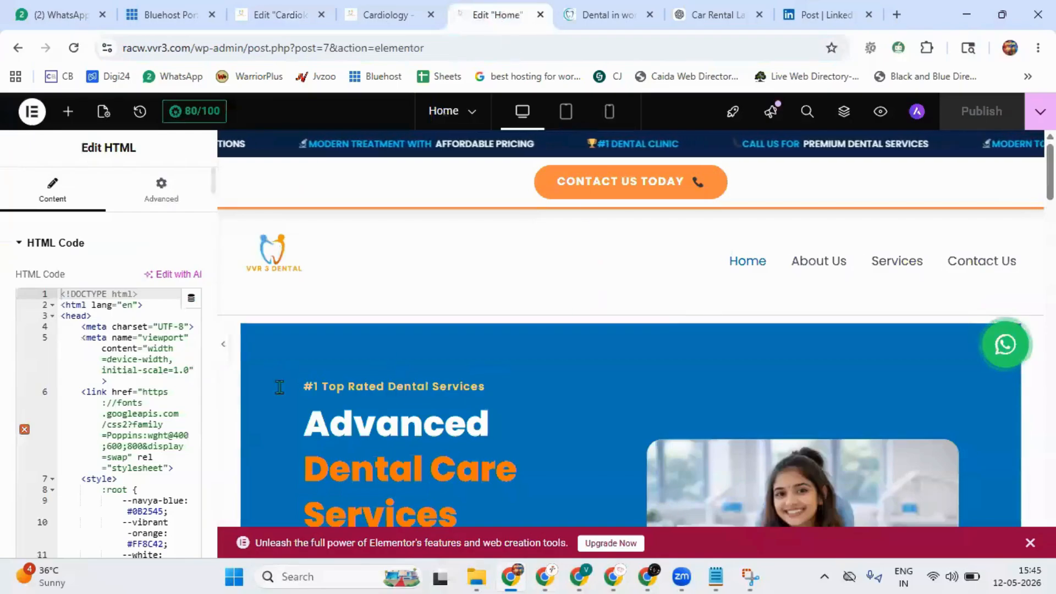
{"action": "scroll", "coordinate": [662, 421], "scroll_direction": "down", "scroll_amount": 5}
{"action": "scroll", "coordinate": [95, 384], "scroll_direction": "down", "scroll_amount": 15}
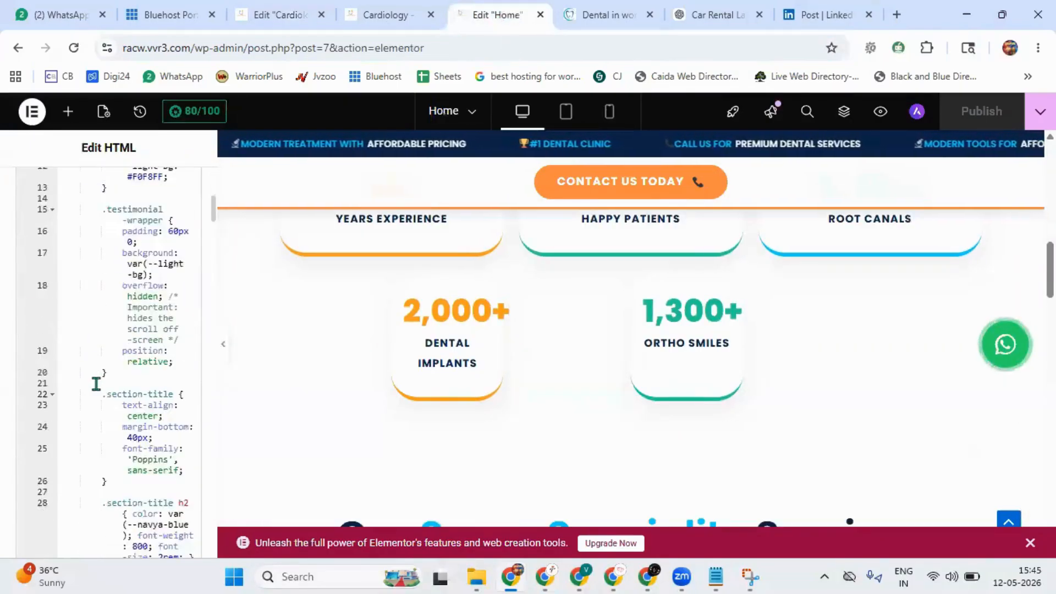
{"action": "scroll", "coordinate": [96, 384], "scroll_direction": "down", "scroll_amount": 10}
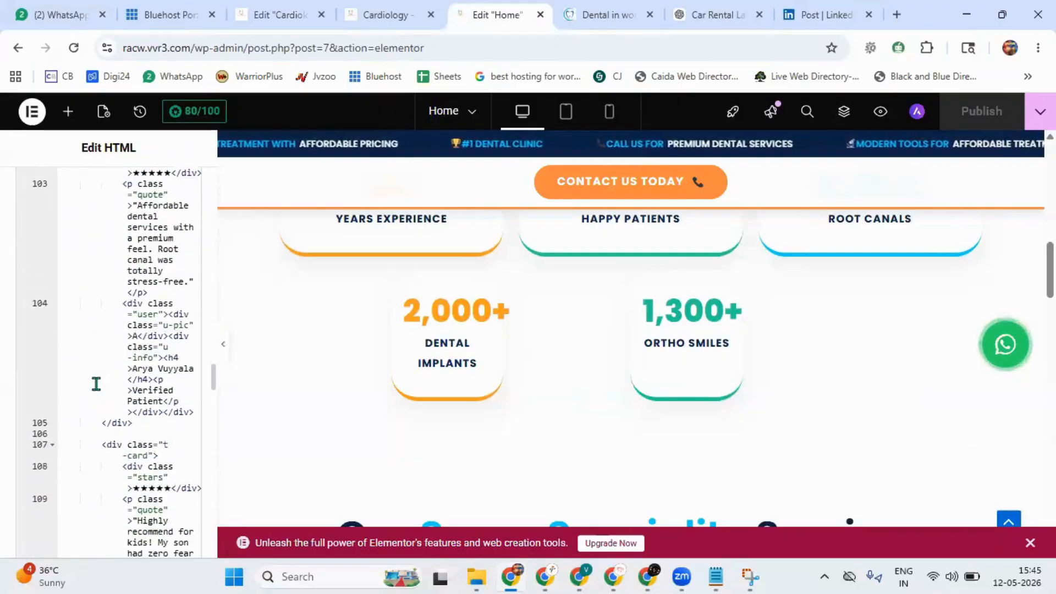
{"action": "left_click", "coordinate": [276, 21]}
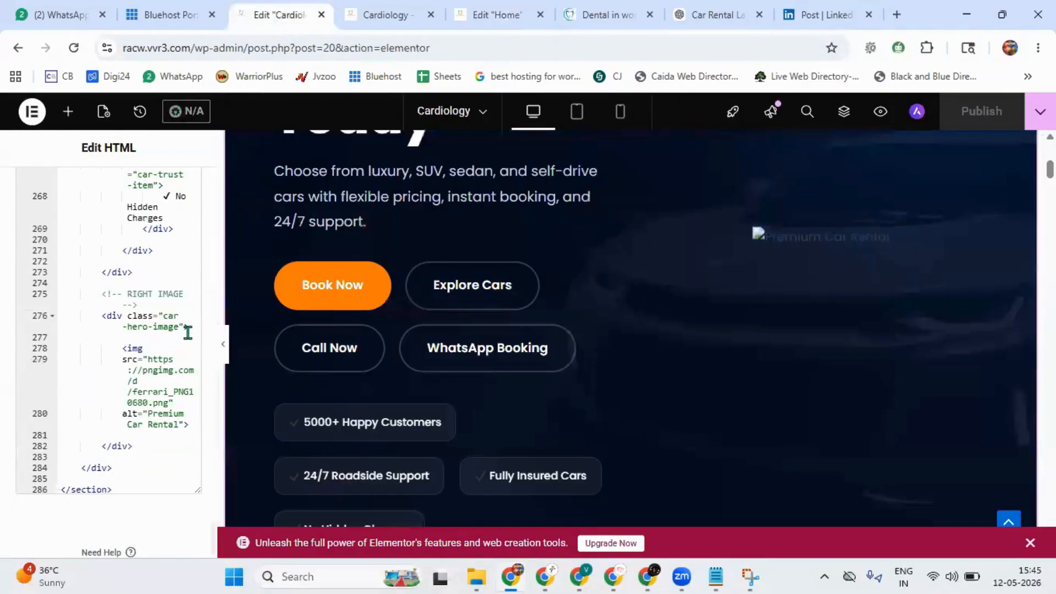
{"action": "scroll", "coordinate": [187, 332], "scroll_direction": "down", "scroll_amount": 2}
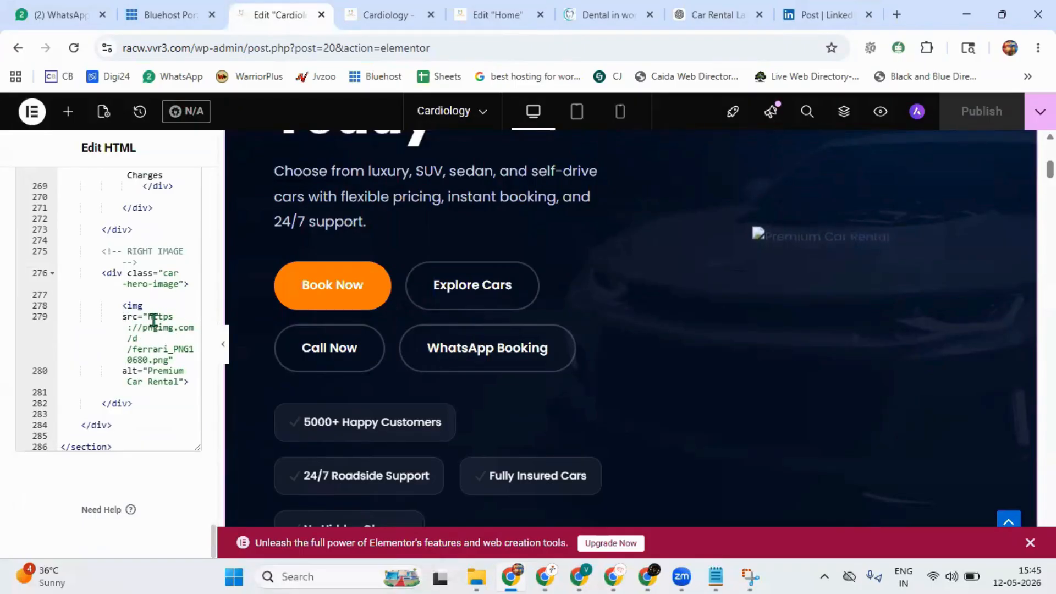
{"action": "left_click", "coordinate": [494, 22]}
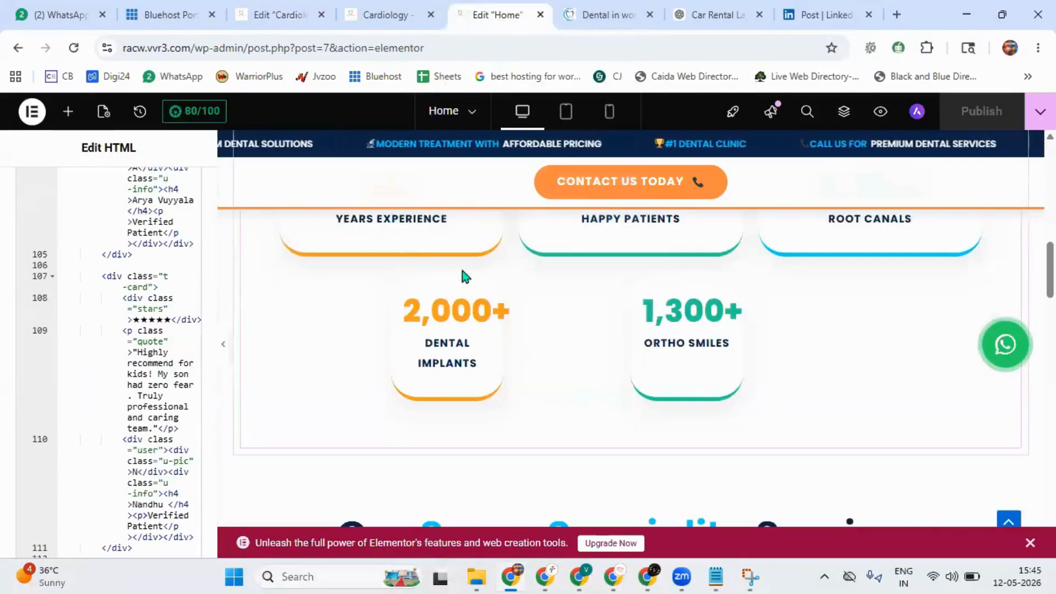
{"action": "scroll", "coordinate": [552, 315], "scroll_direction": "down", "scroll_amount": 3}
{"action": "scroll", "coordinate": [553, 315], "scroll_direction": "down", "scroll_amount": 10}
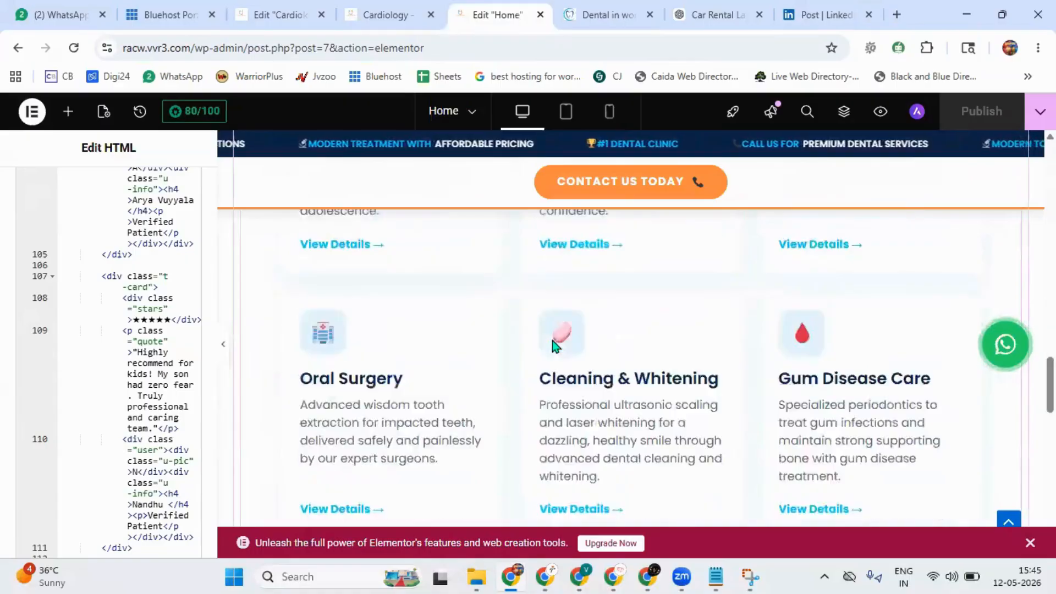
{"action": "scroll", "coordinate": [162, 363], "scroll_direction": "down", "scroll_amount": 15}
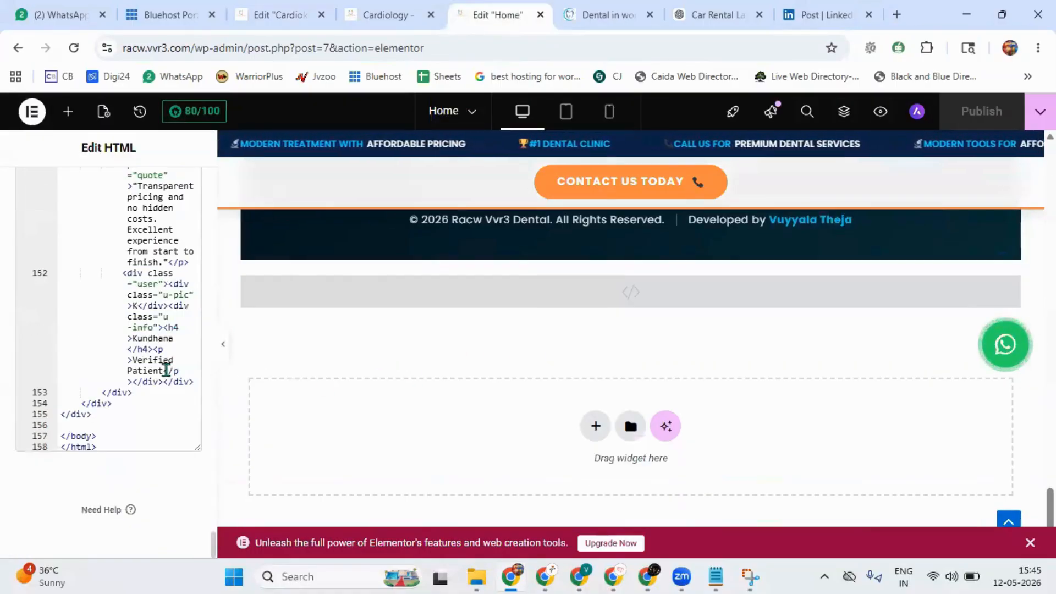
{"action": "scroll", "coordinate": [162, 360], "scroll_direction": "up", "scroll_amount": 10}
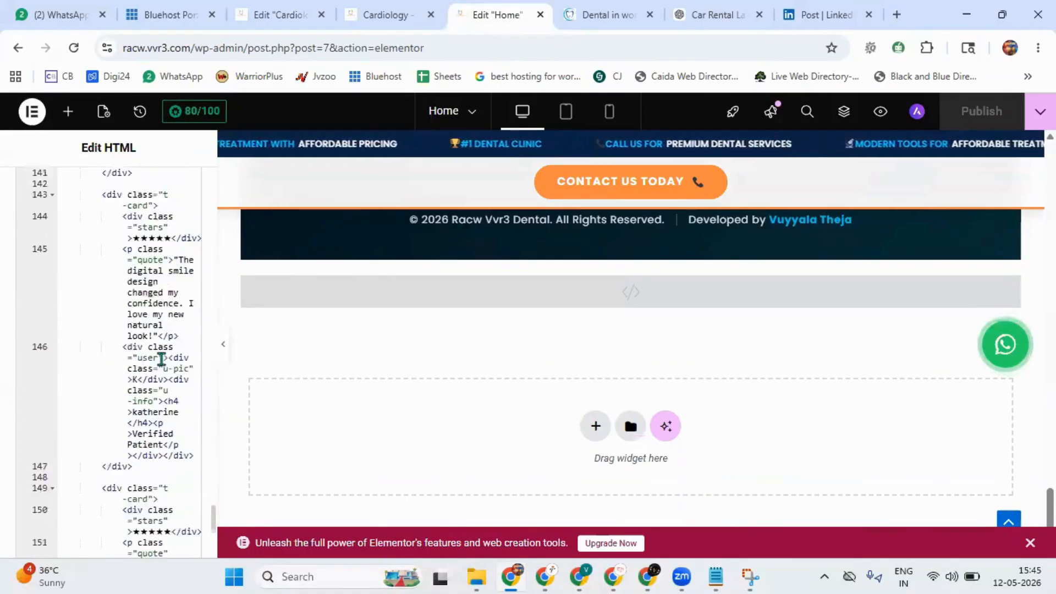
{"action": "scroll", "coordinate": [161, 359], "scroll_direction": "up", "scroll_amount": 5}
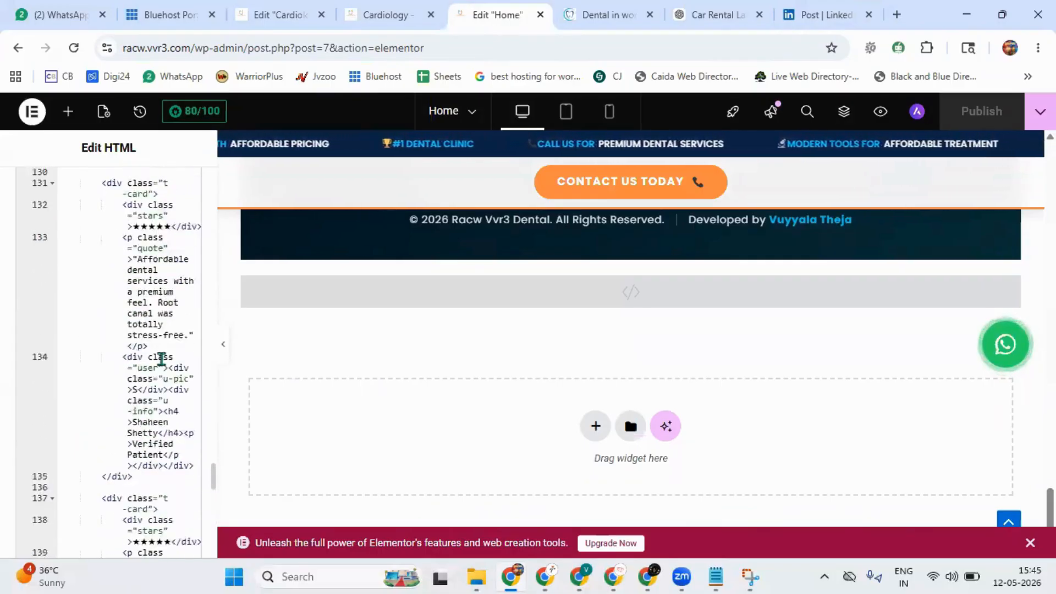
{"action": "scroll", "coordinate": [586, 340], "scroll_direction": "up", "scroll_amount": 20}
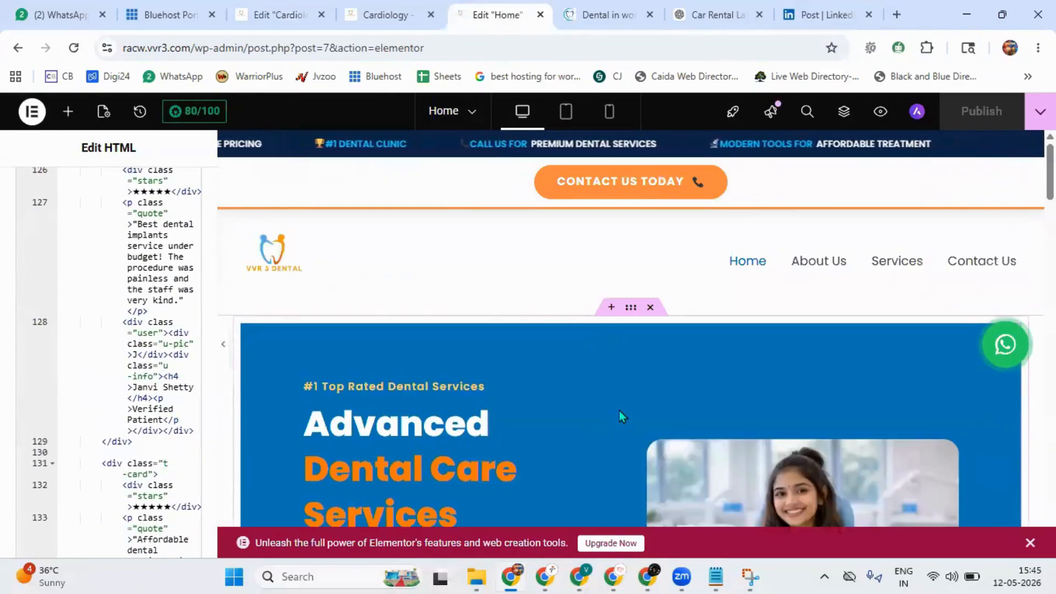
{"action": "left_click", "coordinate": [331, 427]}
{"action": "scroll", "coordinate": [137, 395], "scroll_direction": "down", "scroll_amount": 20}
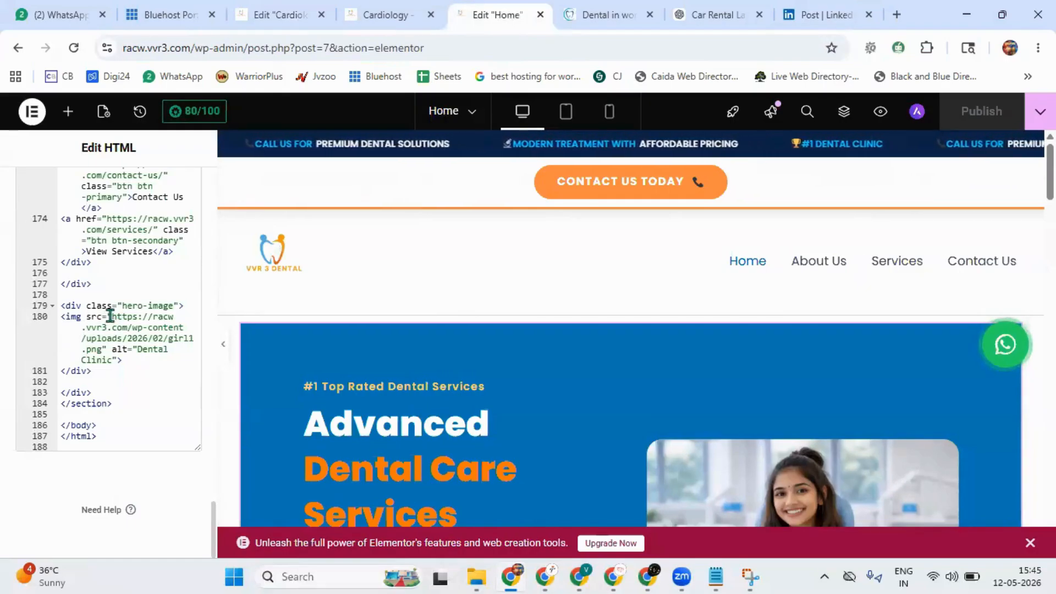
{"action": "left_click_drag", "start_coordinate": [110, 317], "coordinate": [103, 349]}
{"action": "right_click", "coordinate": [160, 321]}
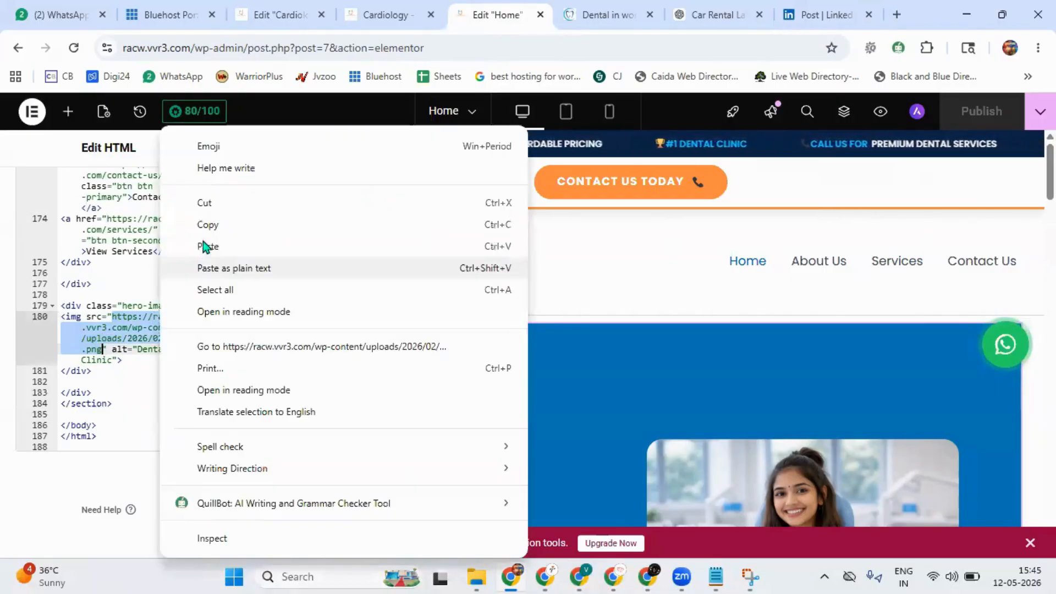
{"action": "left_click", "coordinate": [205, 227]}
{"action": "left_click", "coordinate": [273, 15]}
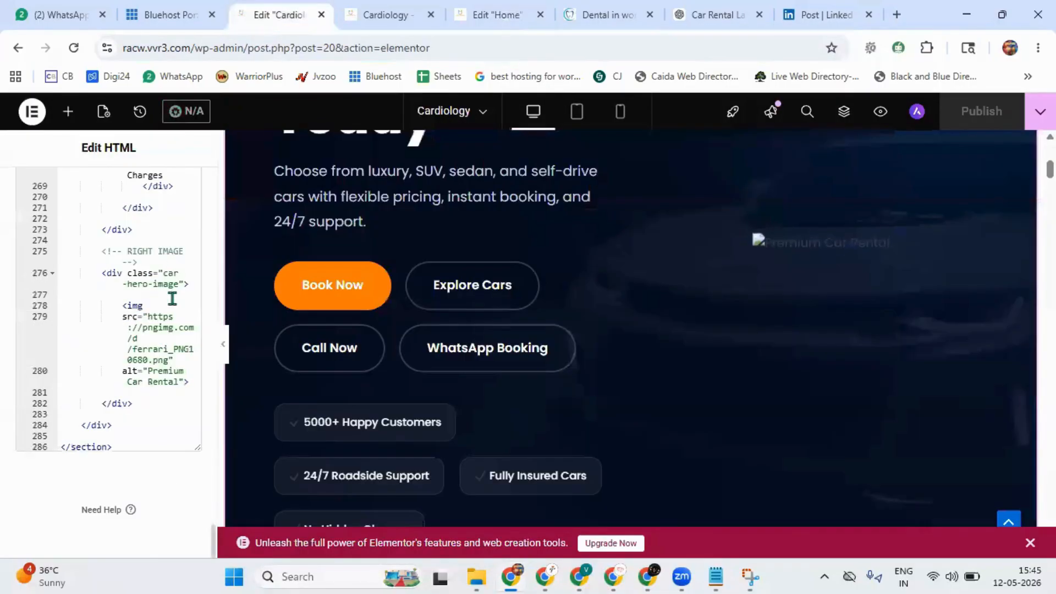
{"action": "left_click_drag", "start_coordinate": [148, 318], "coordinate": [167, 359]}
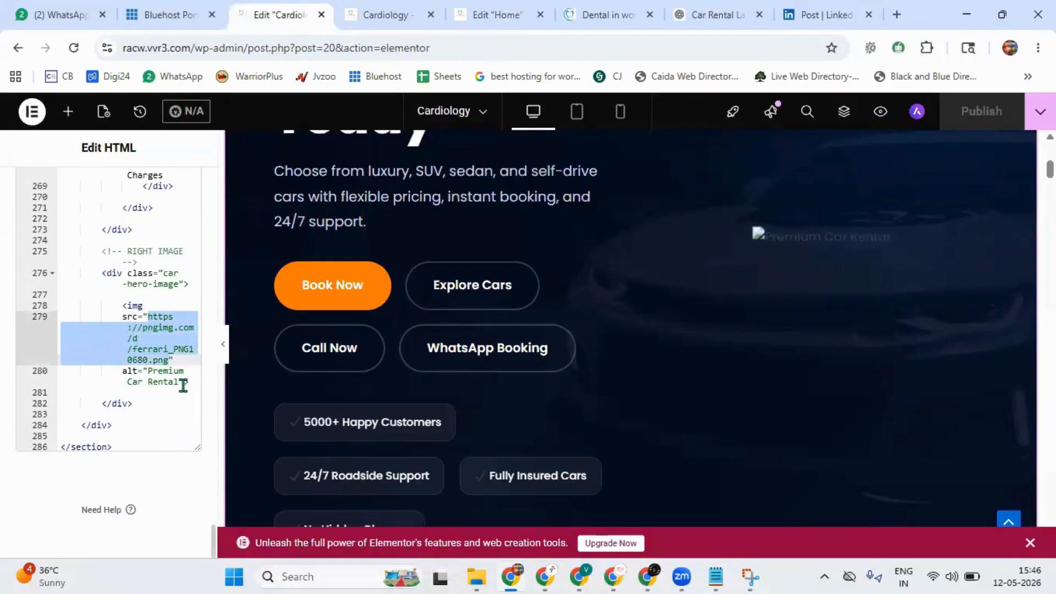
{"action": "key", "text": "ctrl+v"}
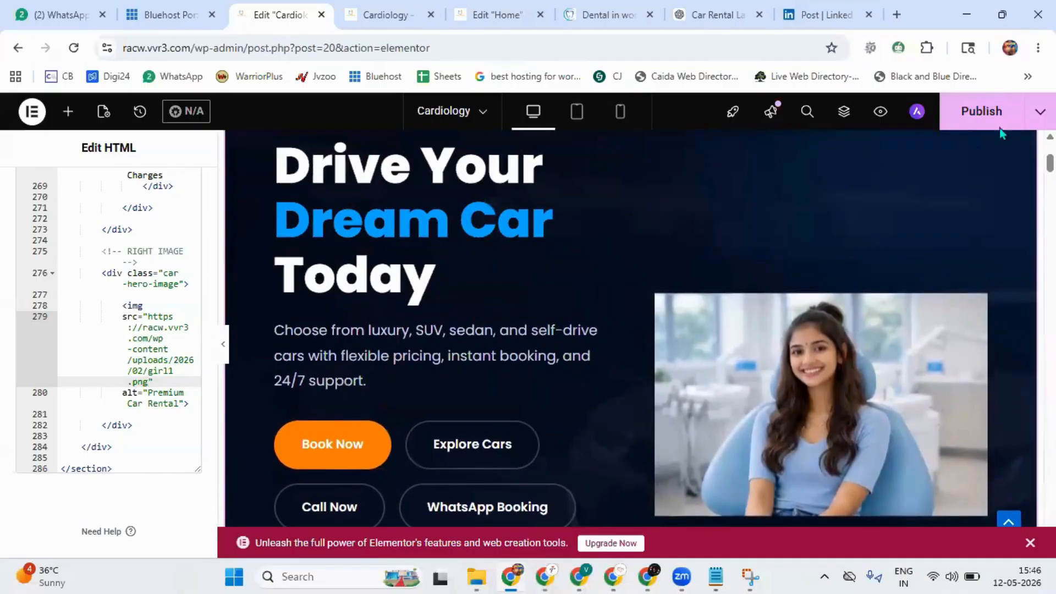
{"action": "left_click", "coordinate": [987, 126]}
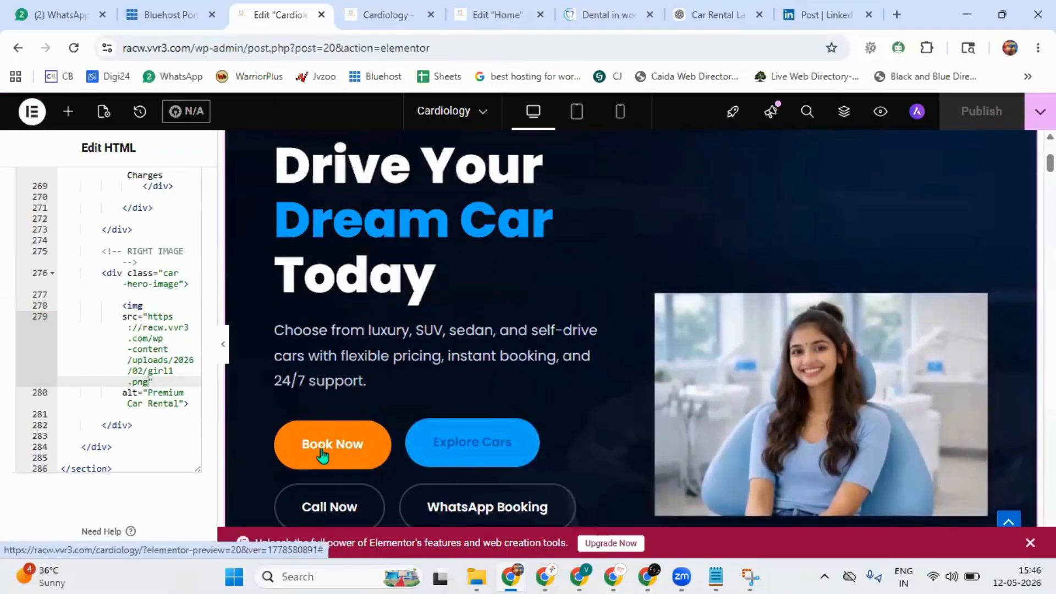
Examine the Cardiology hero's HTML code from the trust items up to the heading, including the four button links.
{"action": "scroll", "coordinate": [168, 355], "scroll_direction": "up", "scroll_amount": 5}
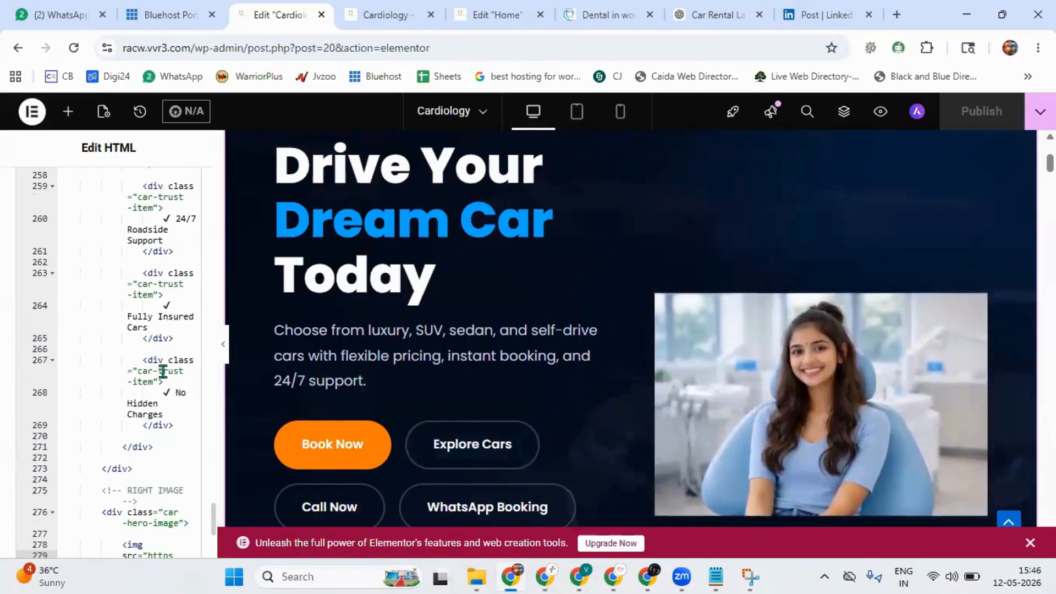
{"action": "scroll", "coordinate": [179, 392], "scroll_direction": "up", "scroll_amount": 3}
{"action": "scroll", "coordinate": [234, 340], "scroll_direction": "up", "scroll_amount": 2}
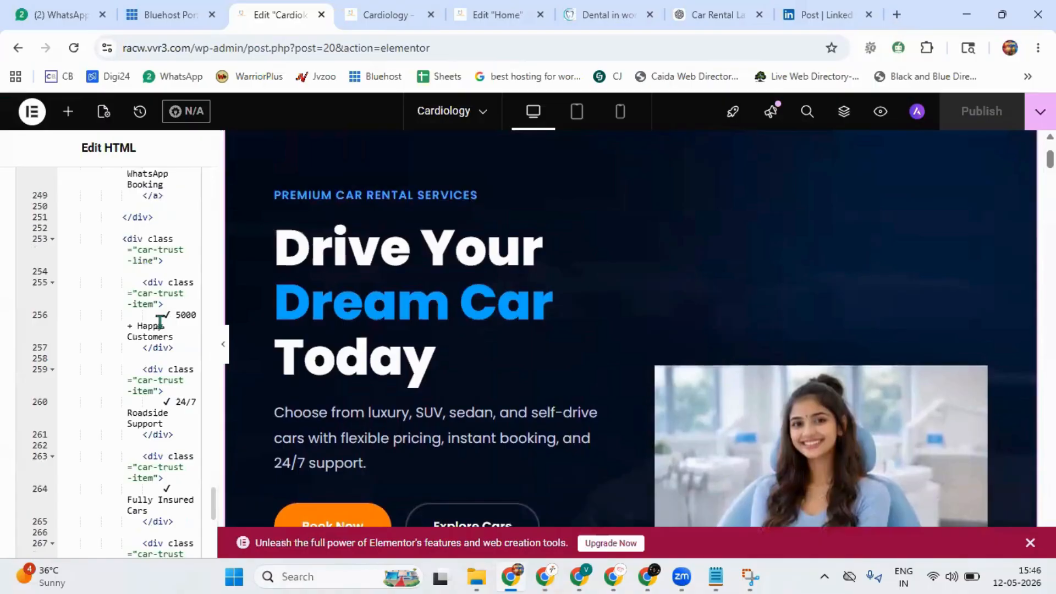
{"action": "scroll", "coordinate": [159, 329], "scroll_direction": "up", "scroll_amount": 3}
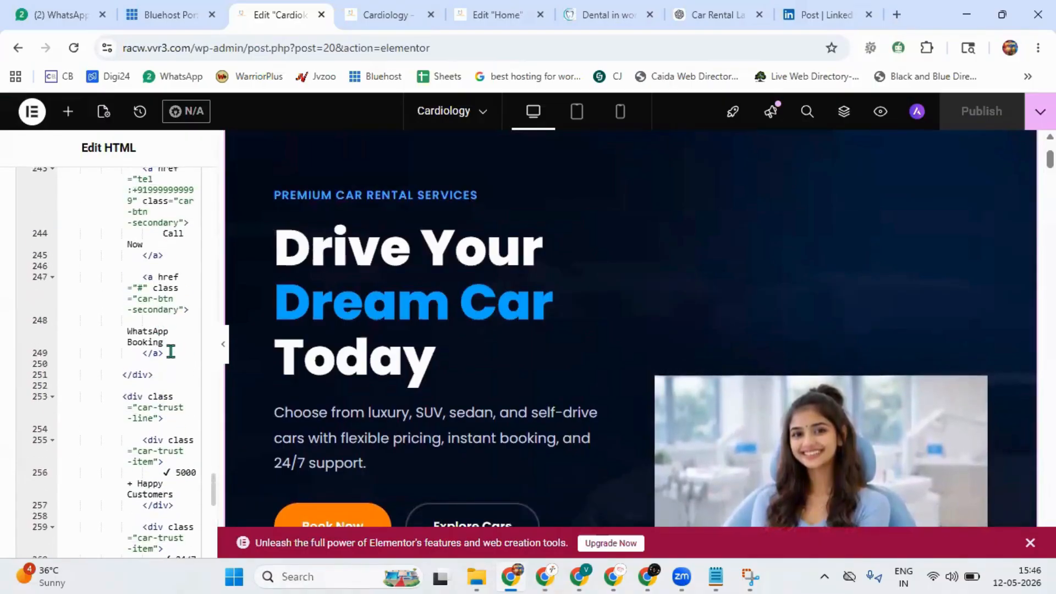
{"action": "scroll", "coordinate": [369, 352], "scroll_direction": "down", "scroll_amount": 5}
{"action": "scroll", "coordinate": [372, 351], "scroll_direction": "up", "scroll_amount": 1}
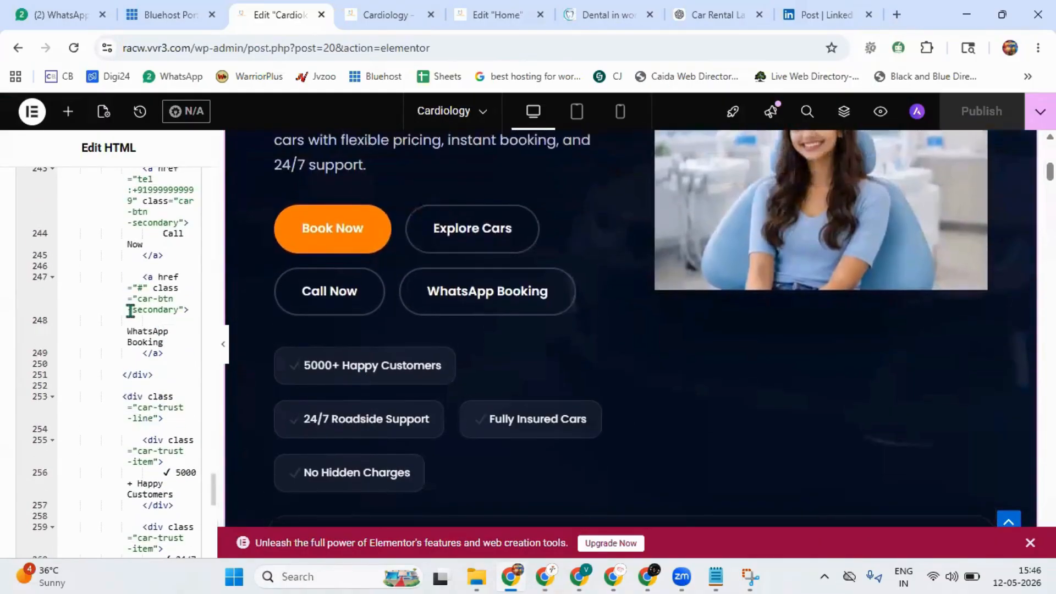
{"action": "scroll", "coordinate": [152, 321], "scroll_direction": "up", "scroll_amount": 5}
{"action": "scroll", "coordinate": [154, 327], "scroll_direction": "up", "scroll_amount": 2}
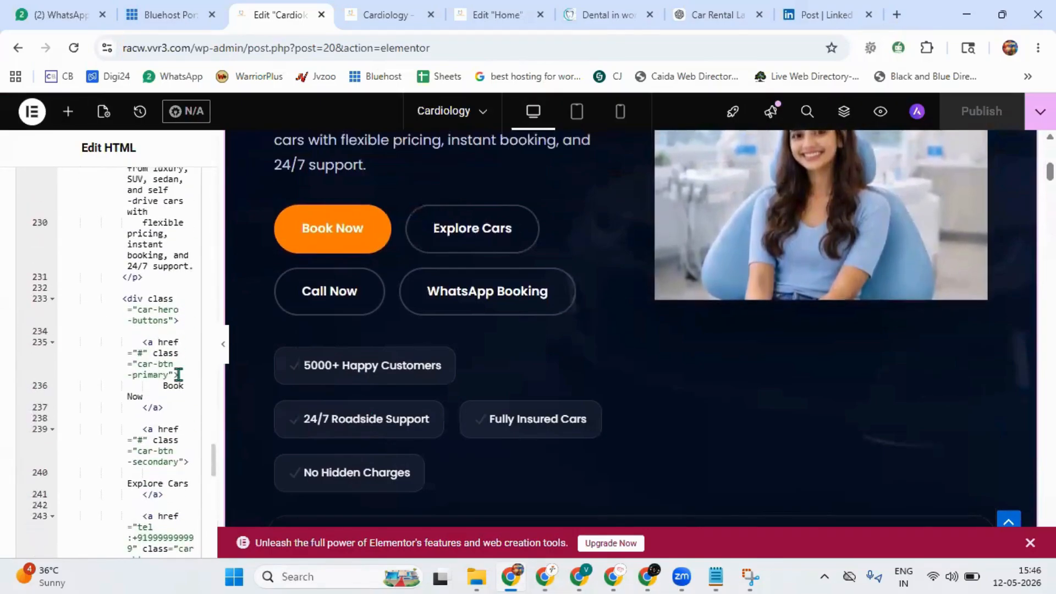
{"action": "scroll", "coordinate": [160, 334], "scroll_direction": "up", "scroll_amount": 3}
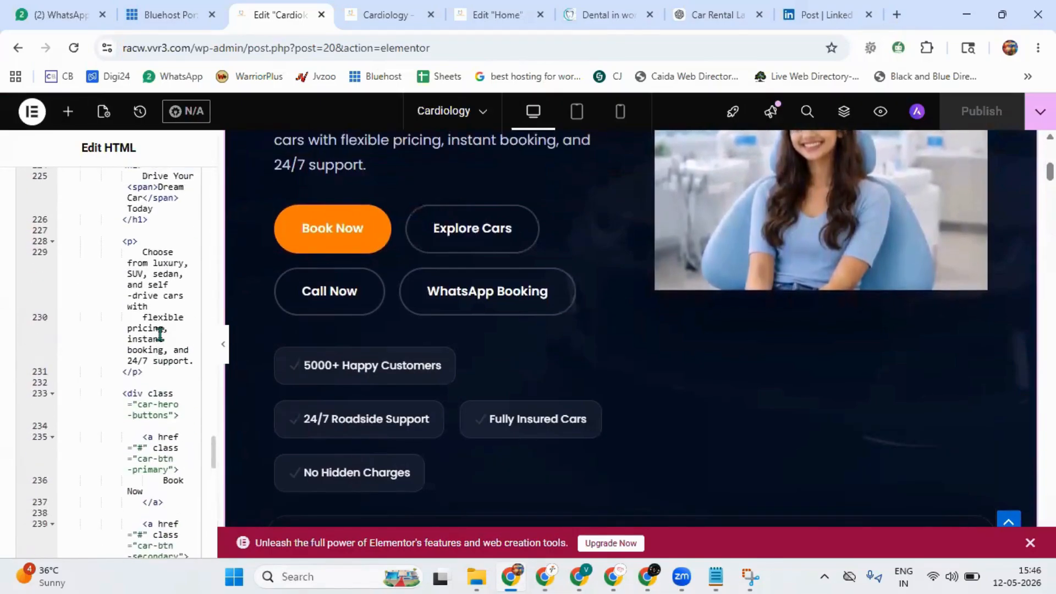
{"action": "scroll", "coordinate": [159, 333], "scroll_direction": "down", "scroll_amount": 4}
{"action": "scroll", "coordinate": [160, 333], "scroll_direction": "down", "scroll_amount": 5}
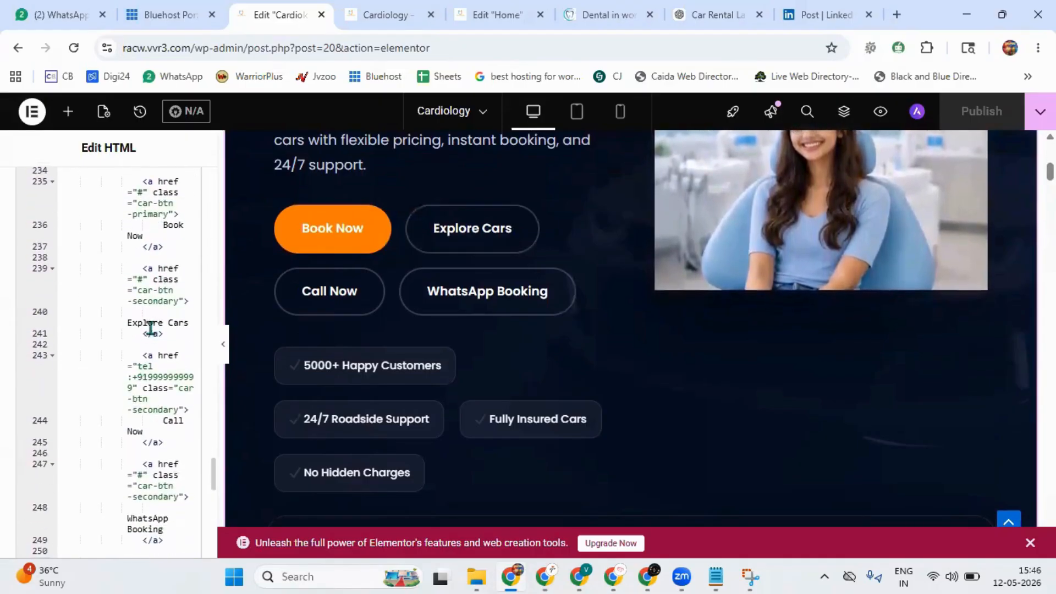
{"action": "scroll", "coordinate": [146, 314], "scroll_direction": "down", "scroll_amount": 2}
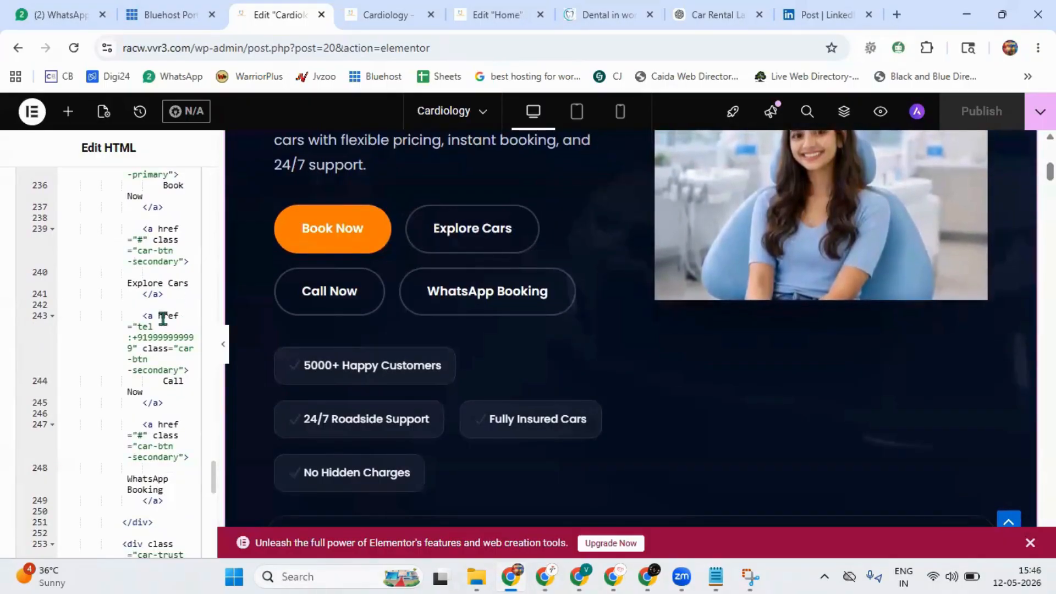
{"action": "scroll", "coordinate": [168, 303], "scroll_direction": "up", "scroll_amount": 2}
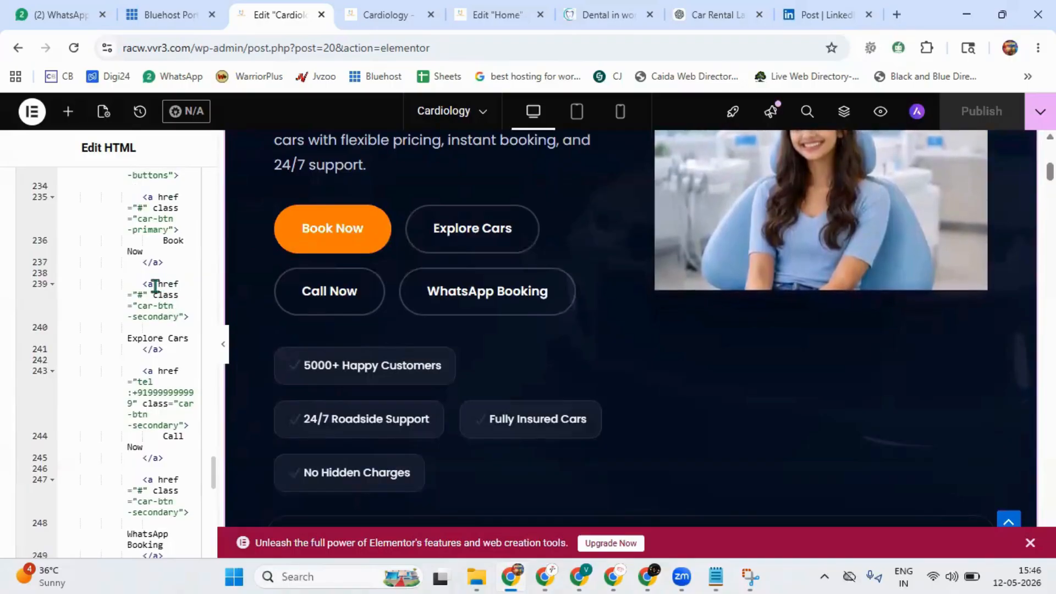
{"action": "scroll", "coordinate": [156, 286], "scroll_direction": "up", "scroll_amount": 3}
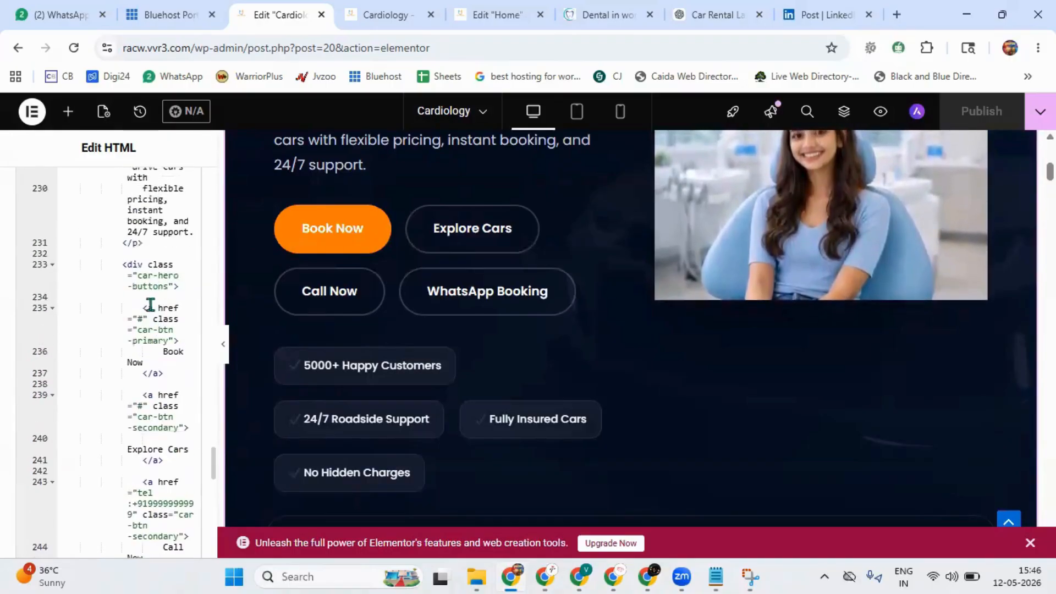
{"action": "scroll", "coordinate": [150, 307], "scroll_direction": "down", "scroll_amount": 1}
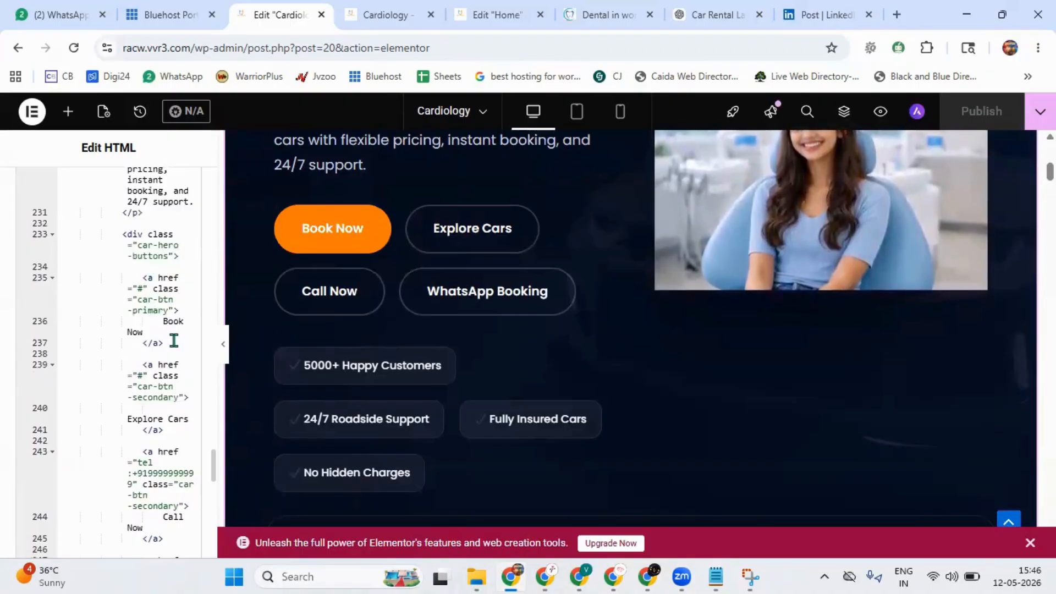
{"action": "scroll", "coordinate": [174, 341], "scroll_direction": "down", "scroll_amount": 2}
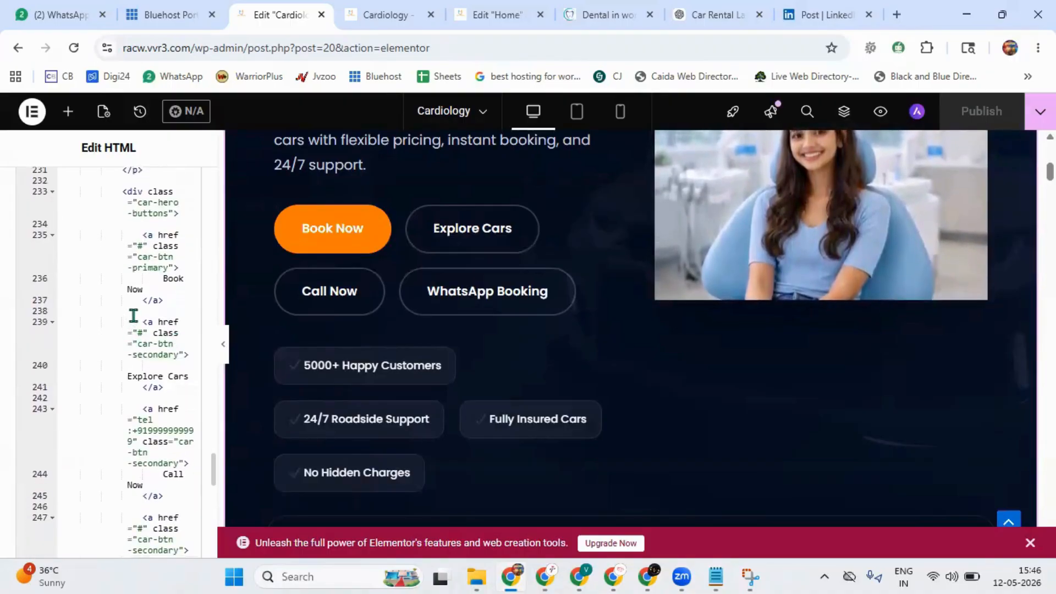
Delete the Explore Cars button's anchor code from the hero's car-hero-buttons div and publish the page.
{"action": "left_click_drag", "start_coordinate": [135, 312], "coordinate": [191, 354]}
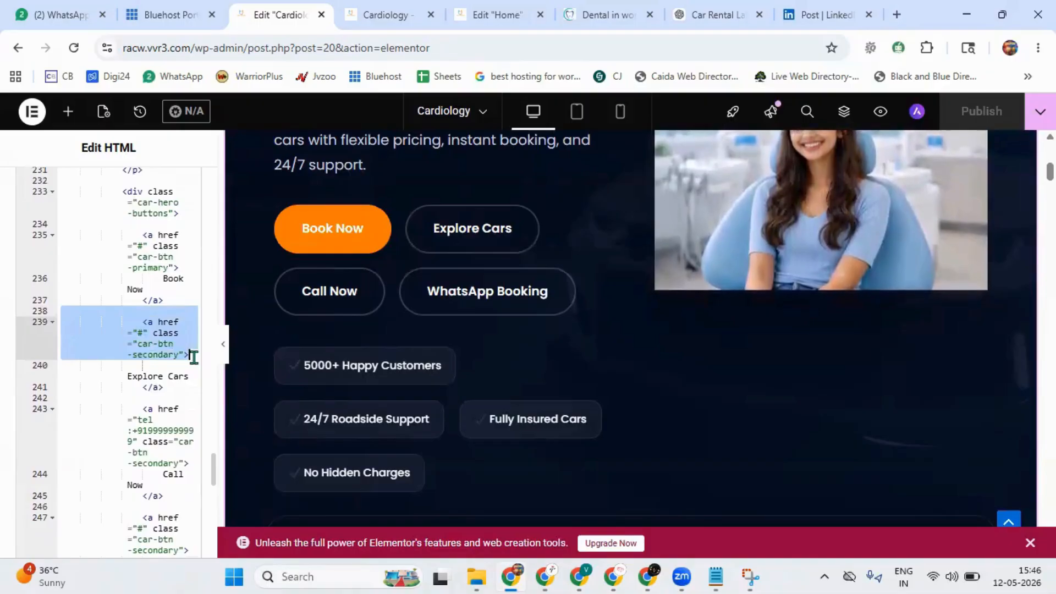
{"action": "key", "text": "BackSpace"}
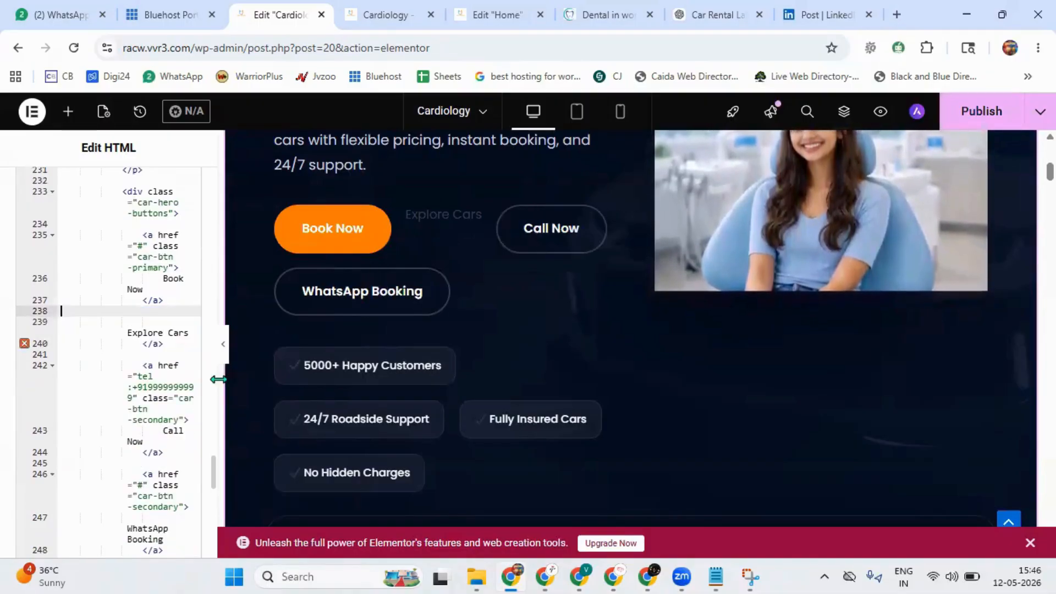
{"action": "left_click_drag", "start_coordinate": [163, 344], "coordinate": [123, 340]}
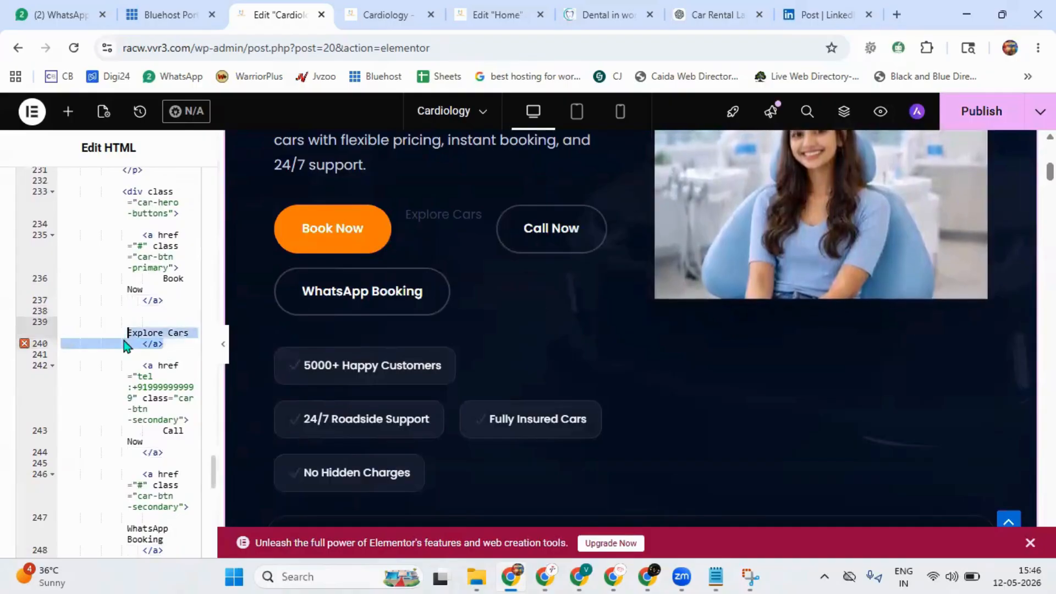
{"action": "key", "text": "BackSpace"}
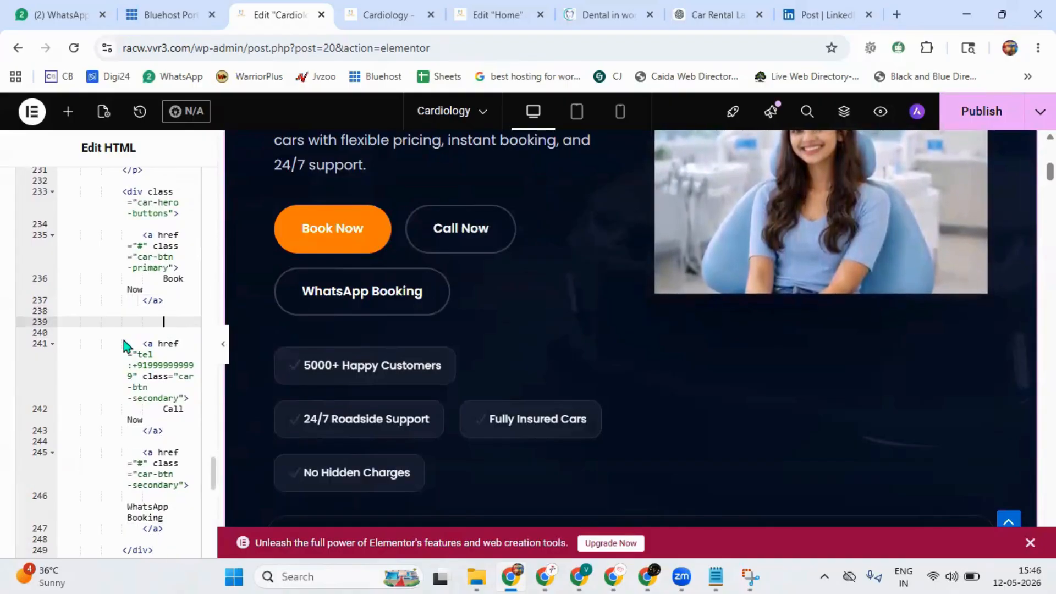
{"action": "key", "text": "BackSpace"}
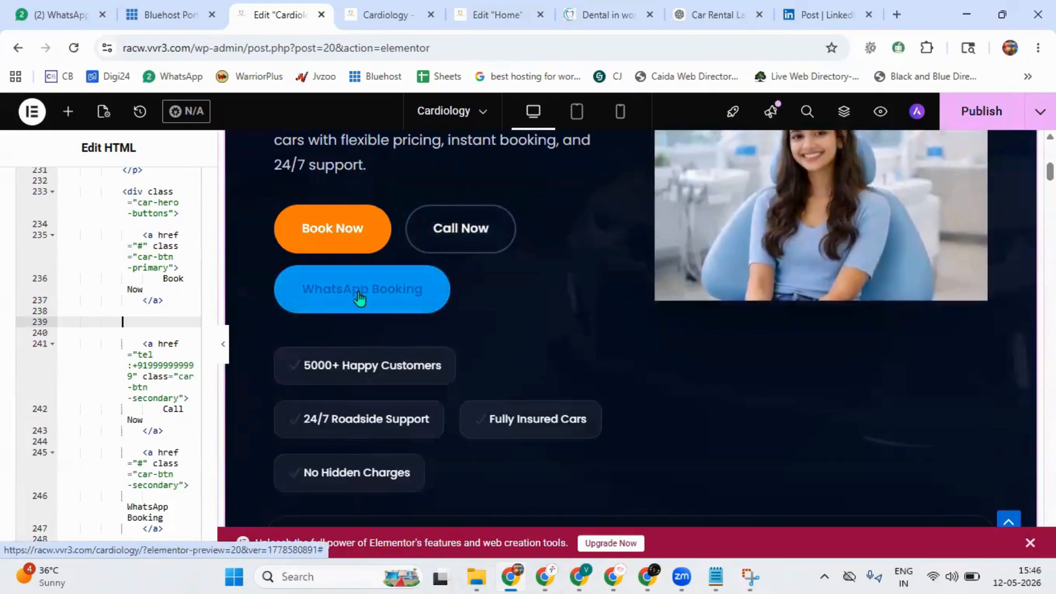
{"action": "left_click", "coordinate": [967, 123]}
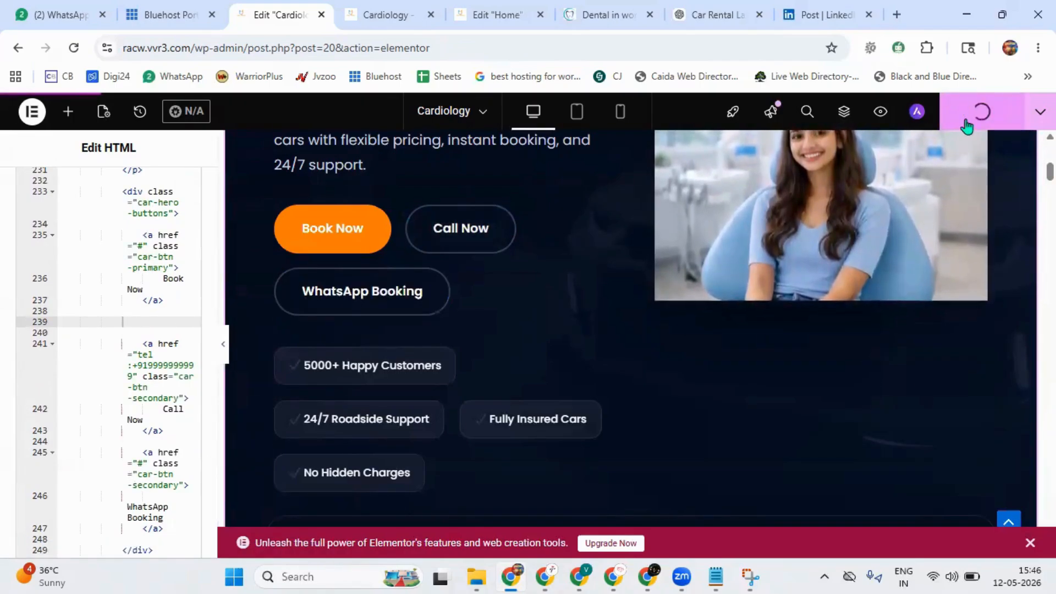
Exit Elementor to the WordPress dashboard and open the Media Library.
{"action": "left_click", "coordinate": [31, 111]}
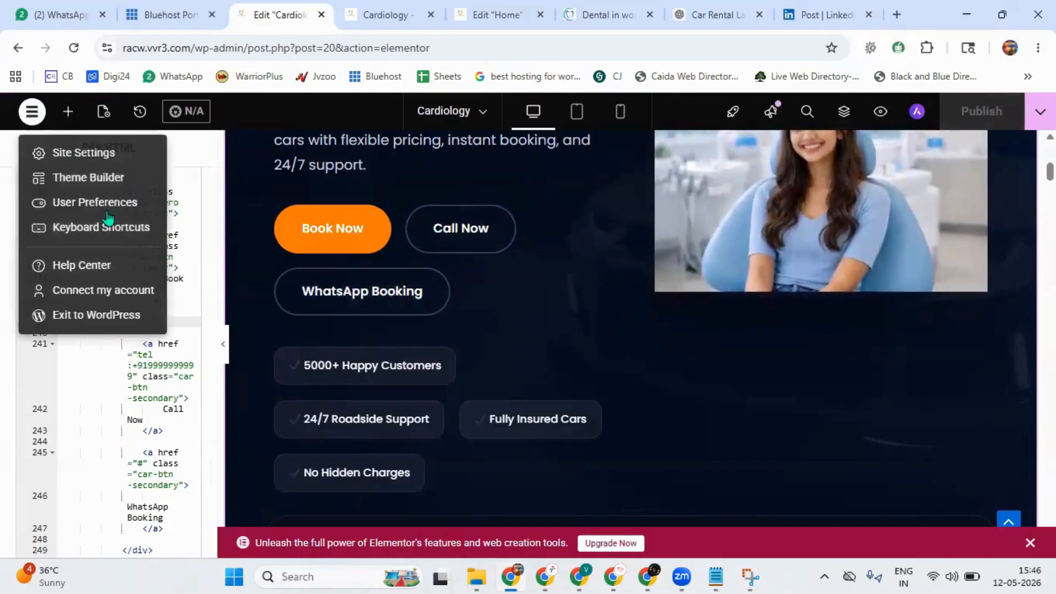
{"action": "left_click", "coordinate": [90, 315]}
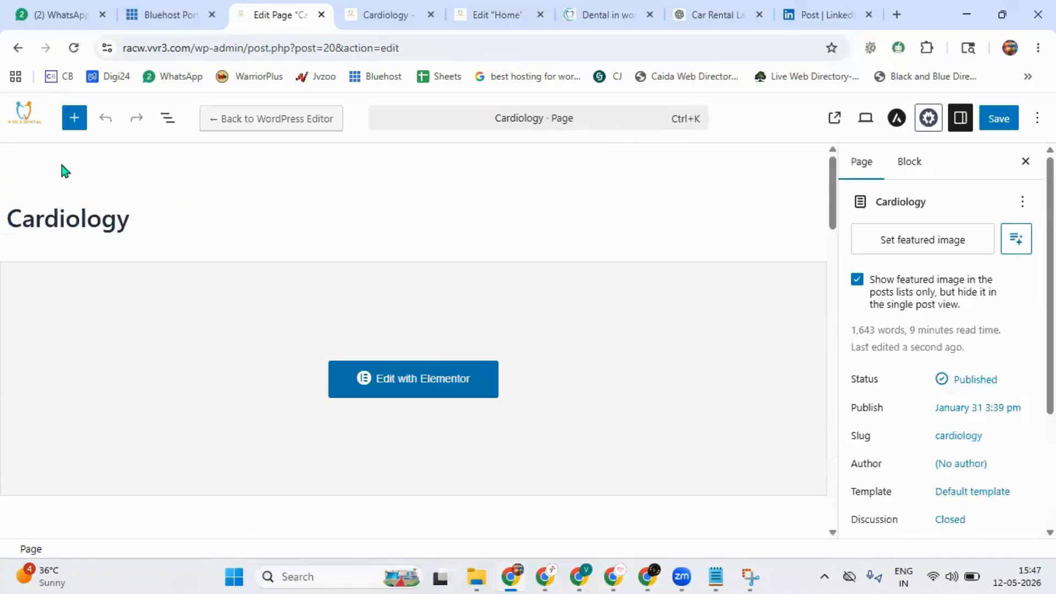
{"action": "left_click", "coordinate": [23, 115]}
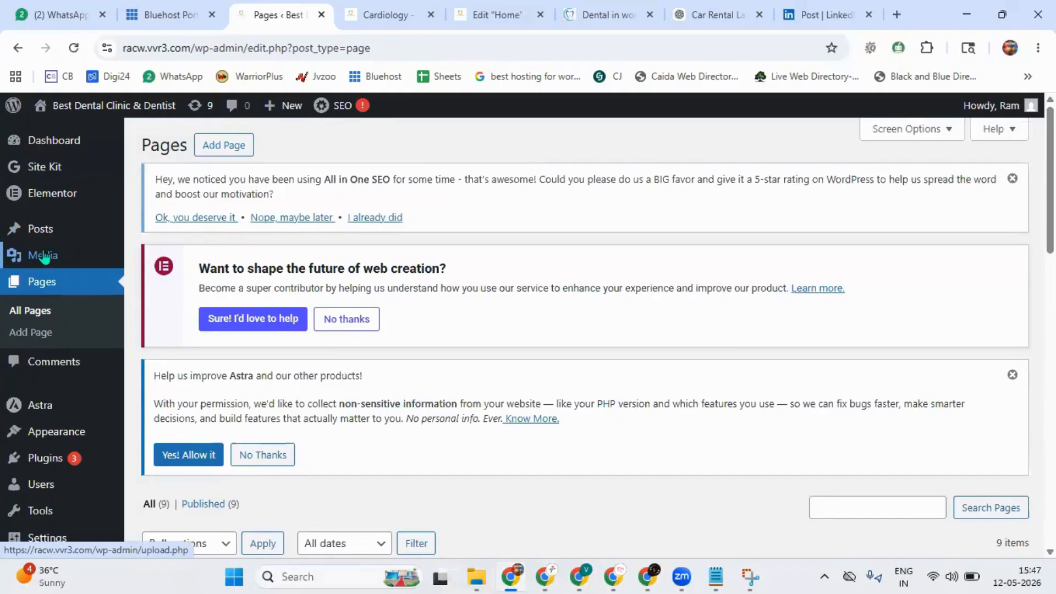
{"action": "left_click", "coordinate": [47, 260]}
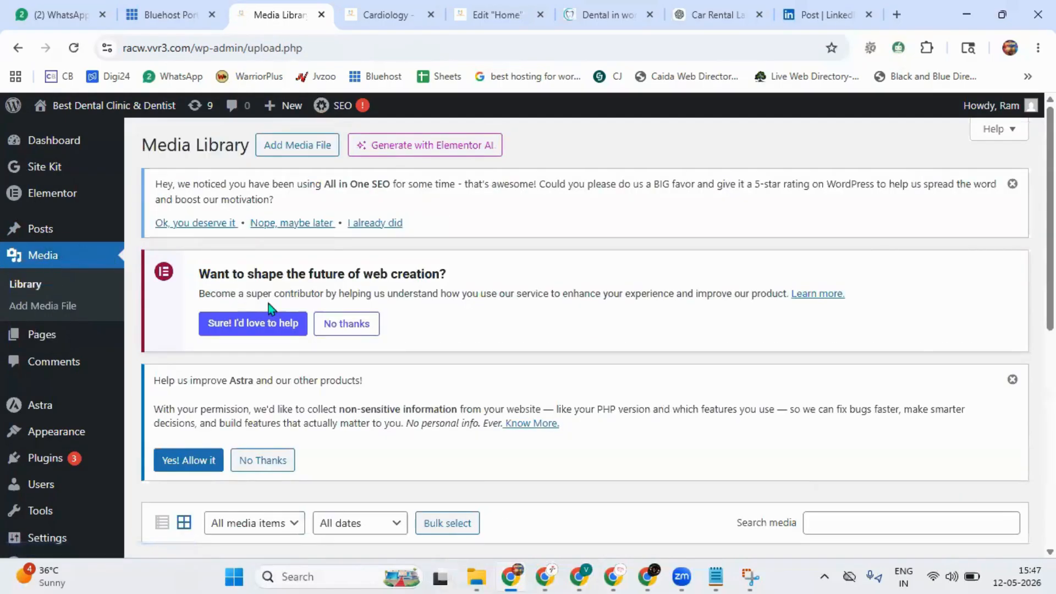
Look through the existing images in the Media Library.
{"action": "scroll", "coordinate": [344, 286], "scroll_direction": "down", "scroll_amount": 8}
{"action": "scroll", "coordinate": [358, 325], "scroll_direction": "up", "scroll_amount": 8}
{"action": "scroll", "coordinate": [365, 328], "scroll_direction": "down", "scroll_amount": 8}
{"action": "scroll", "coordinate": [608, 399], "scroll_direction": "up", "scroll_amount": 10}
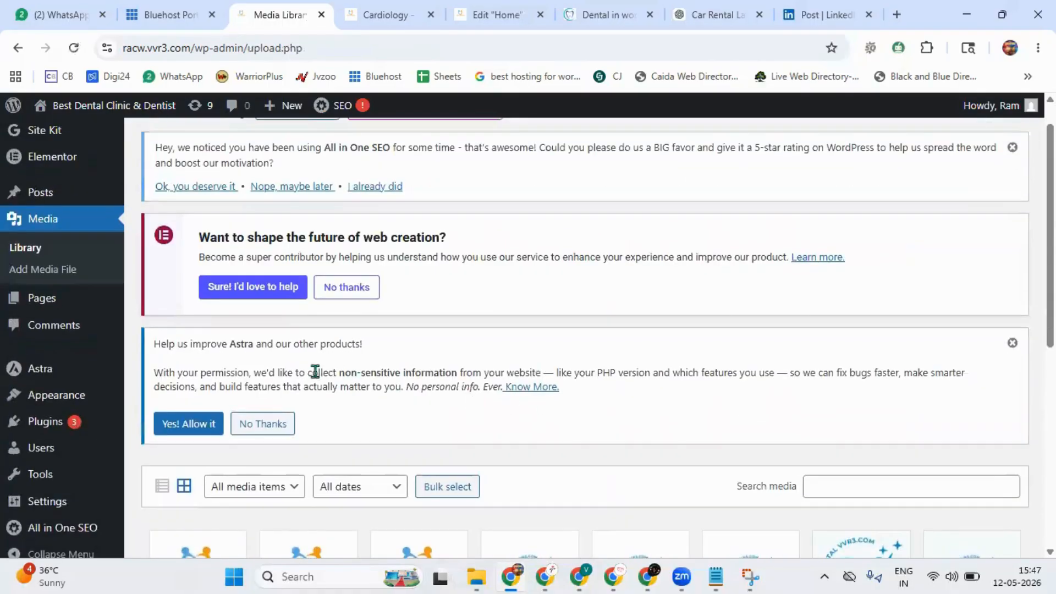
{"action": "scroll", "coordinate": [765, 439], "scroll_direction": "down", "scroll_amount": 10}
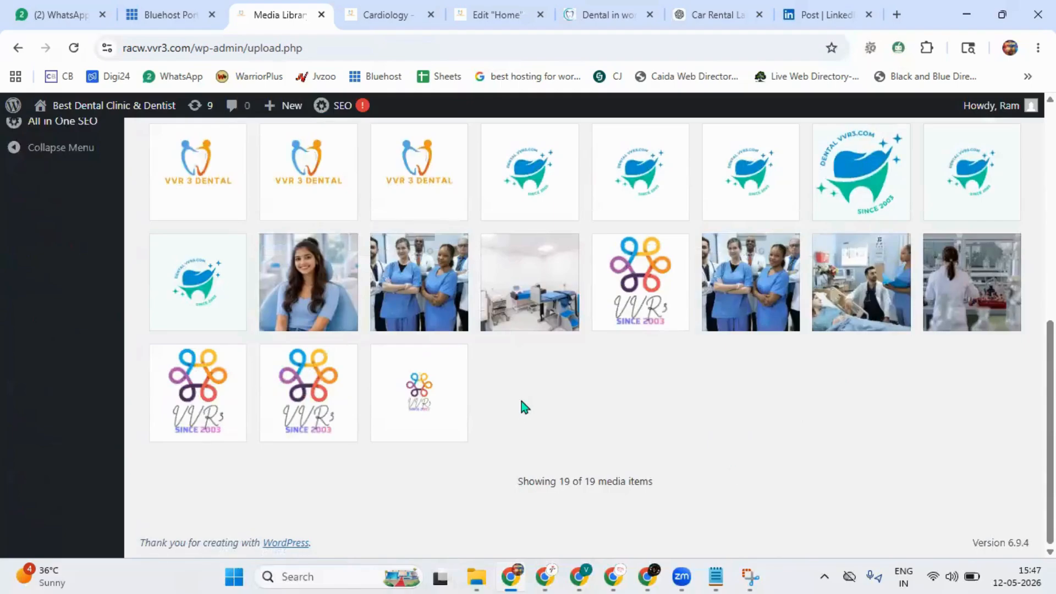
{"action": "scroll", "coordinate": [580, 378], "scroll_direction": "up", "scroll_amount": 10}
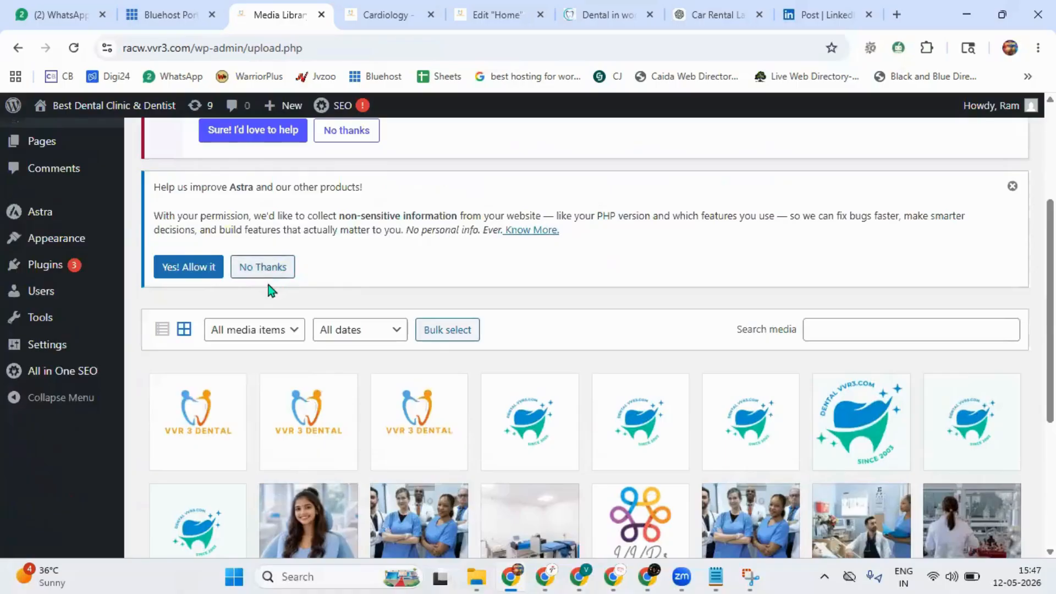
{"action": "scroll", "coordinate": [289, 251], "scroll_direction": "up", "scroll_amount": 2}
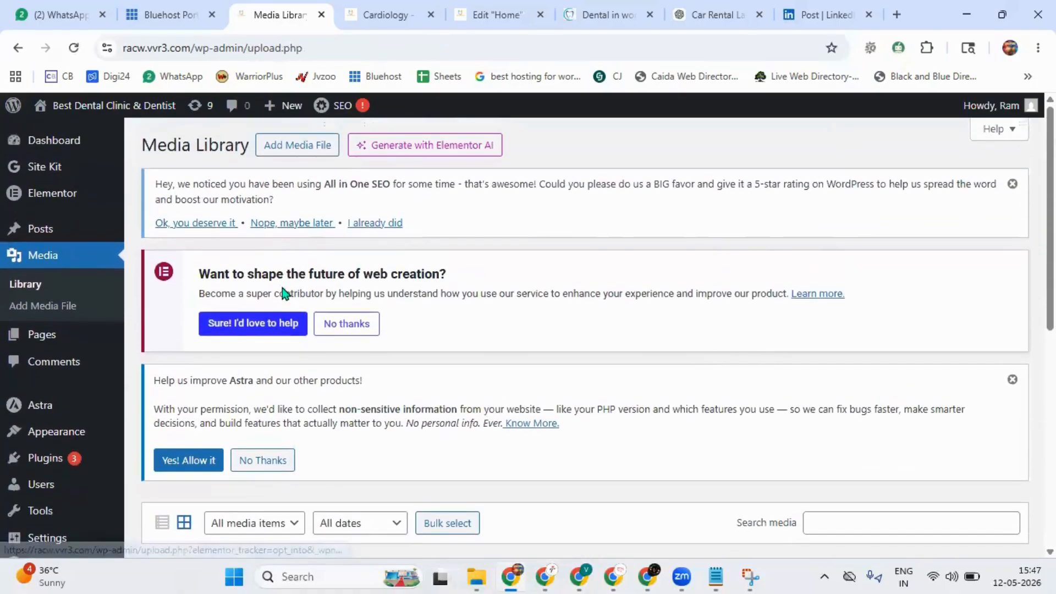
Upload the "gym website agency" image from the Downloads folder to the Media Library.
{"action": "left_click", "coordinate": [307, 149]}
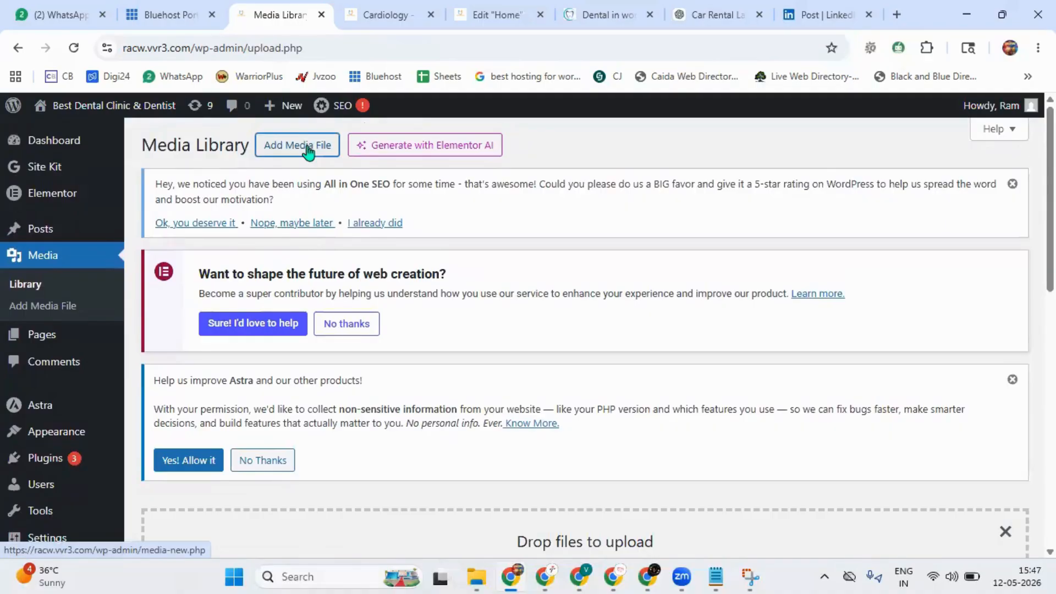
{"action": "scroll", "coordinate": [528, 338], "scroll_direction": "down", "scroll_amount": 6}
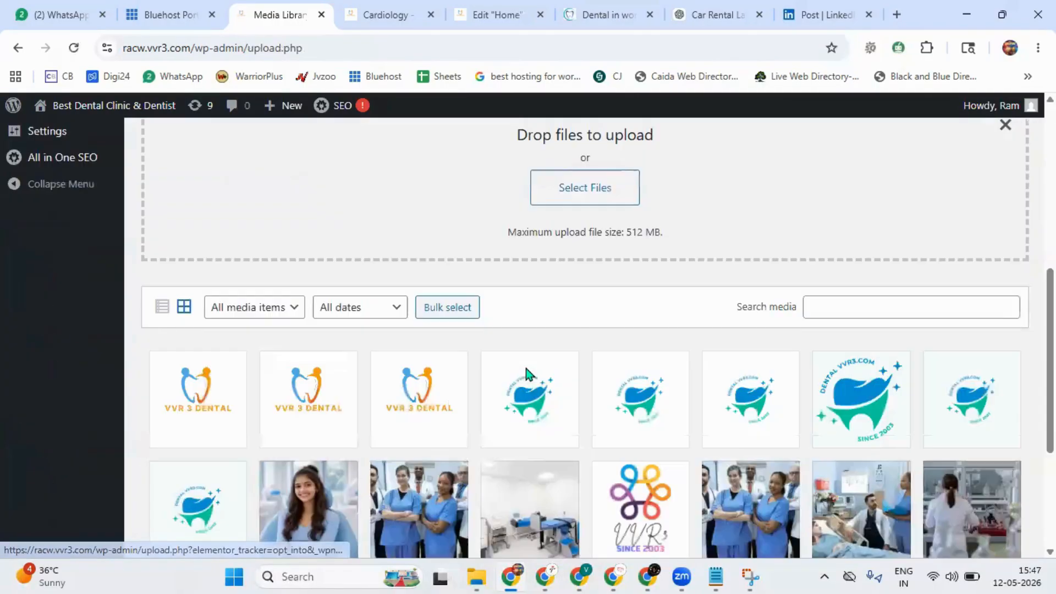
{"action": "left_click", "coordinate": [588, 197]}
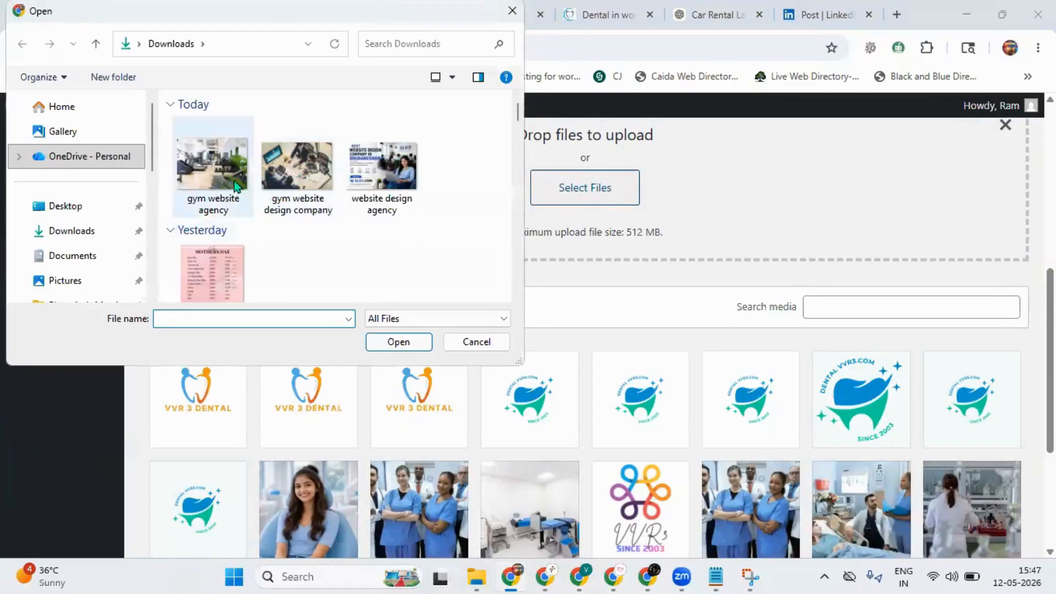
{"action": "left_click", "coordinate": [236, 186]}
{"action": "left_click", "coordinate": [403, 341]}
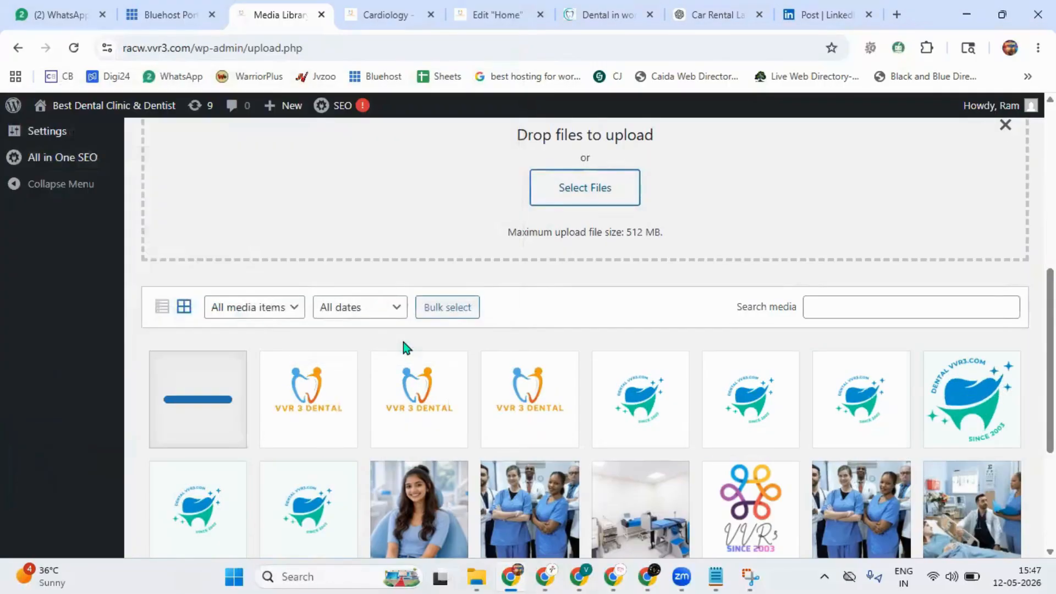
Copy the file URL of the uploaded gym website agency image from its attachment details, then close them.
{"action": "left_click", "coordinate": [204, 406]}
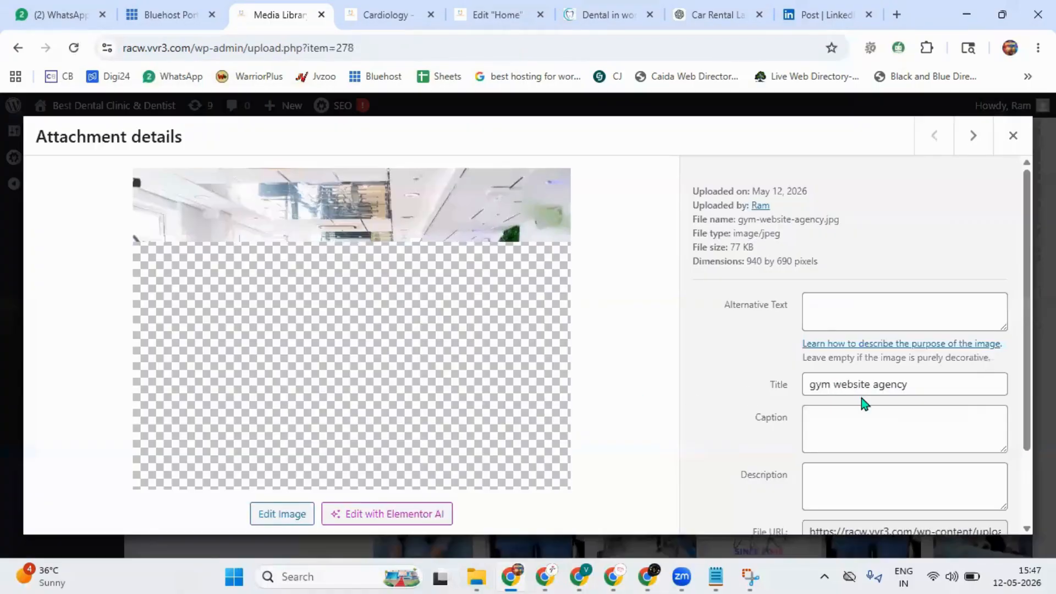
{"action": "scroll", "coordinate": [861, 398], "scroll_direction": "down", "scroll_amount": 2}
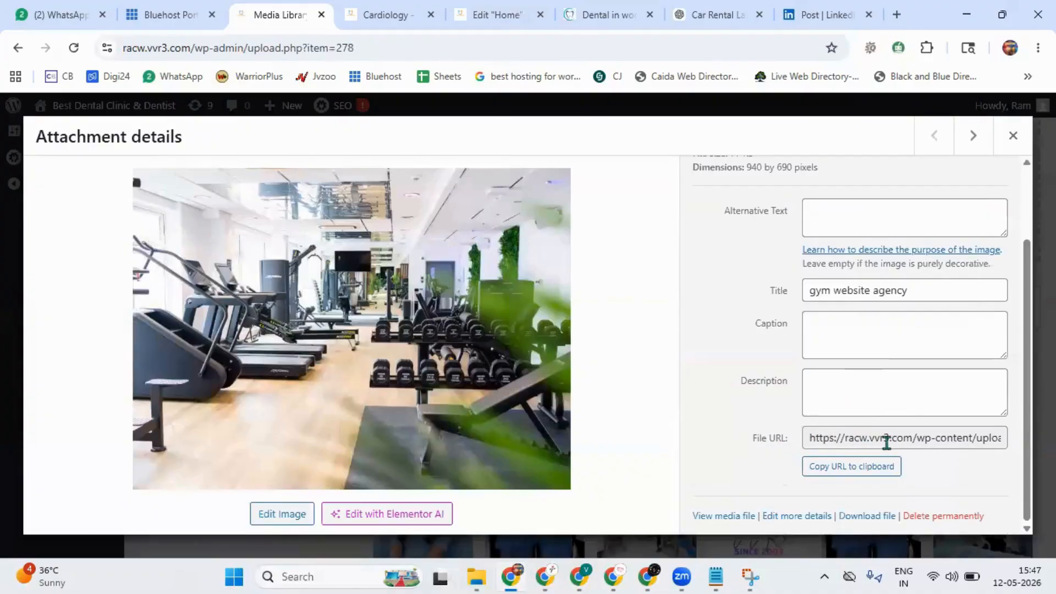
{"action": "left_click", "coordinate": [880, 466]}
{"action": "left_click", "coordinate": [1014, 135]}
Switch to the live Cardiology page at racw.vvr3.com/cardiology.
{"action": "left_click", "coordinate": [371, 13]}
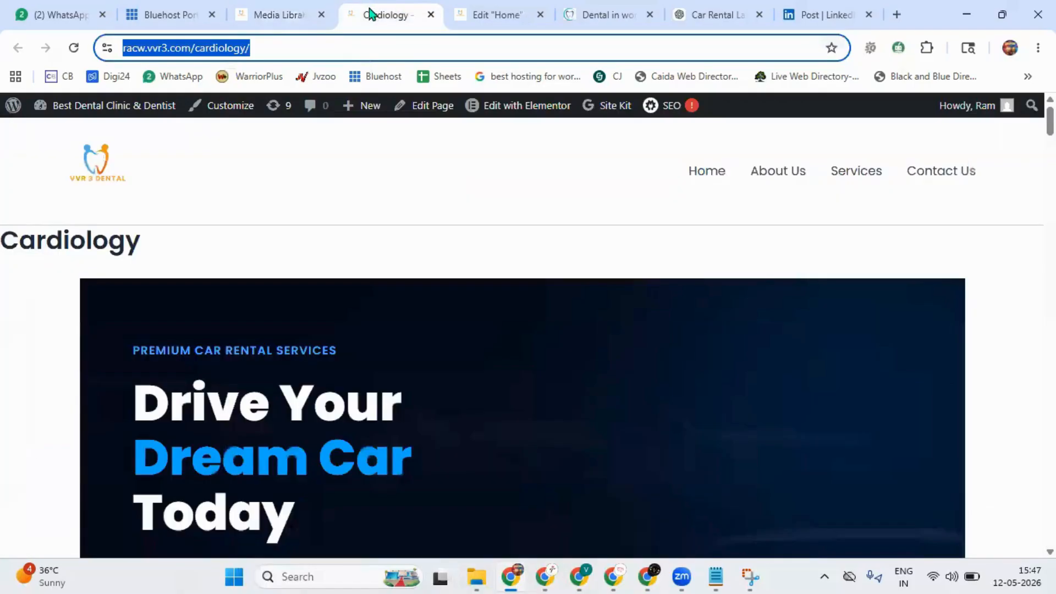